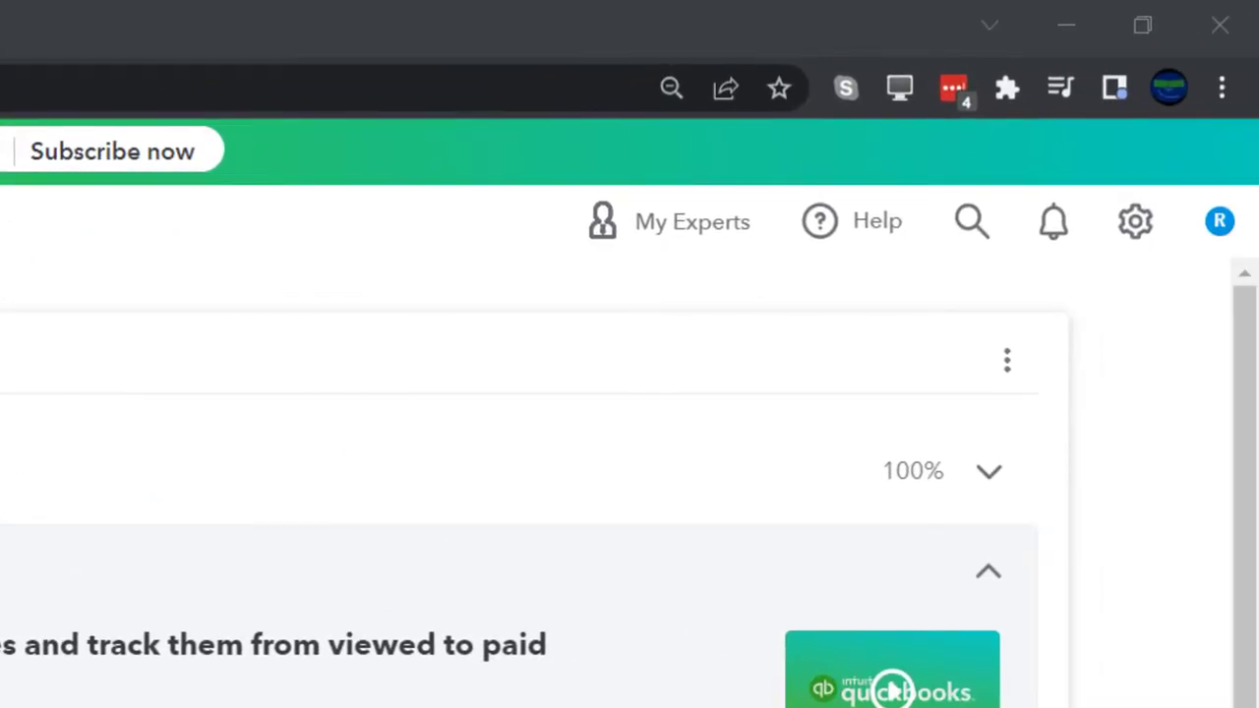
Enlarge the page and look at the company settings overview for the option that switches between Business view and Accountant view.
key(ctrl+plus)
key(ctrl+plus)
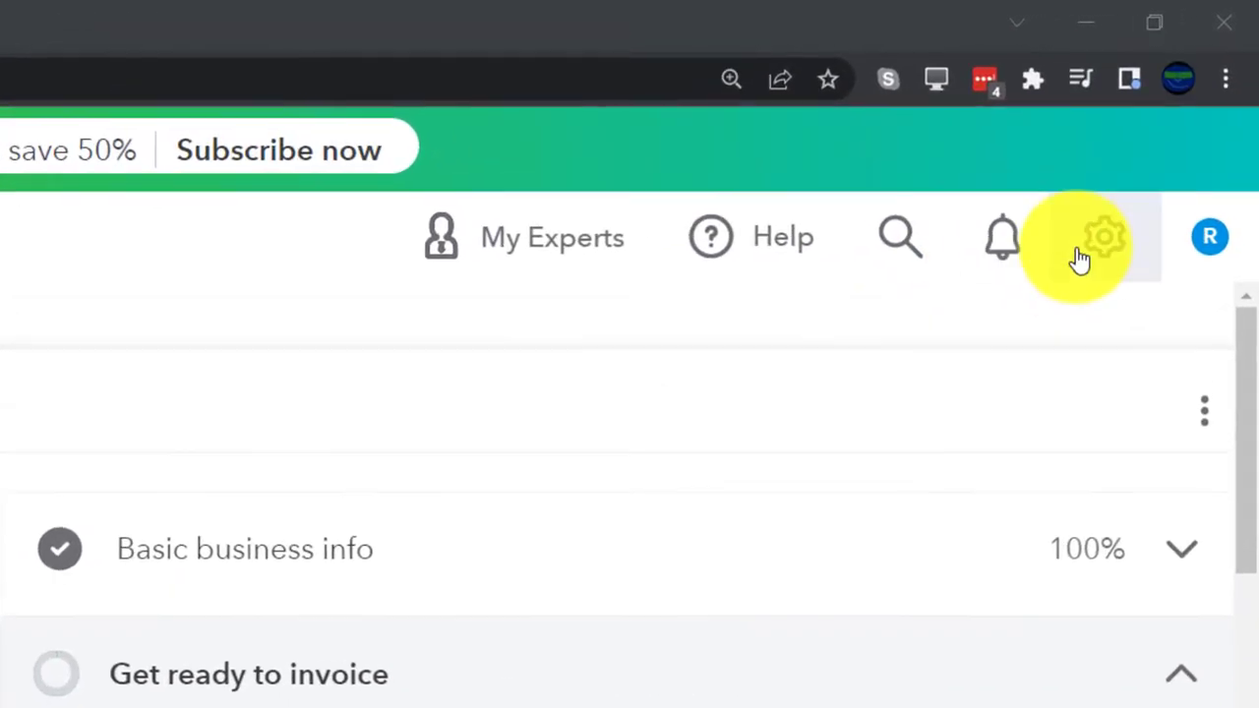
click(1170, 133)
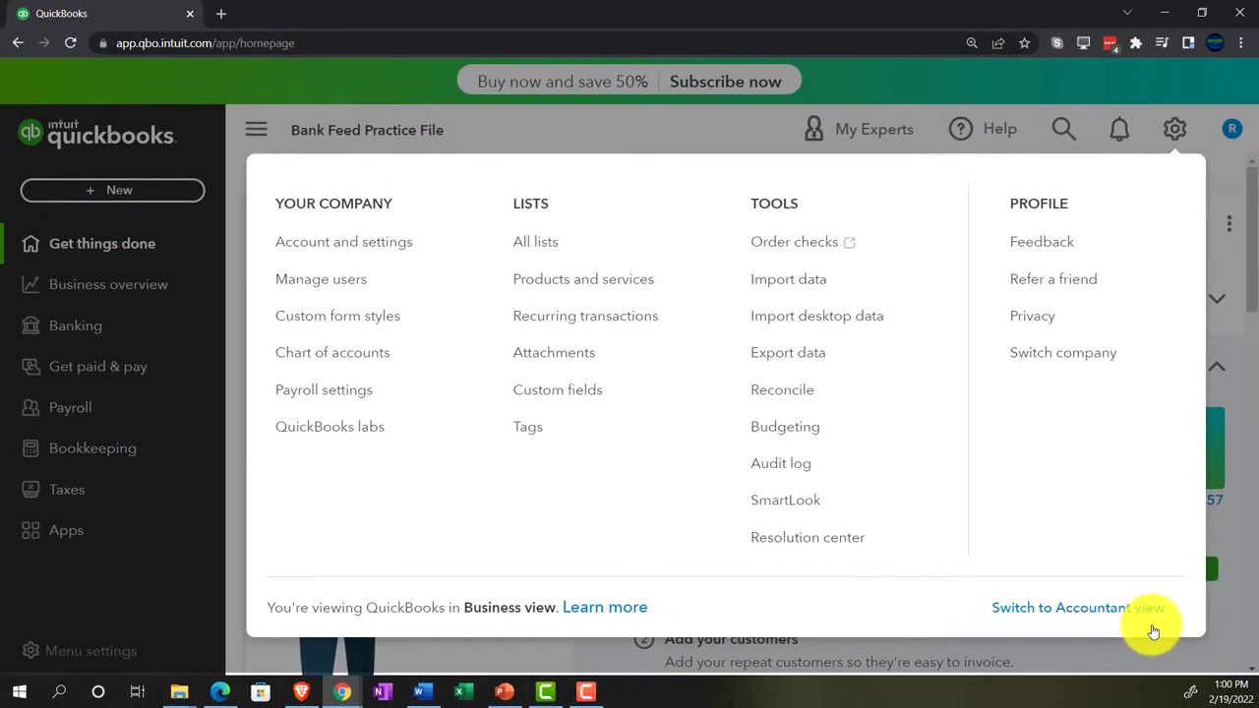
click(1153, 631)
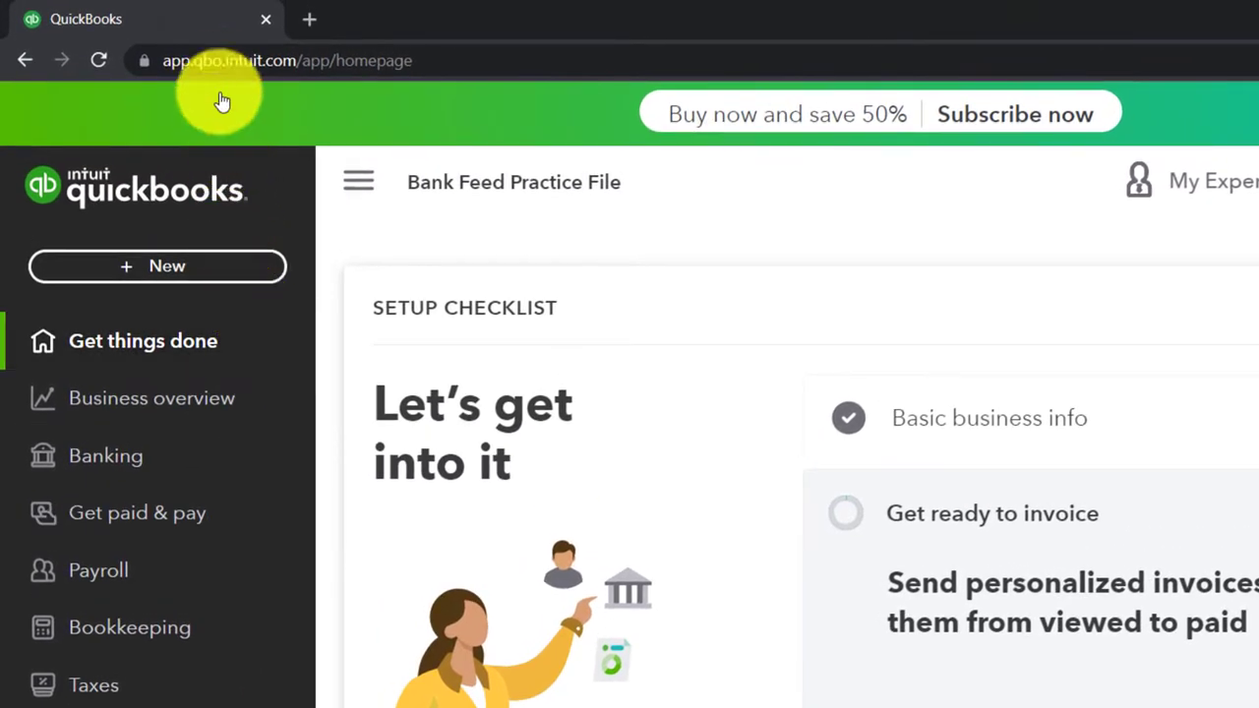
Duplicate the QuickBooks homepage tab twice to have three tabs of the Bank Feed Practice File.
right_click(207, 22)
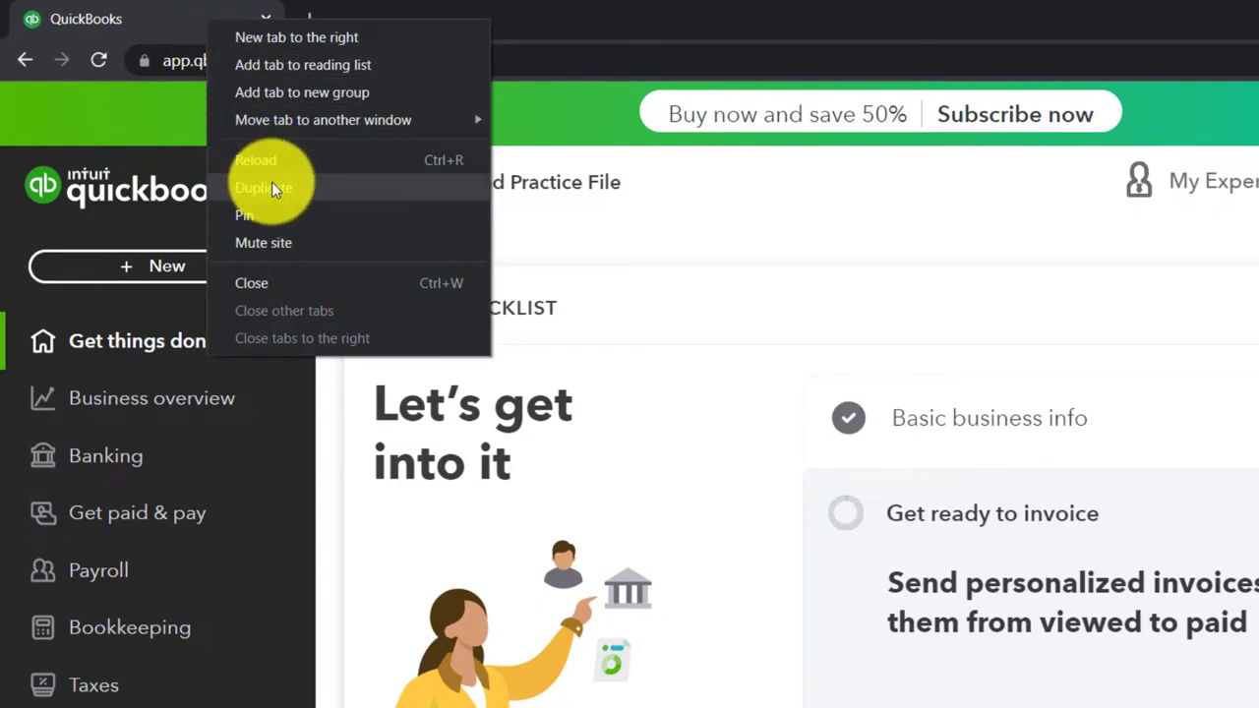
key(Escape)
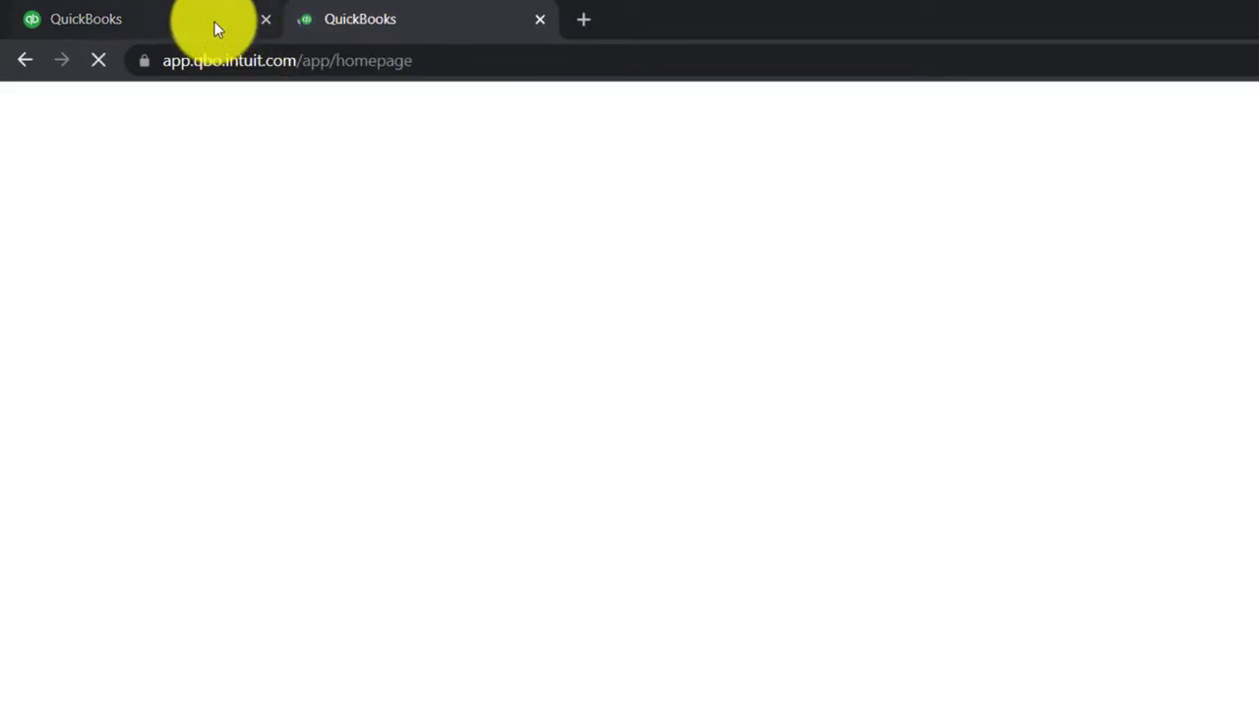
click(213, 21)
right_click(213, 21)
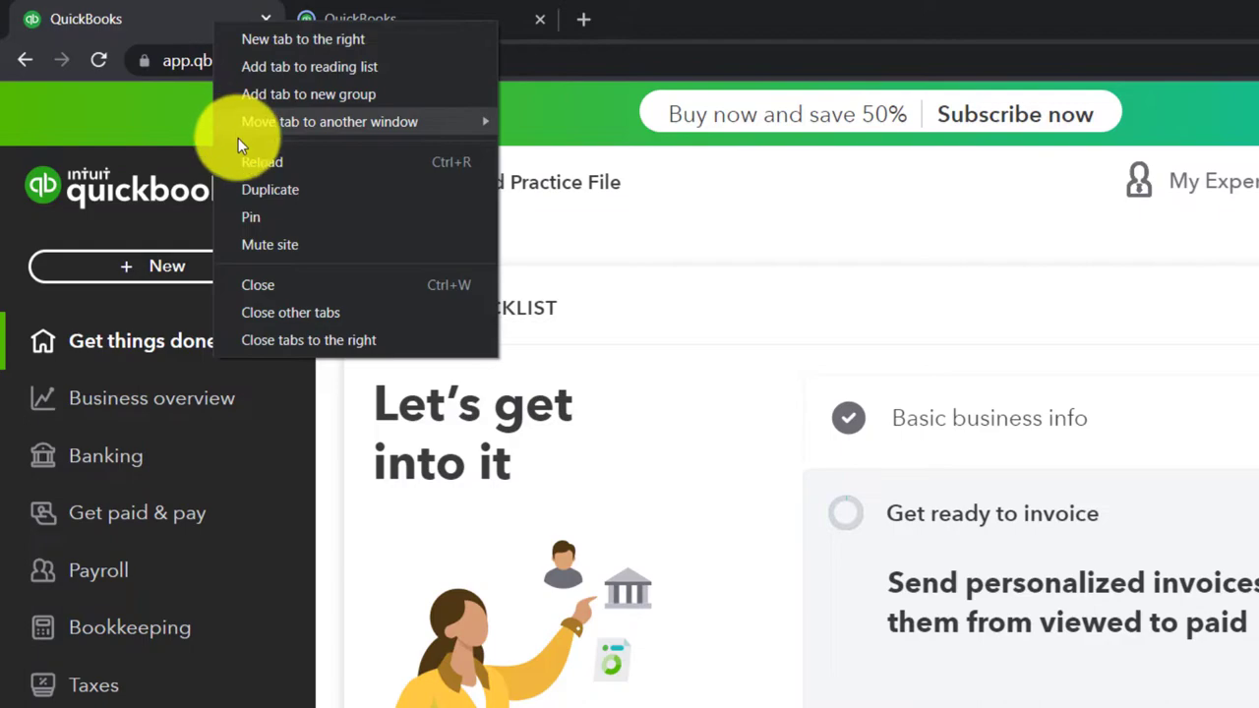
click(248, 190)
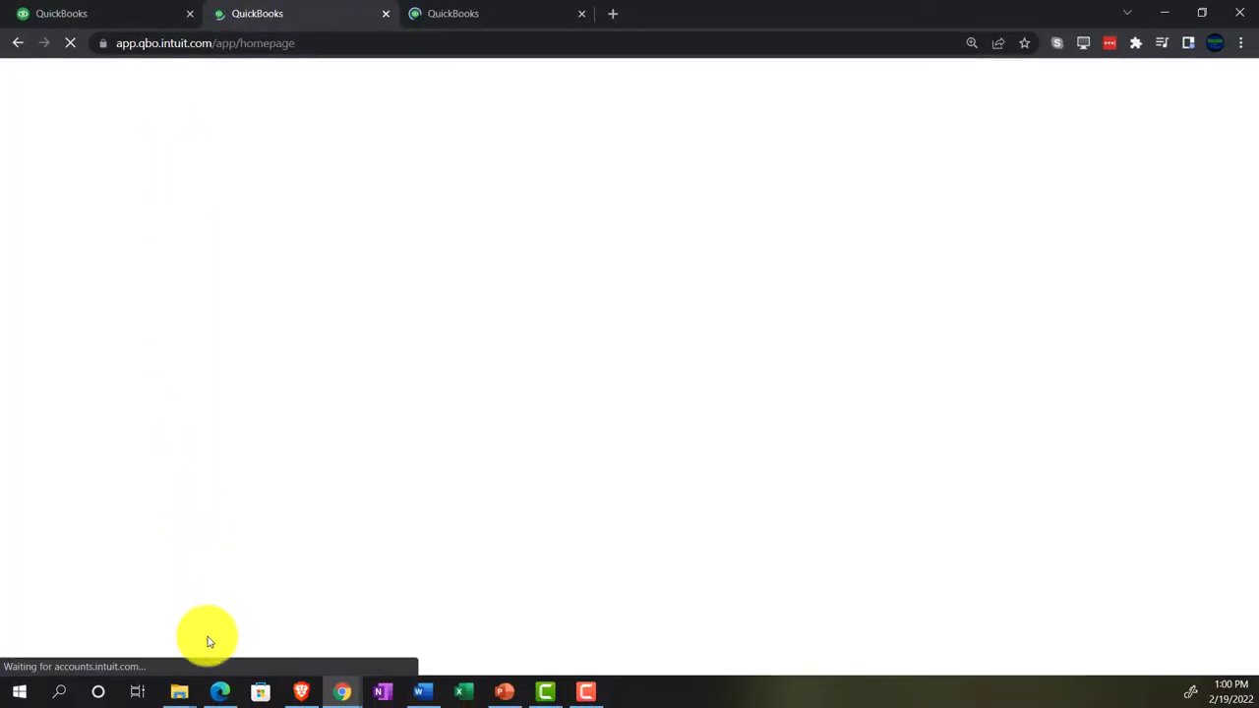
Switch to the sample company in Edge to see where Reports sits in its navigation, and return to the practice file.
click(219, 696)
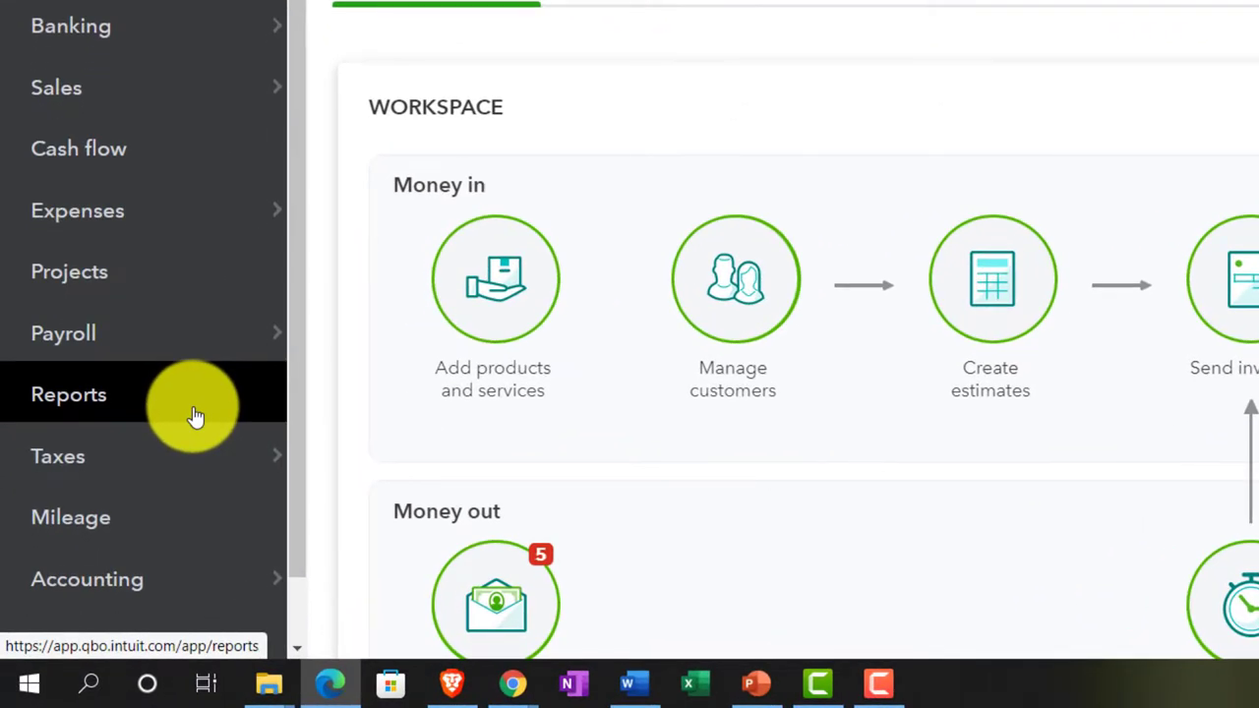
click(329, 684)
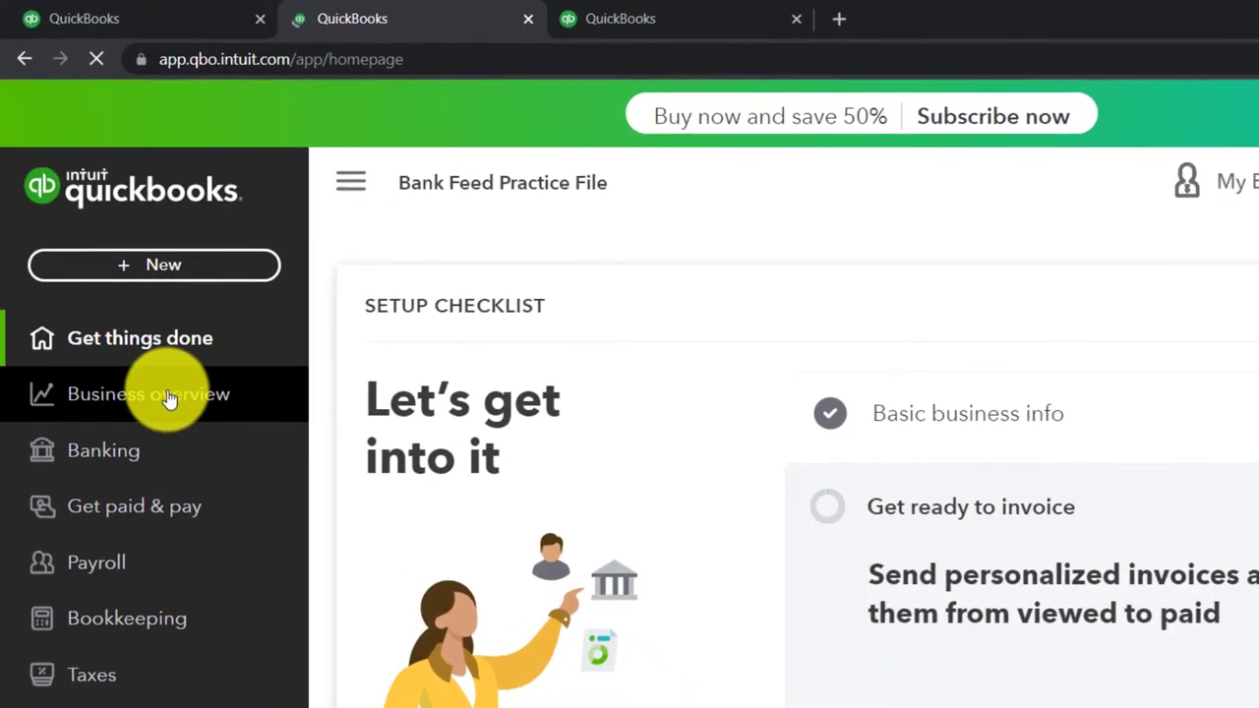
Open the Balance Sheet report from the favorite reports in the second tab, with the navigation collapsed.
click(175, 414)
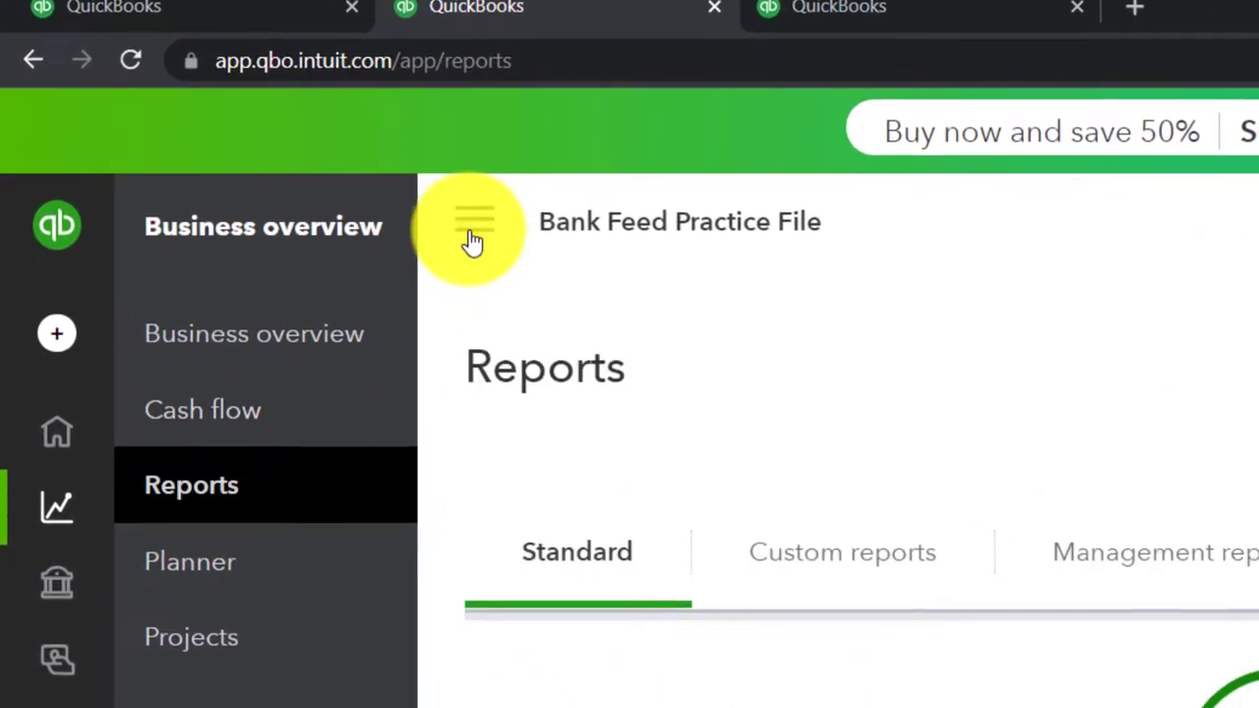
click(472, 234)
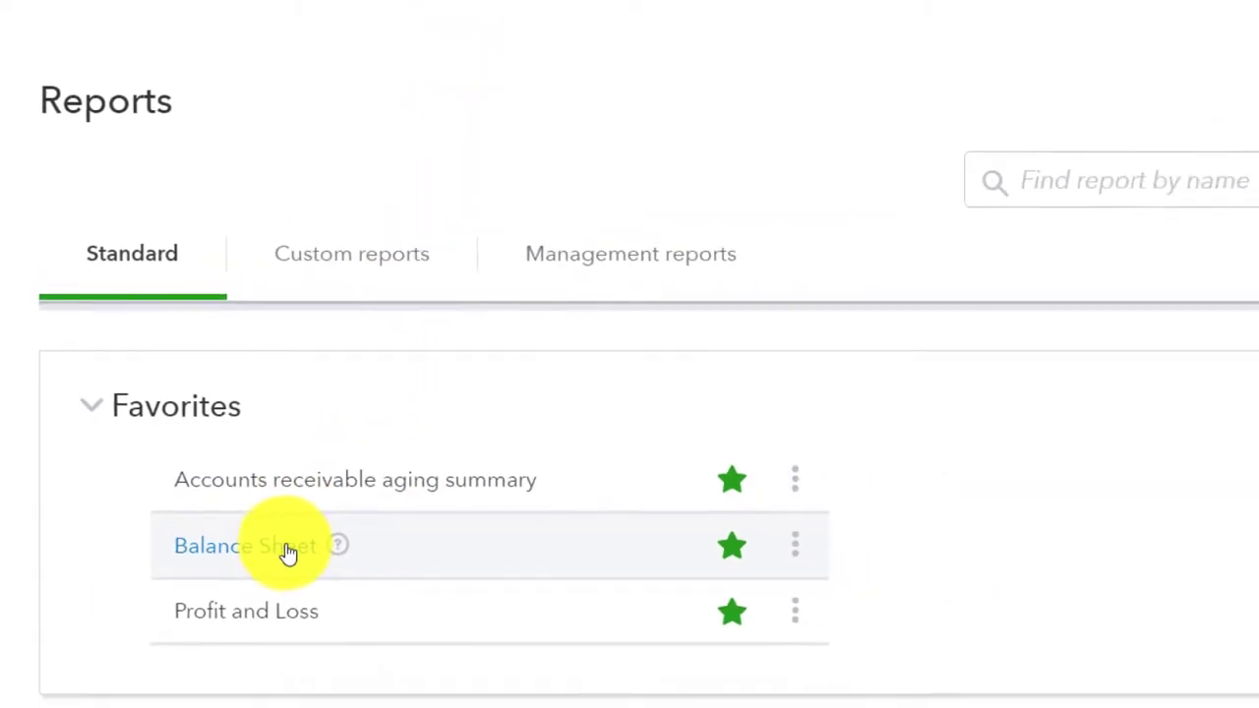
click(349, 581)
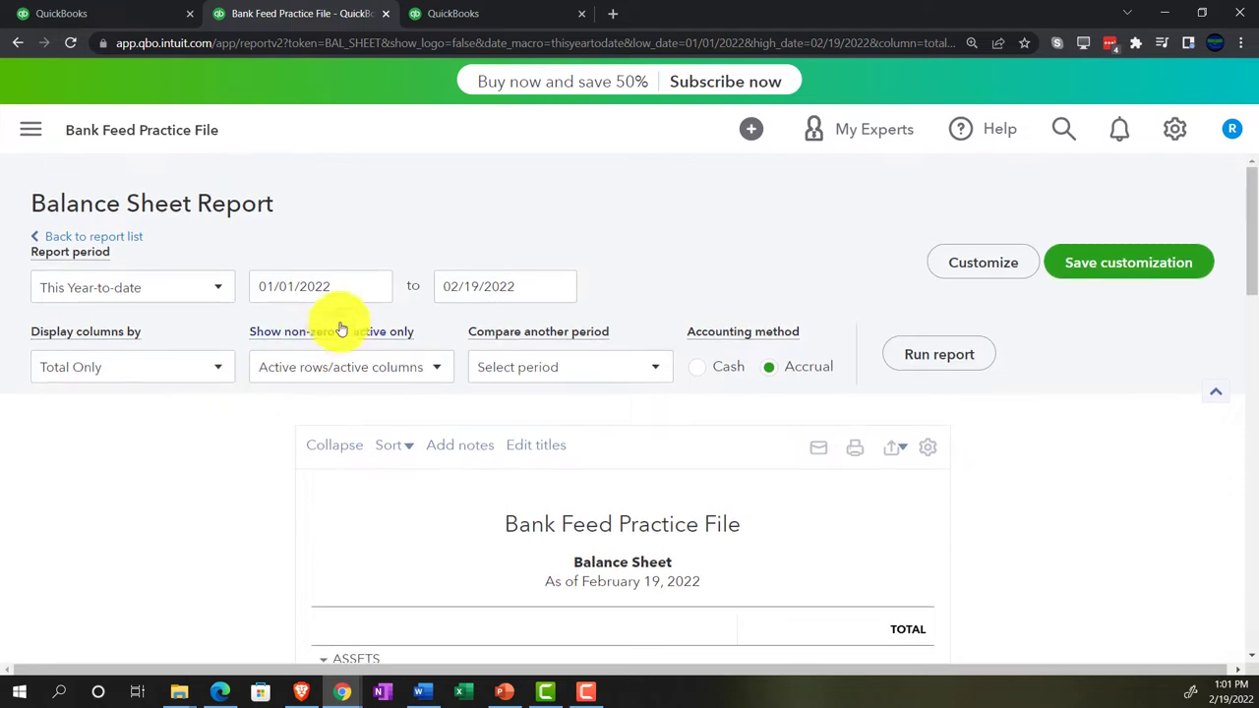
Run the Balance Sheet report for the period 01/01/2021 to 12/31/2021.
click(343, 284)
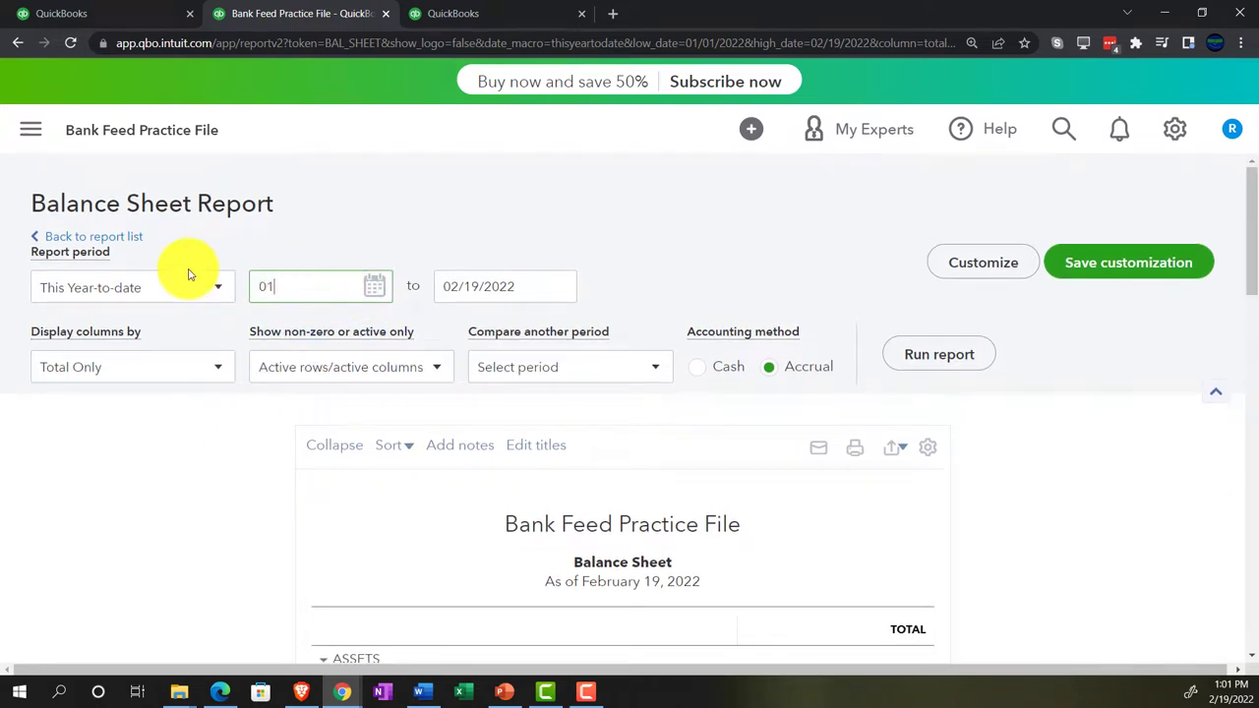
key(Tab)
text(1231)
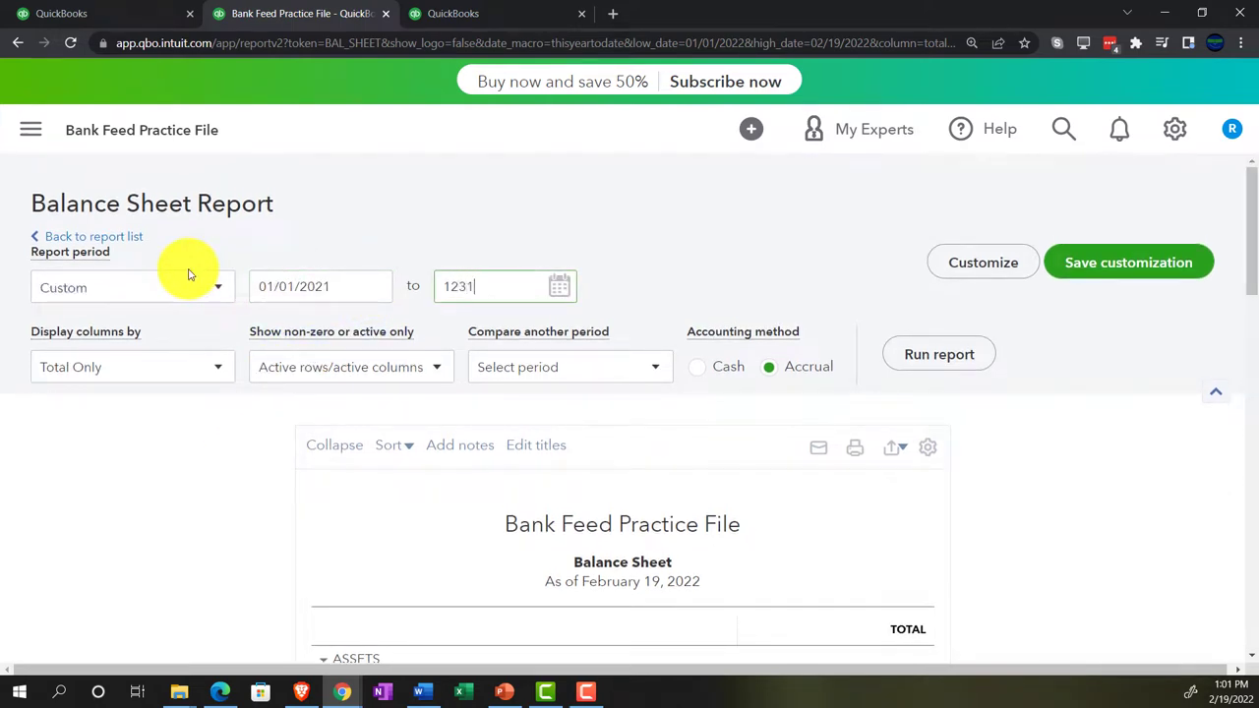
key(Tab)
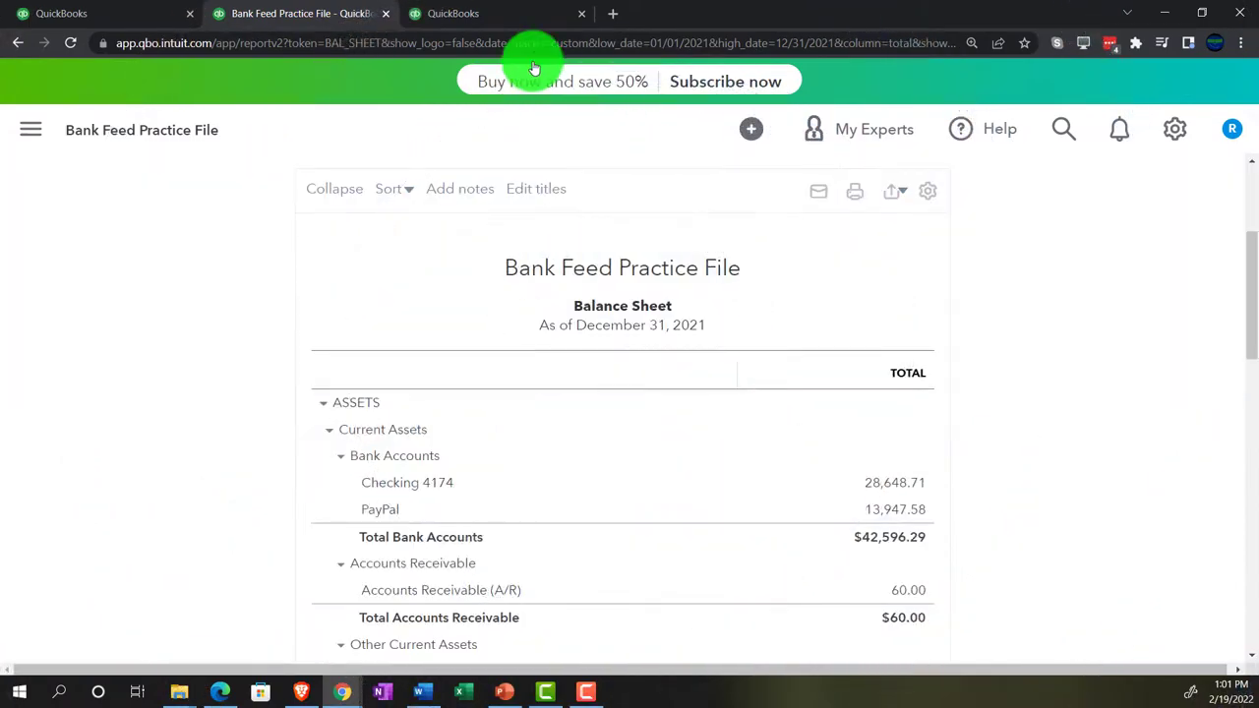
Open the Profit and Loss report from the favorite reports in the third tab.
click(502, 15)
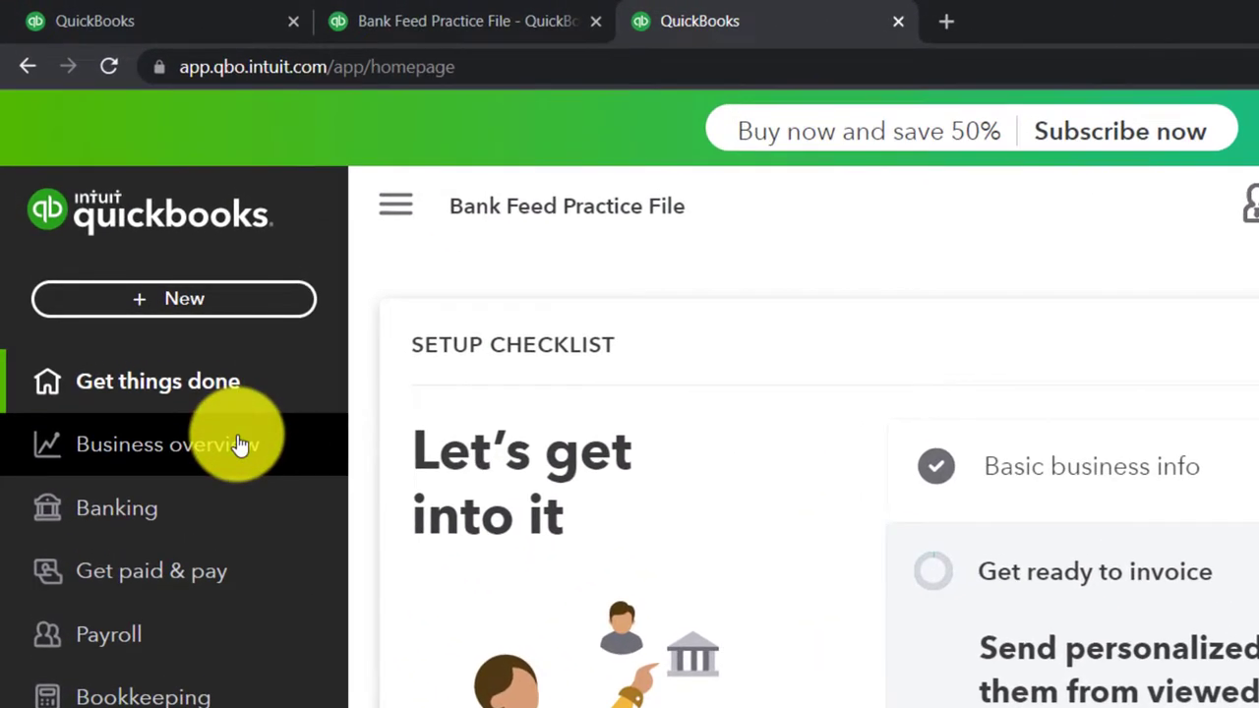
click(184, 337)
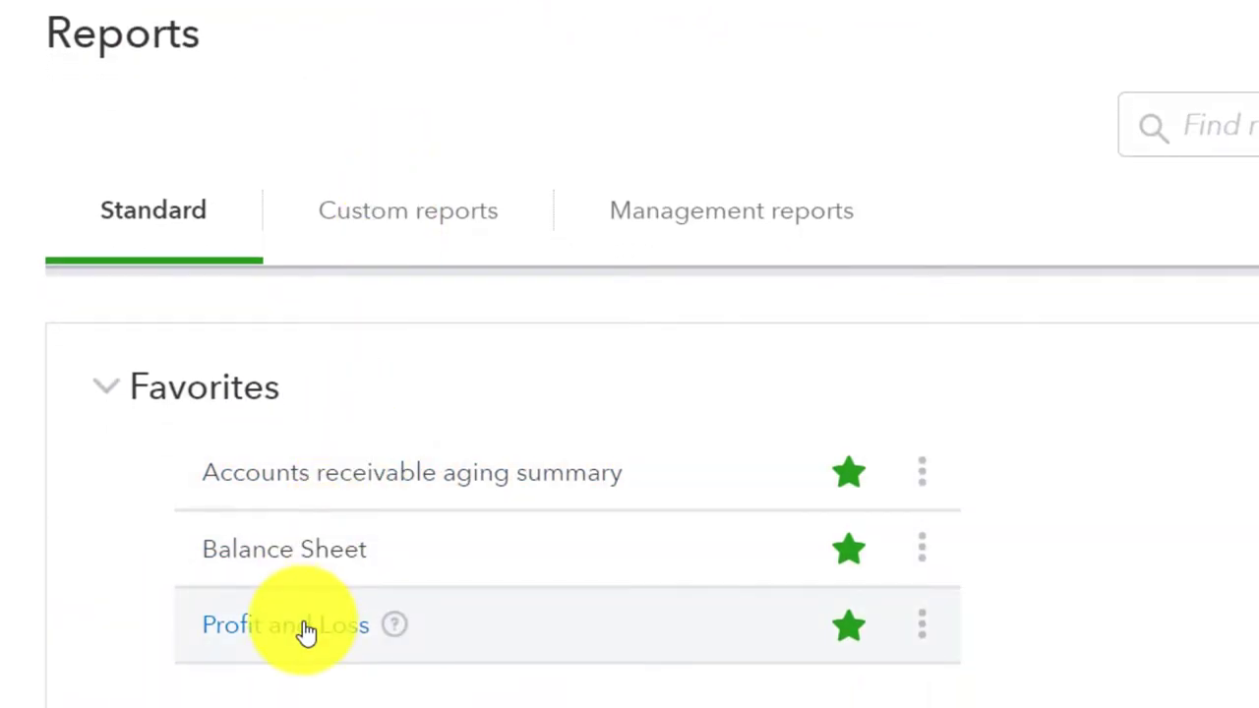
click(307, 632)
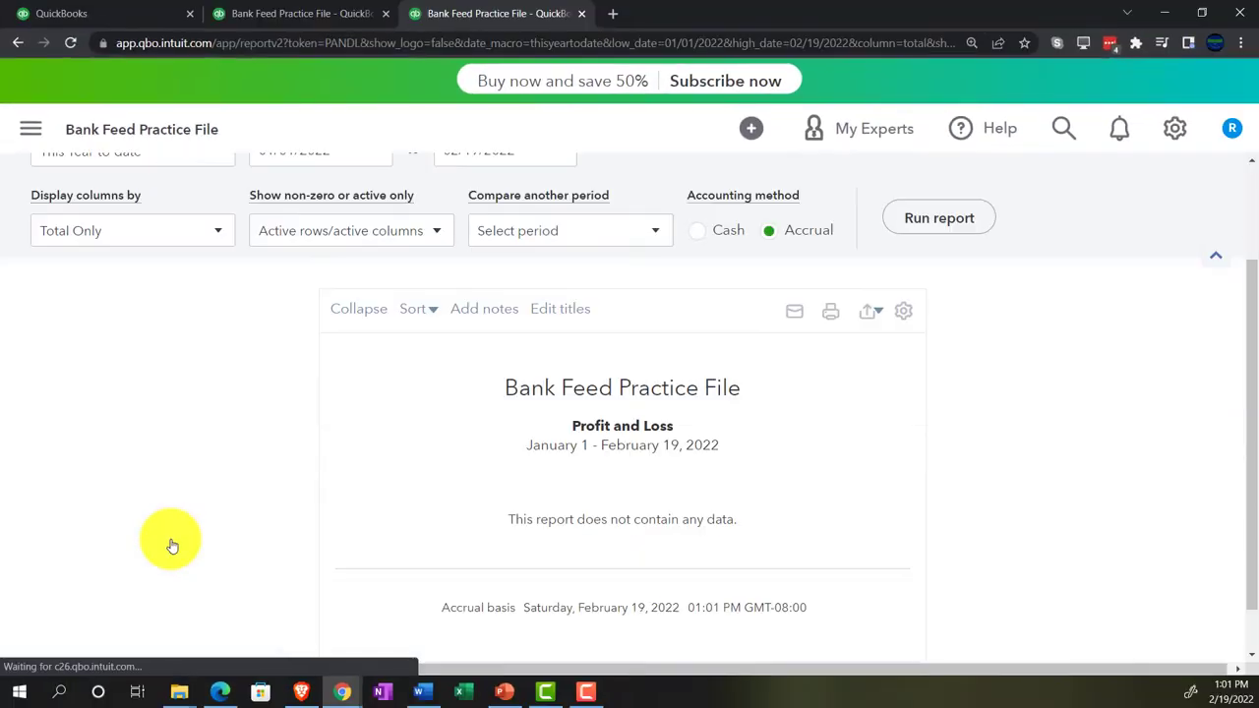
Run the Profit and Loss report for the period 01/01/2021 to 12/31/2021.
scroll(170, 544, up, 2)
drag(344, 284, 219, 275)
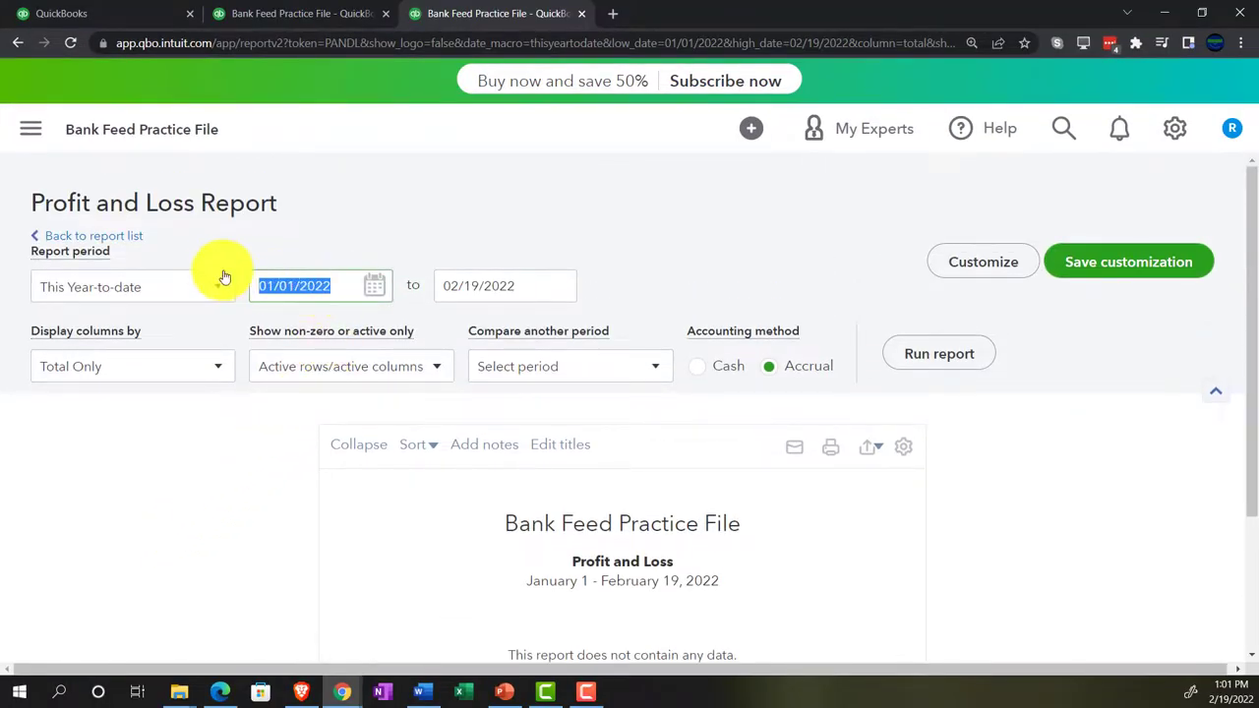
text(01)
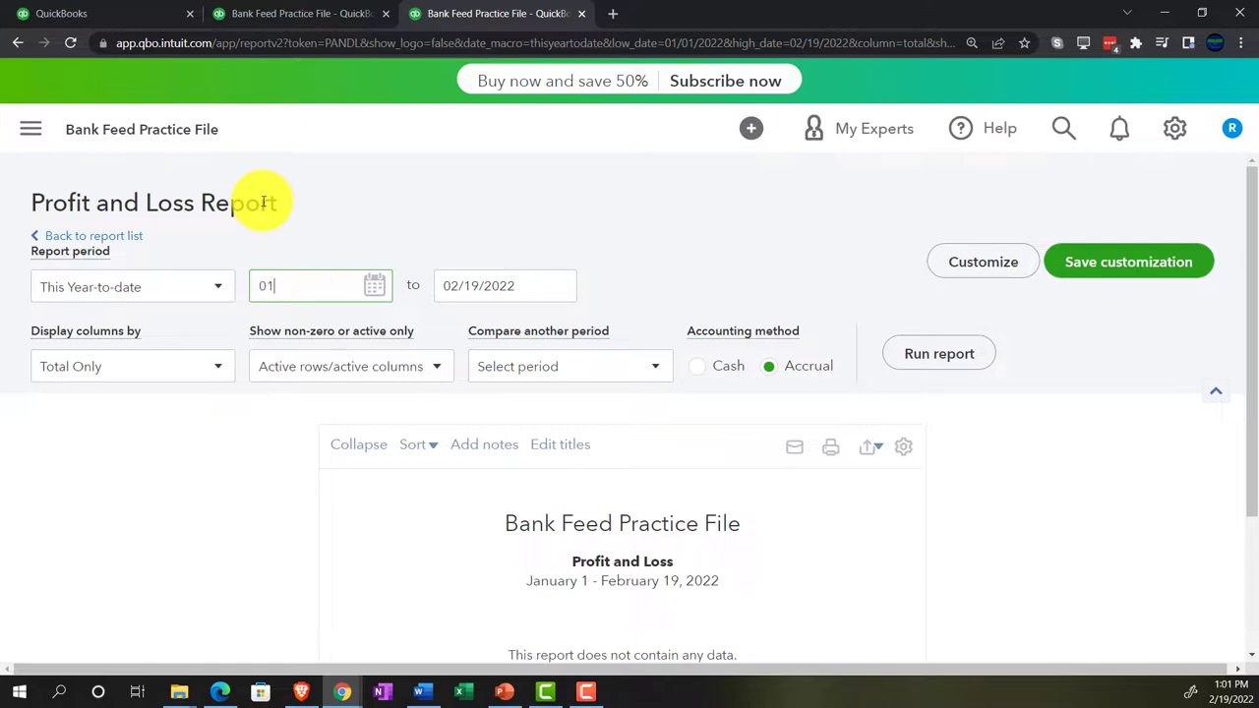
key(Tab)
text(1)
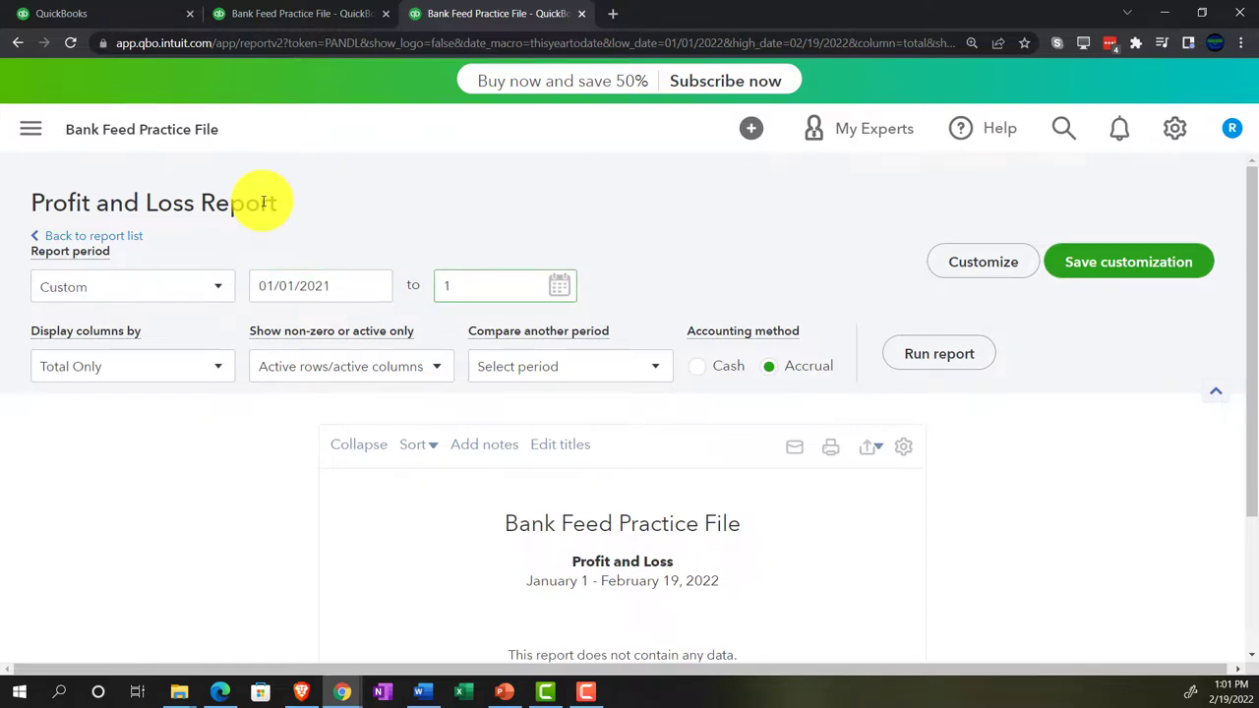
text(2/31/2021)
key(Tab)
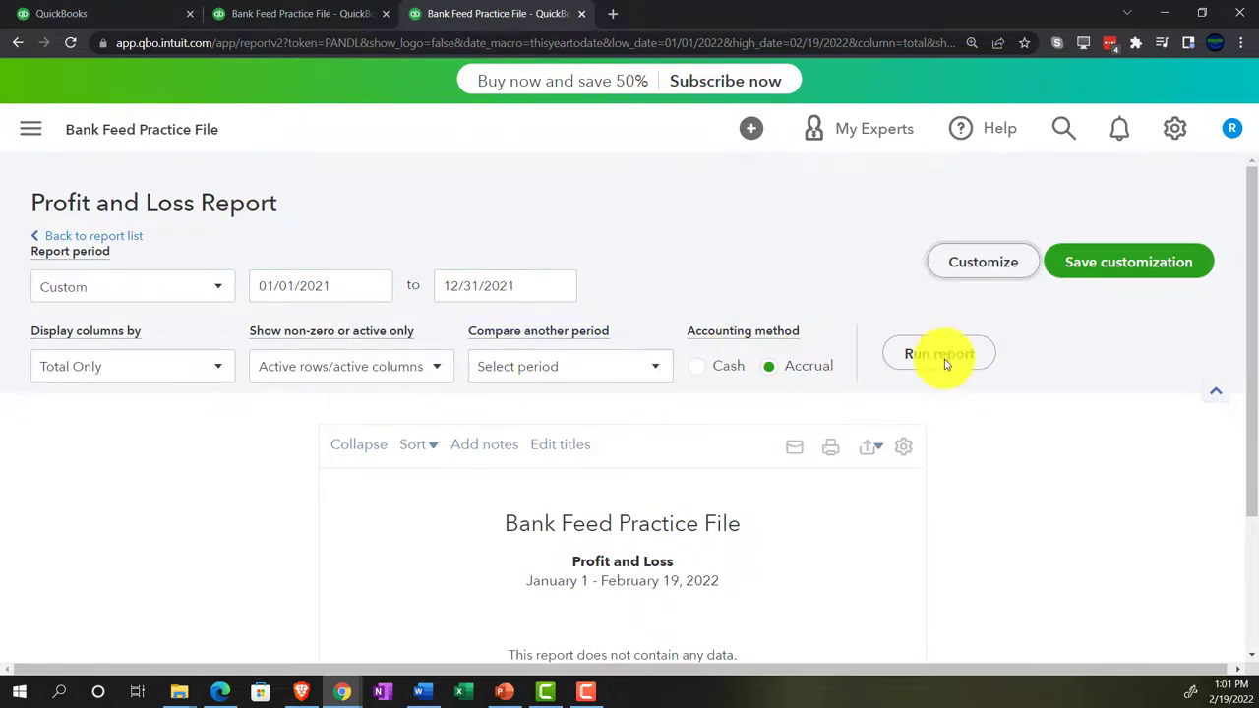
click(976, 363)
scroll(976, 362, down, 3)
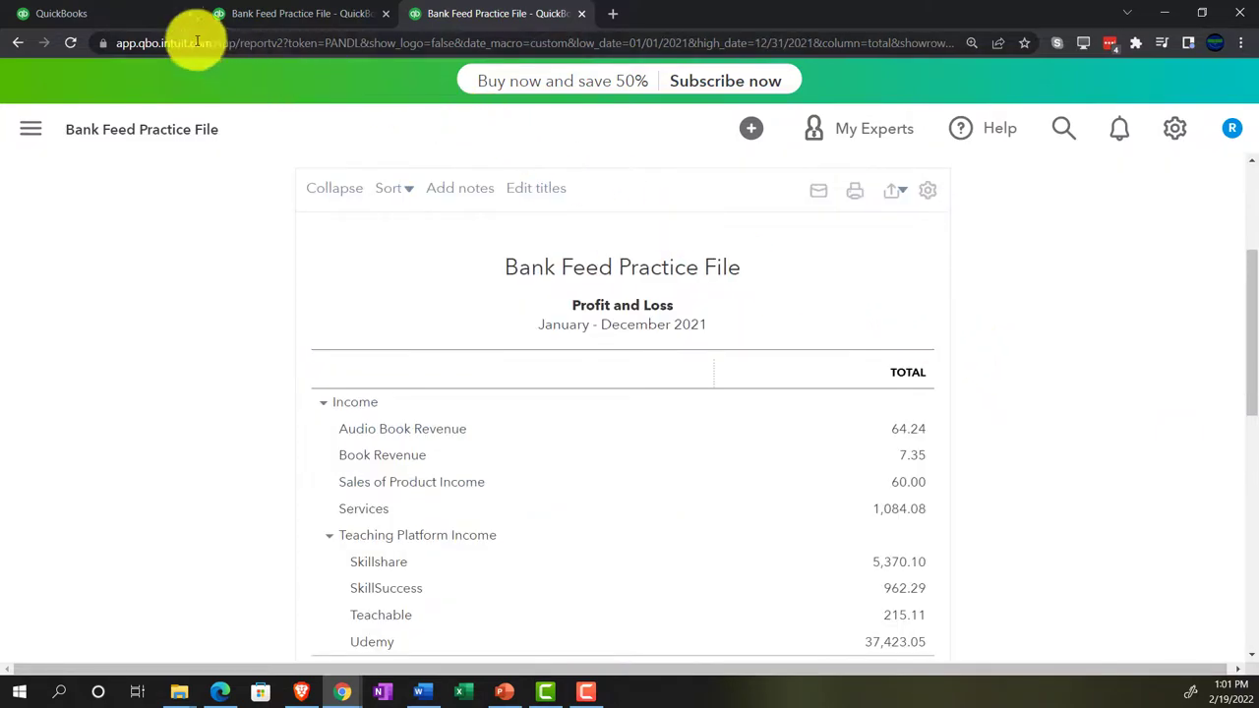
Open the bank transactions page in the first tab and compare its location with Banking in the Edge sample company.
click(155, 15)
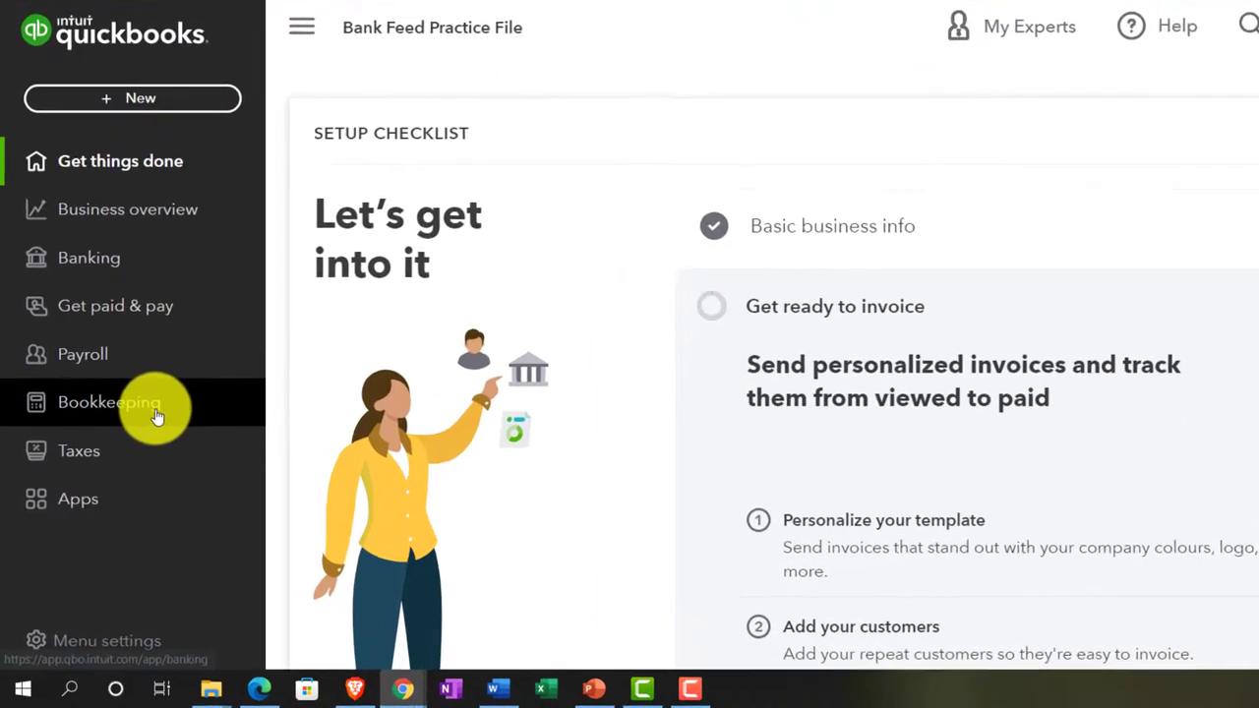
click(155, 416)
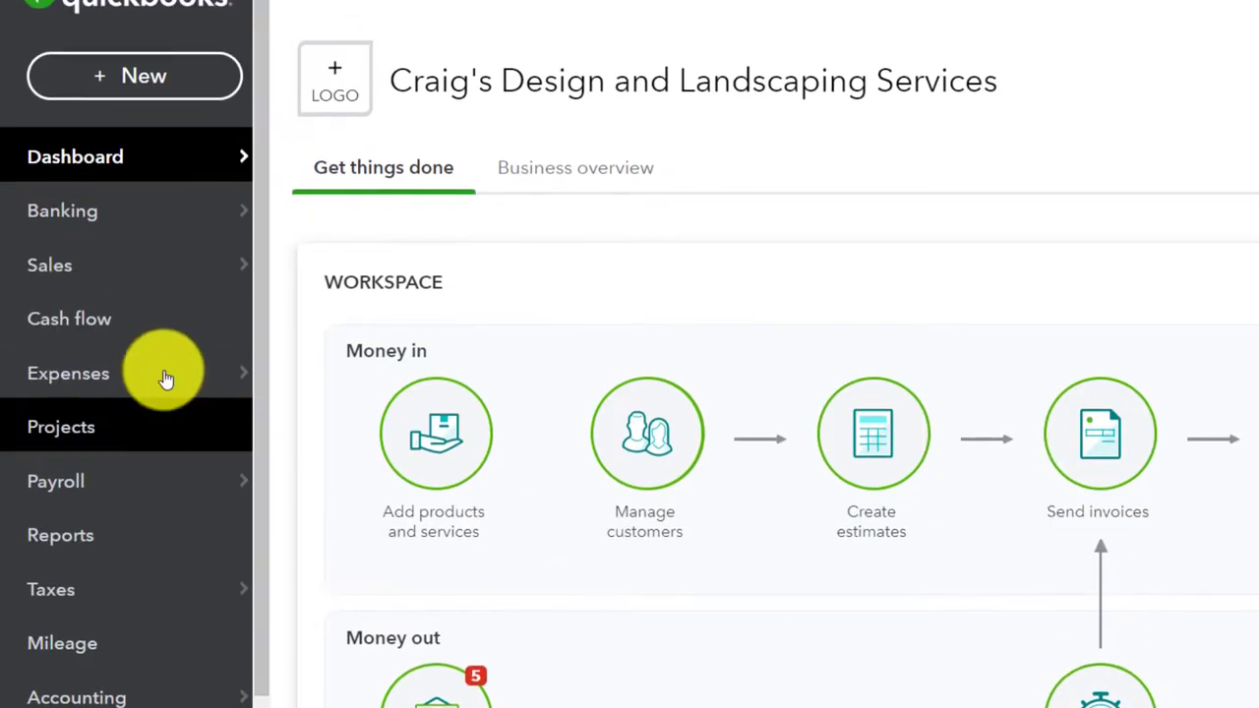
click(89, 276)
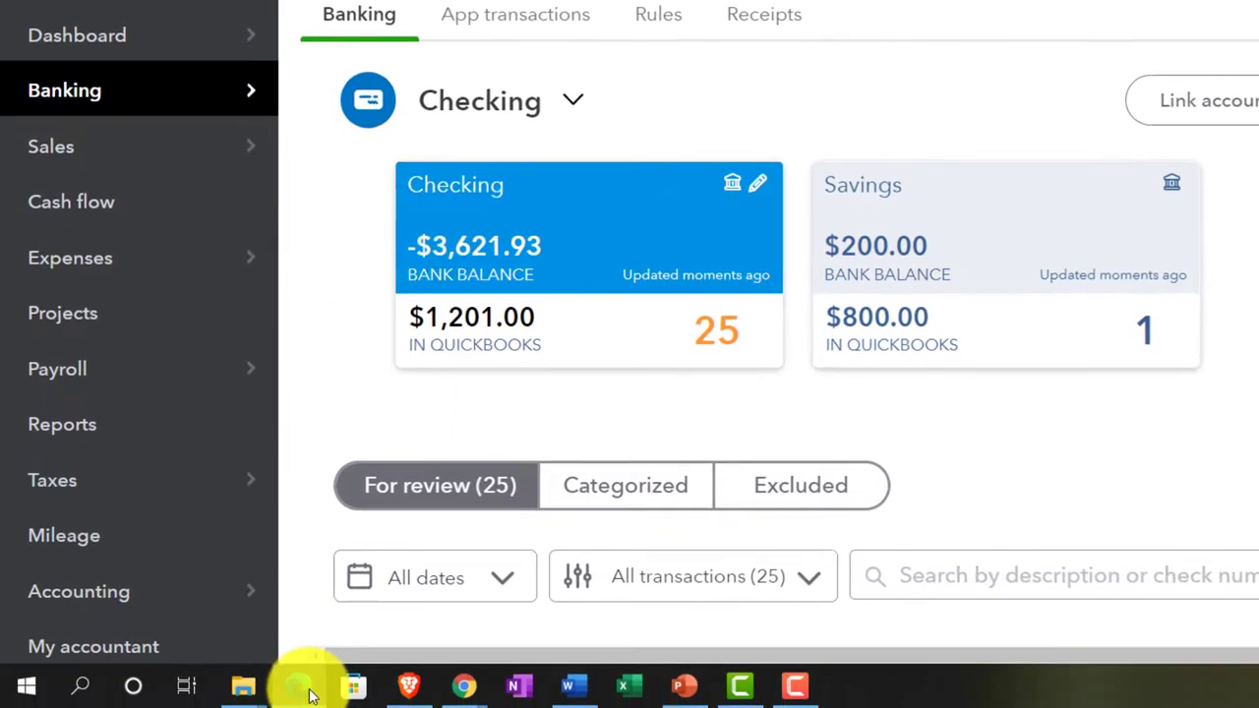
click(300, 685)
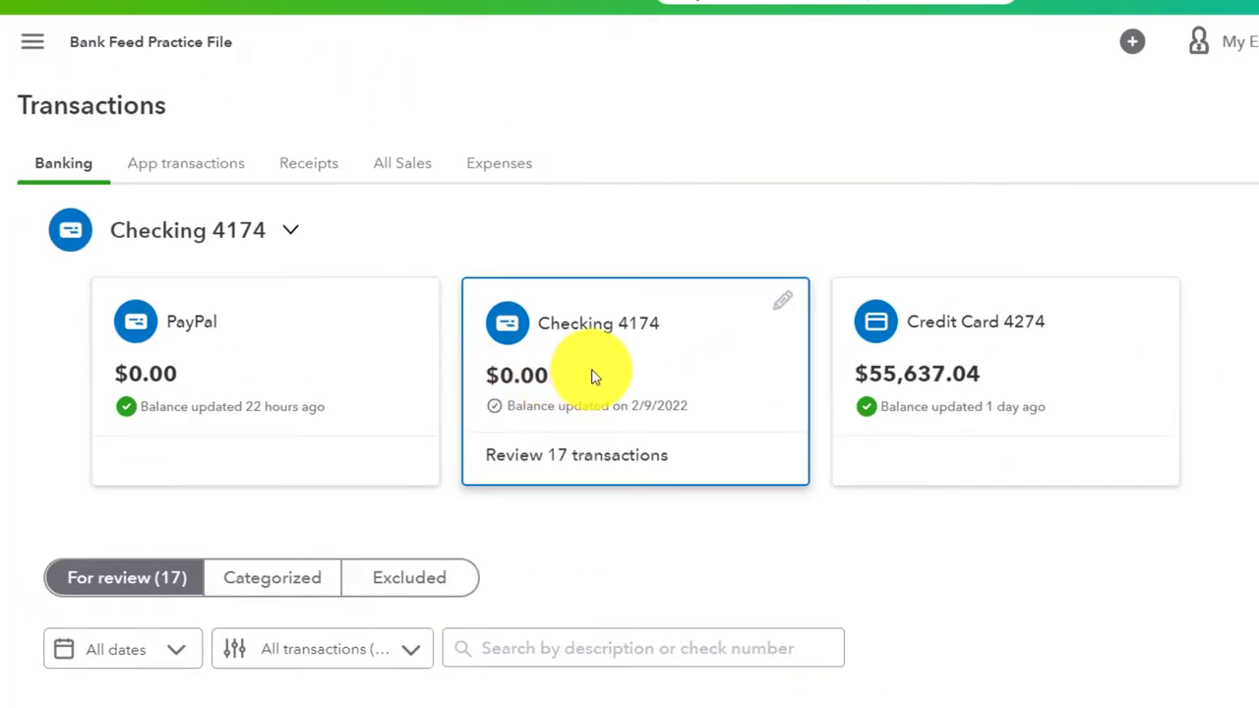
Sort the Checking 4174 transactions awaiting review by description.
scroll(593, 377, down, 5)
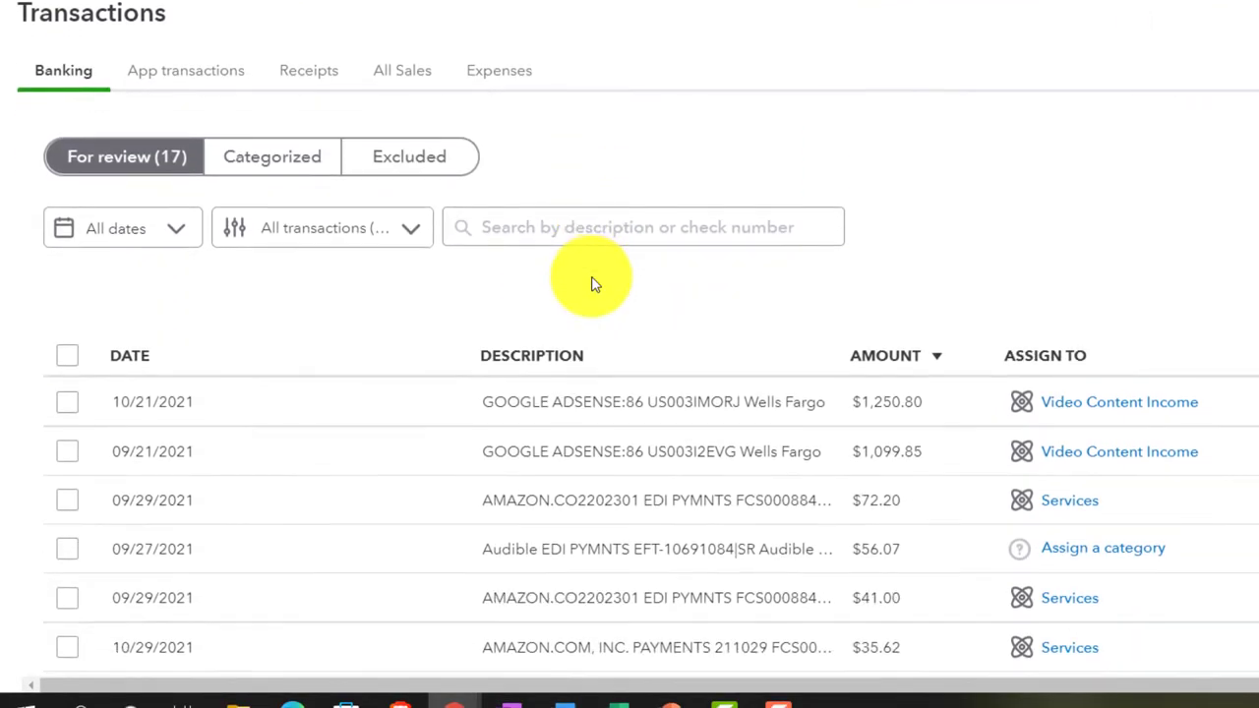
scroll(592, 284, down, 1)
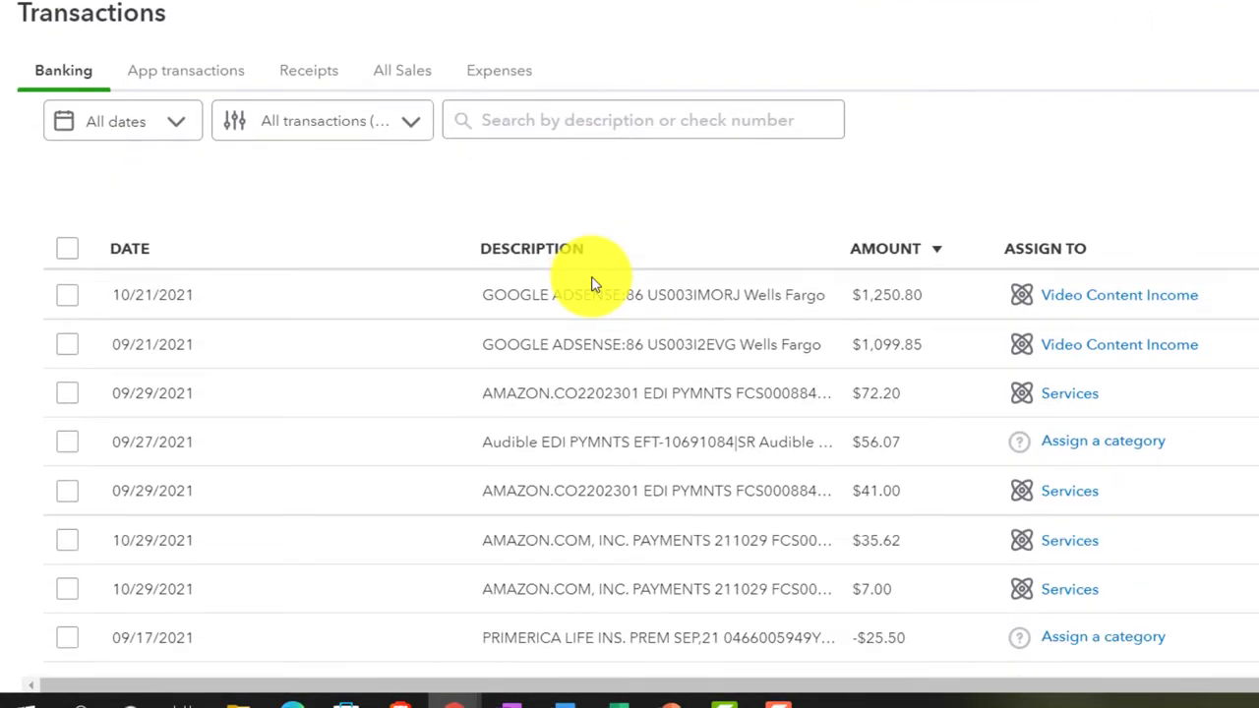
click(588, 252)
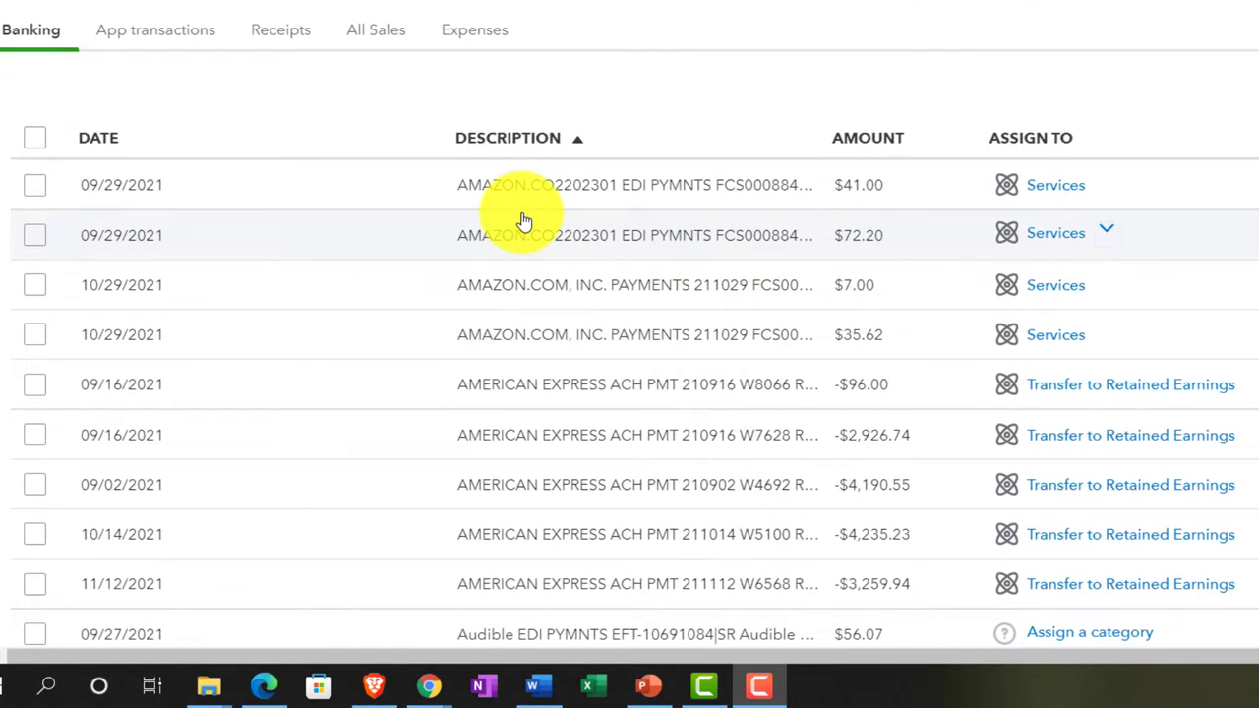
Examine the column, grouping and transaction detail options in the bank transactions table settings.
scroll(524, 221, up, 1)
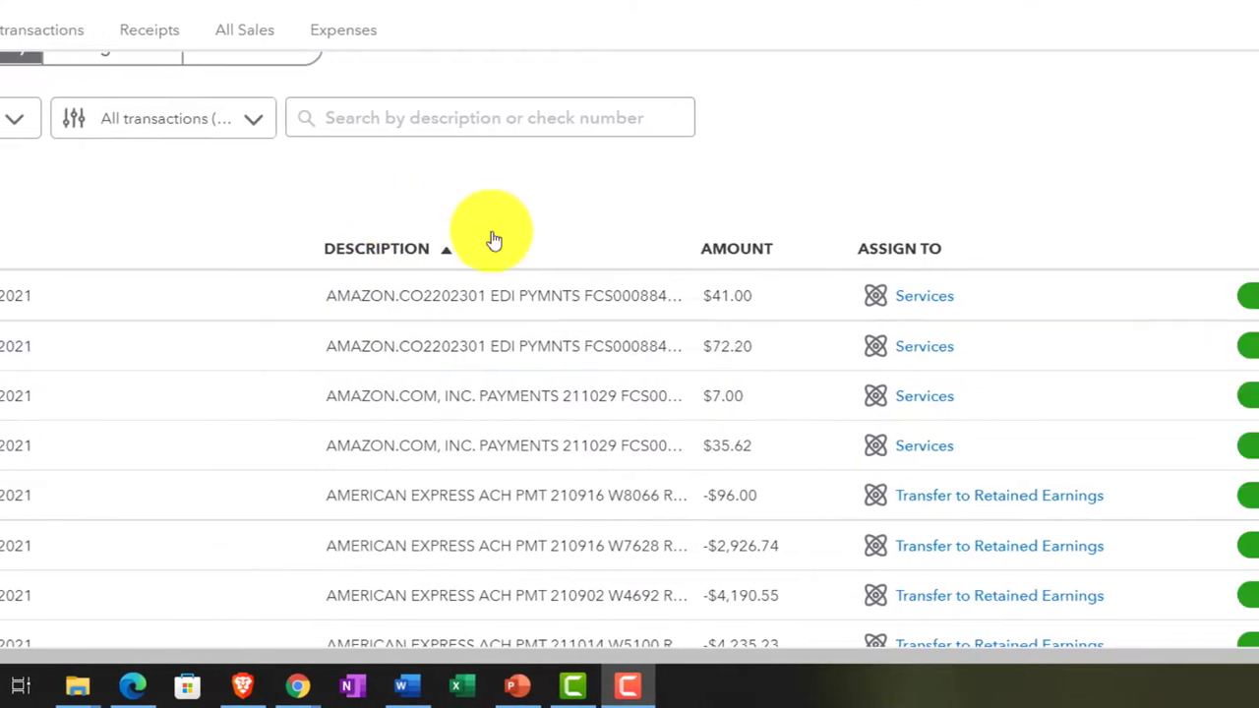
click(1177, 177)
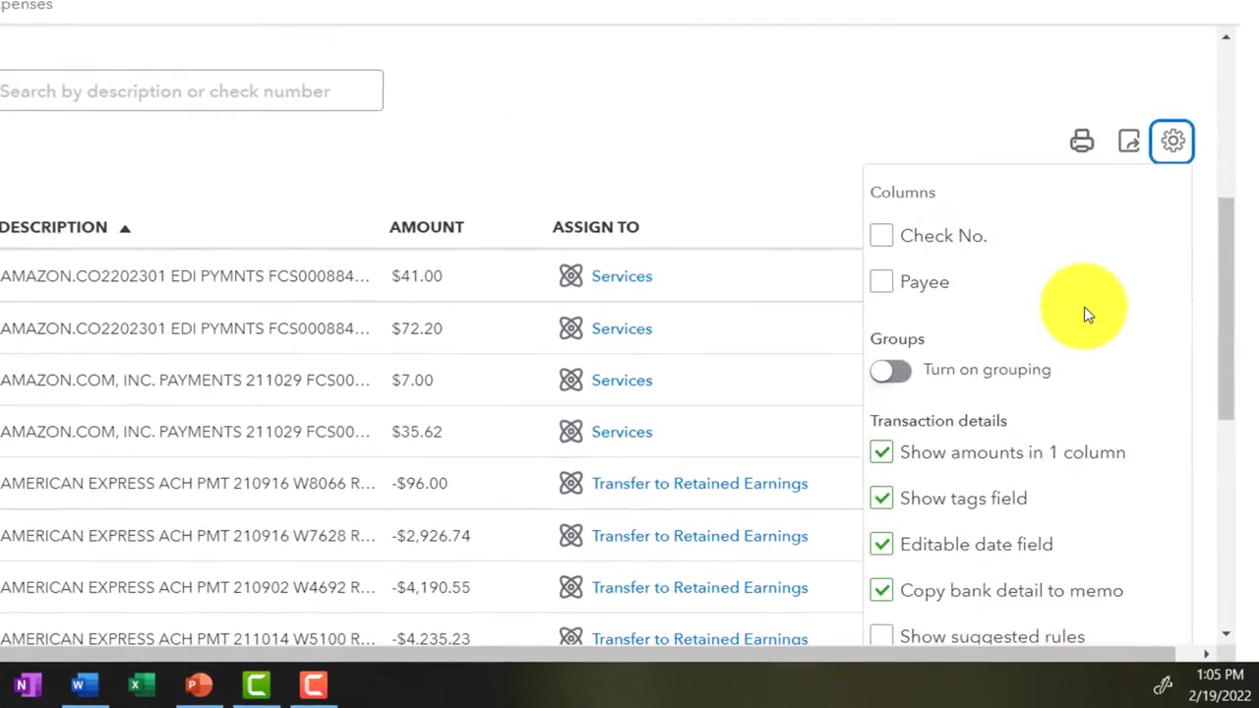
scroll(1085, 308, down, 3)
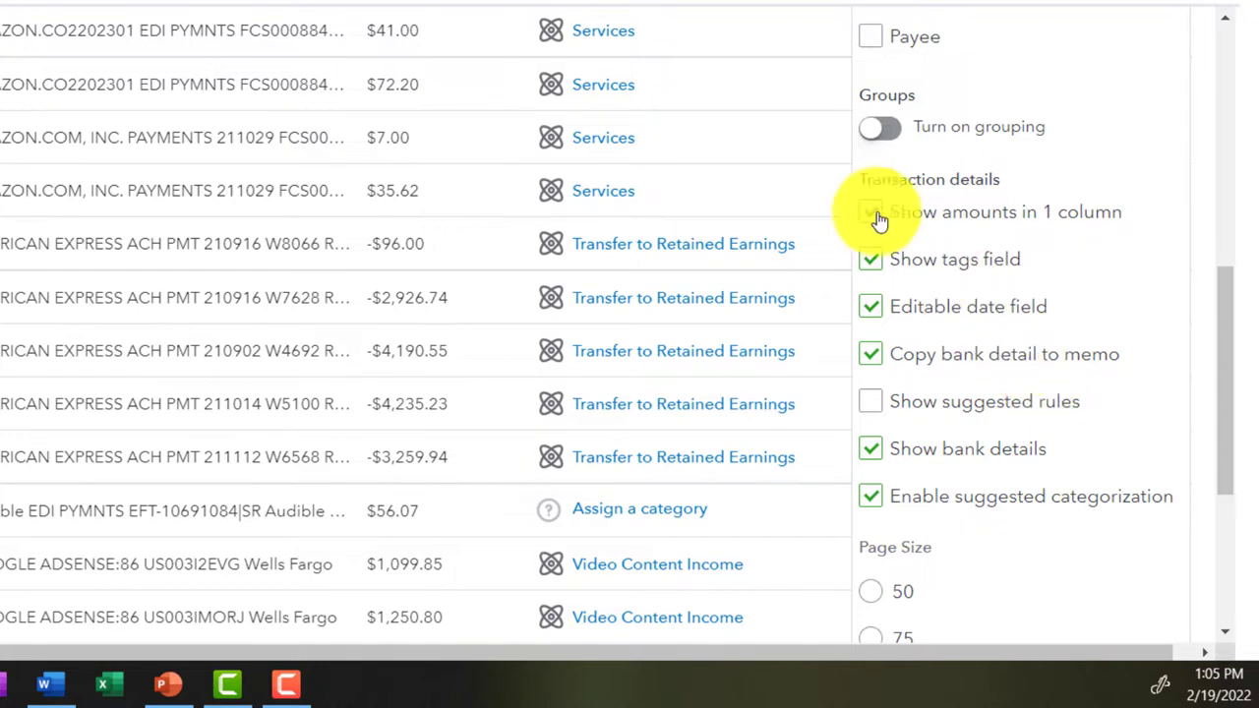
click(557, 98)
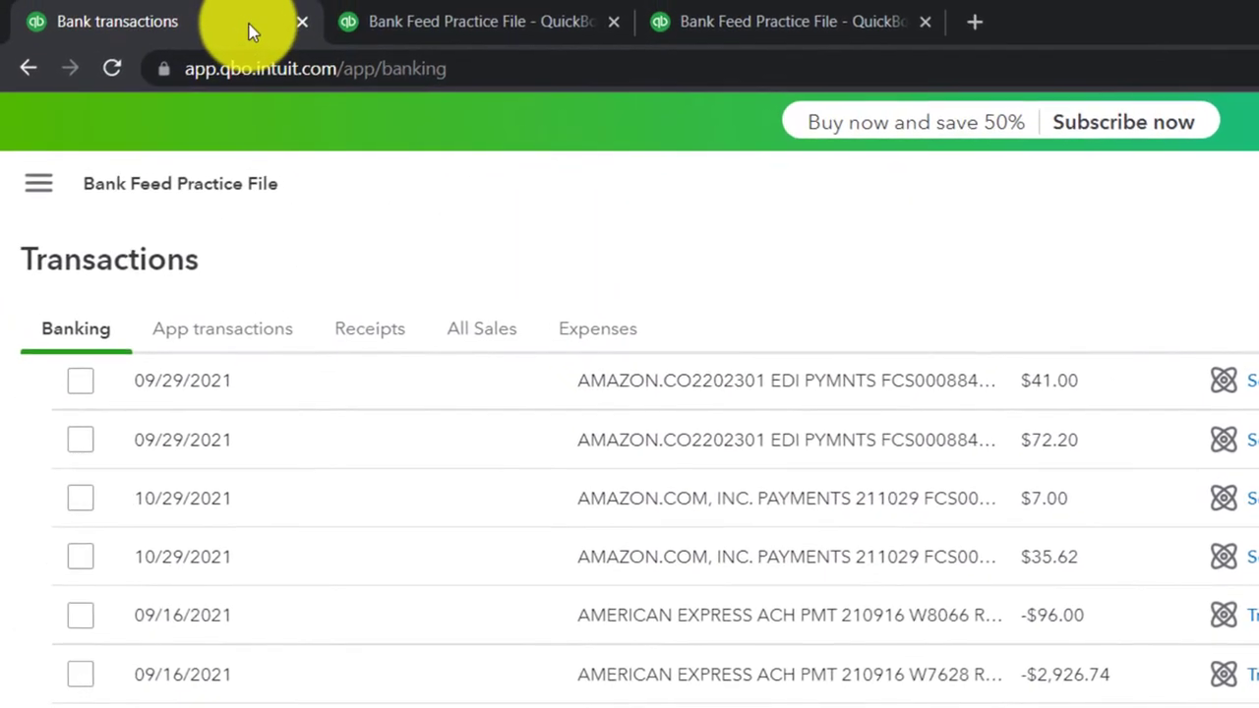
Duplicate the bank transactions browser tab and open the company's account and settings in the copy.
right_click(249, 24)
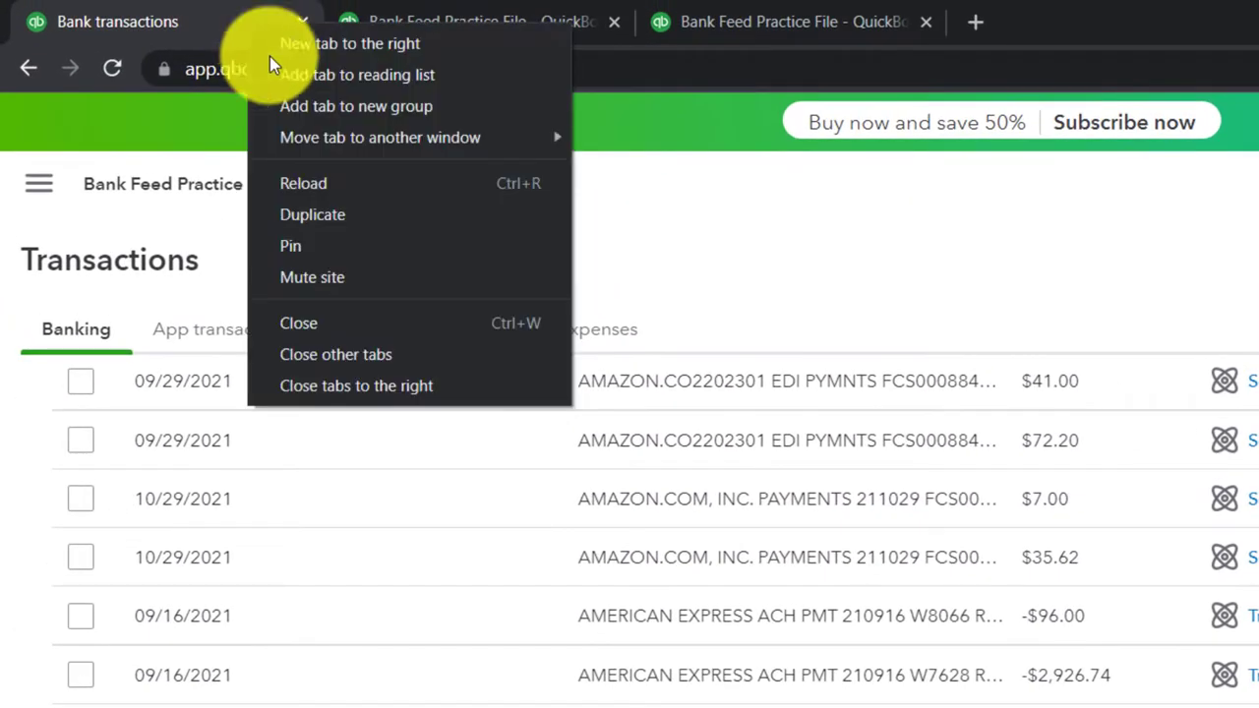
click(334, 213)
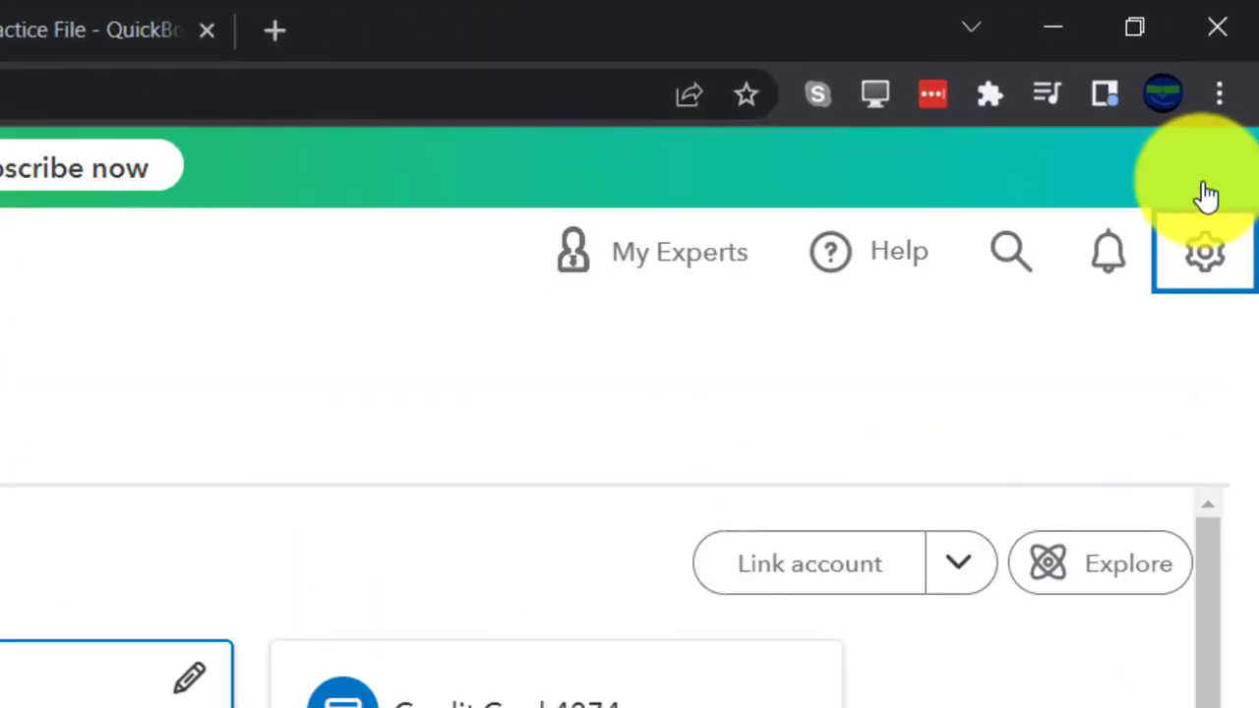
click(1195, 277)
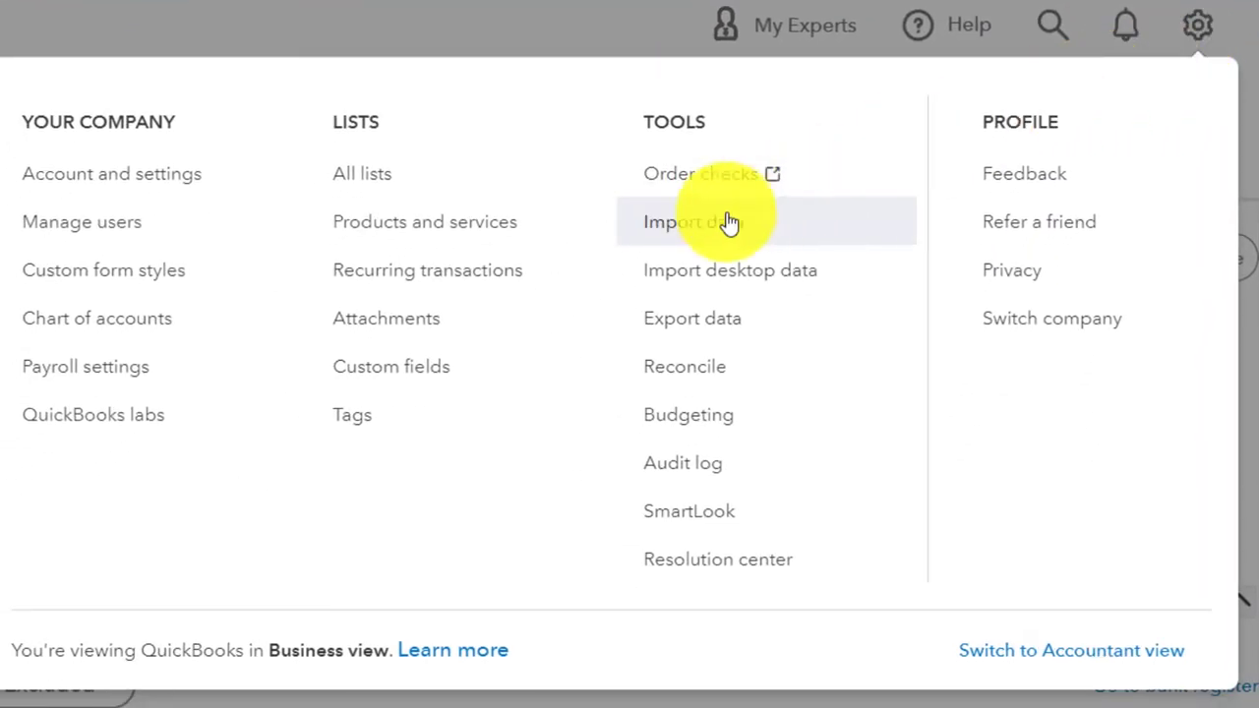
click(153, 180)
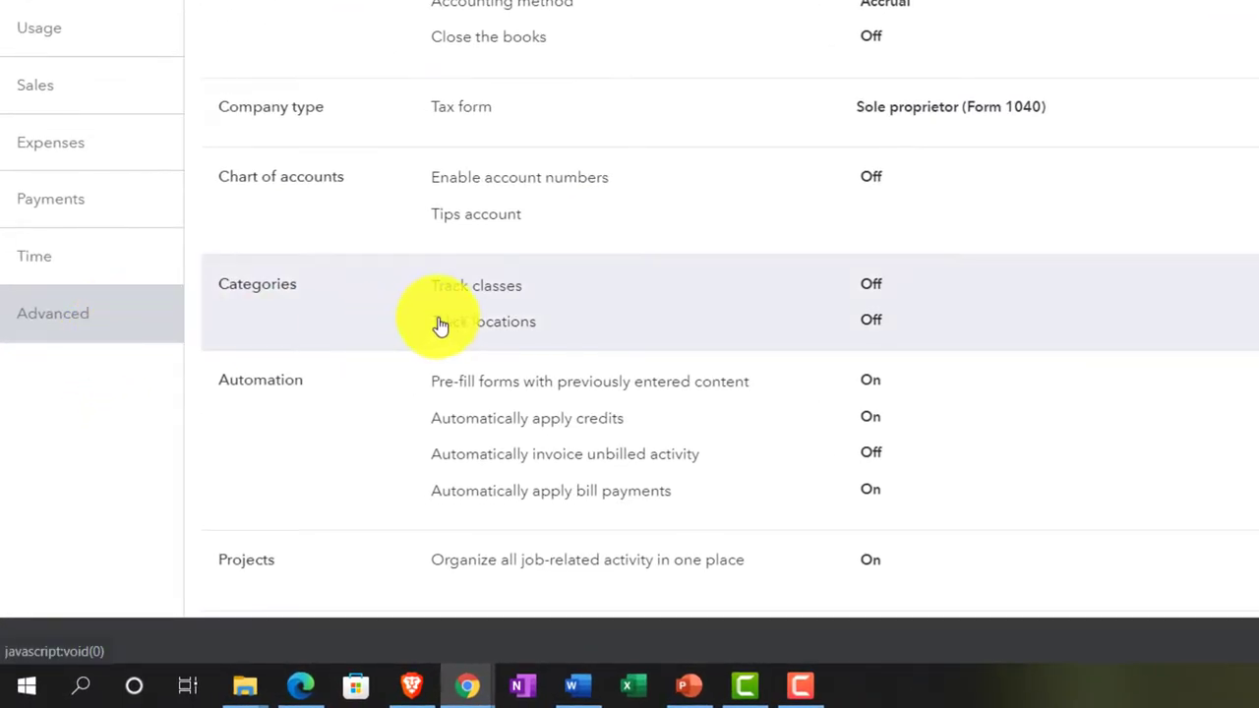
Turn on Track classes in the advanced Categories settings, with classes assigned one to each row in transaction.
click(719, 316)
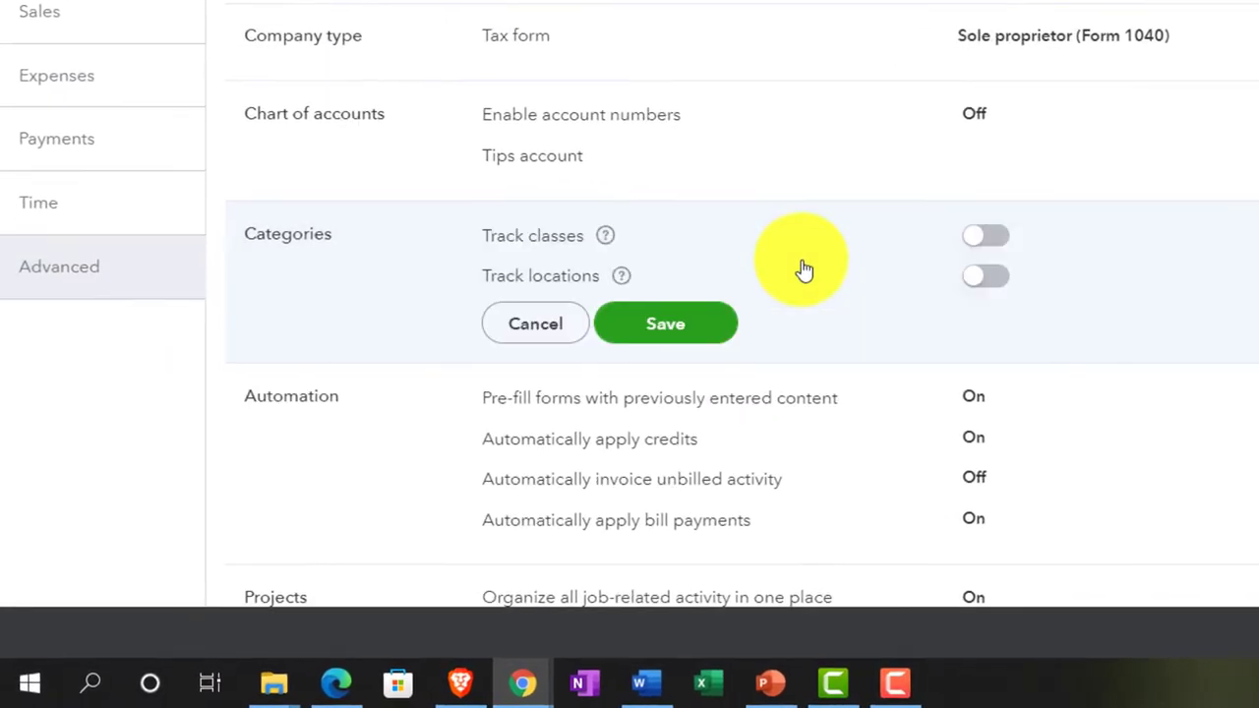
click(981, 240)
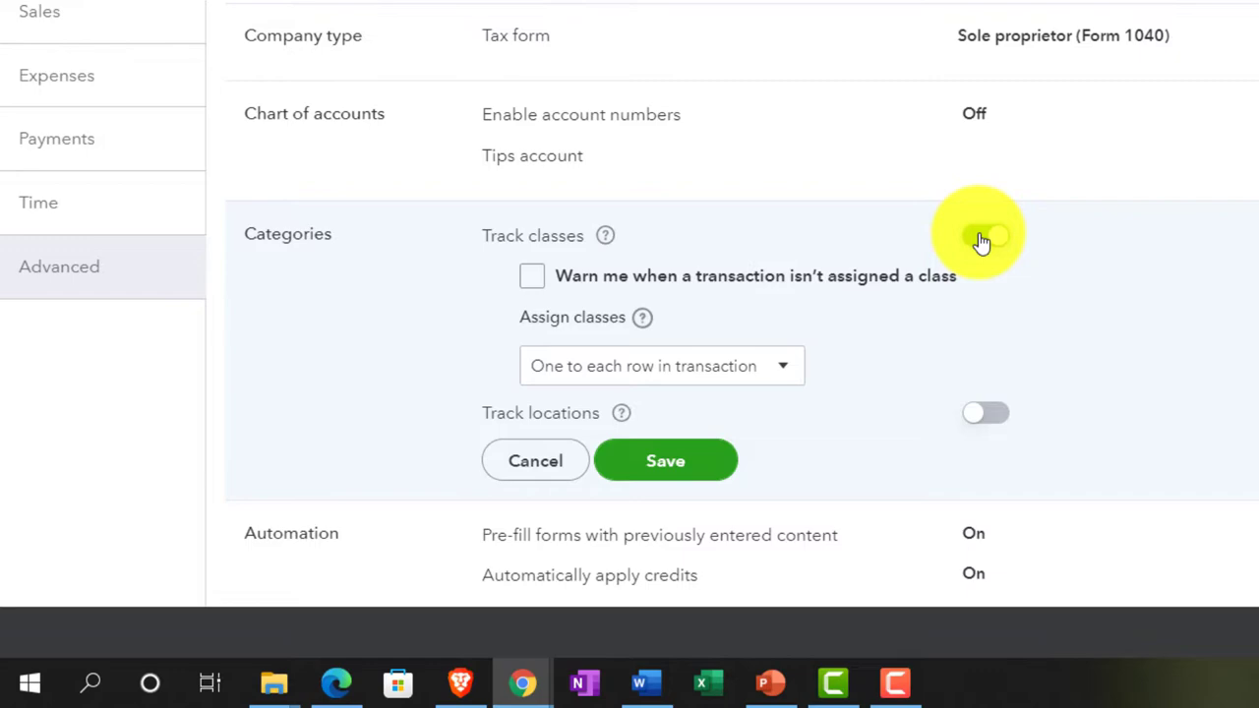
click(667, 448)
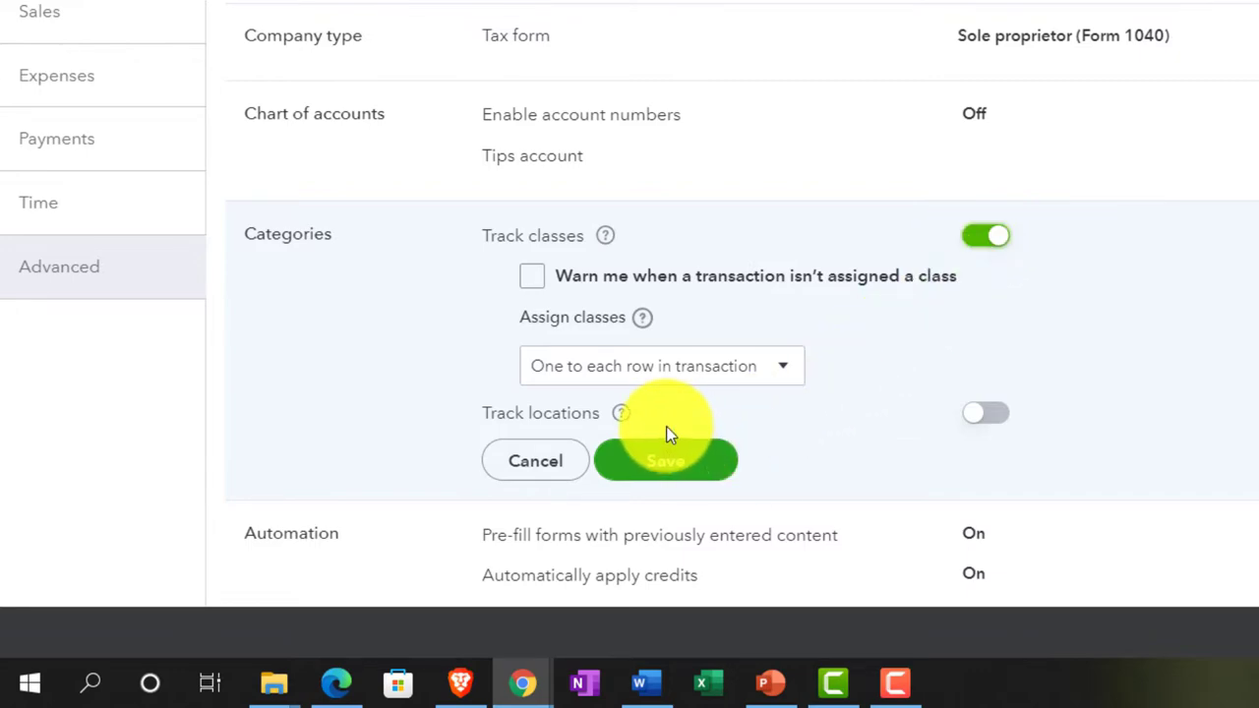
click(796, 374)
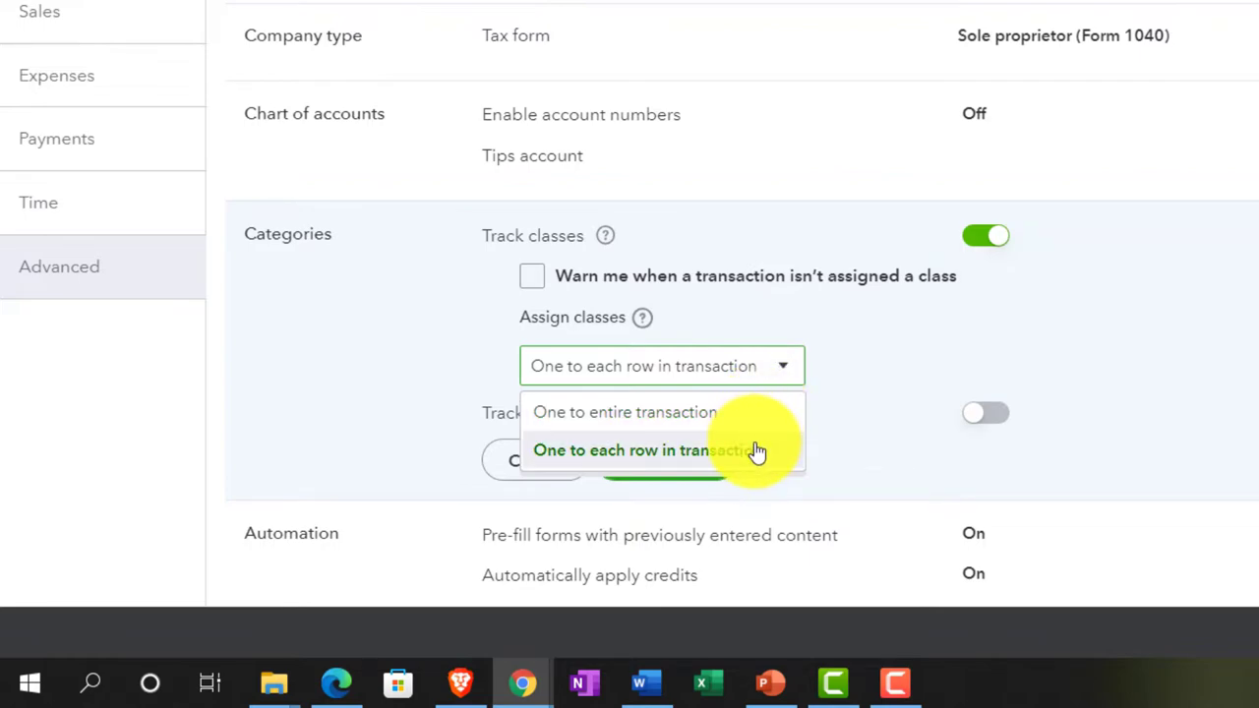
click(871, 389)
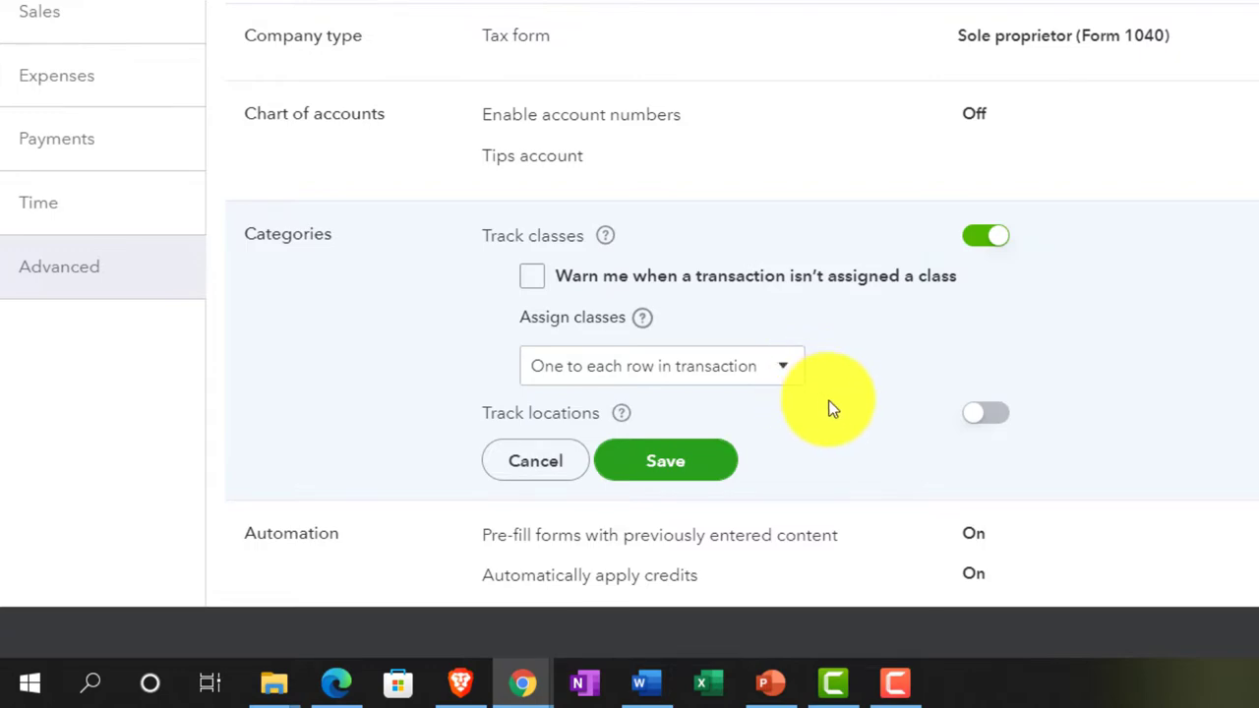
Save the Categories settings with class tracking on and close the account and settings window.
scroll(848, 397, down, 1)
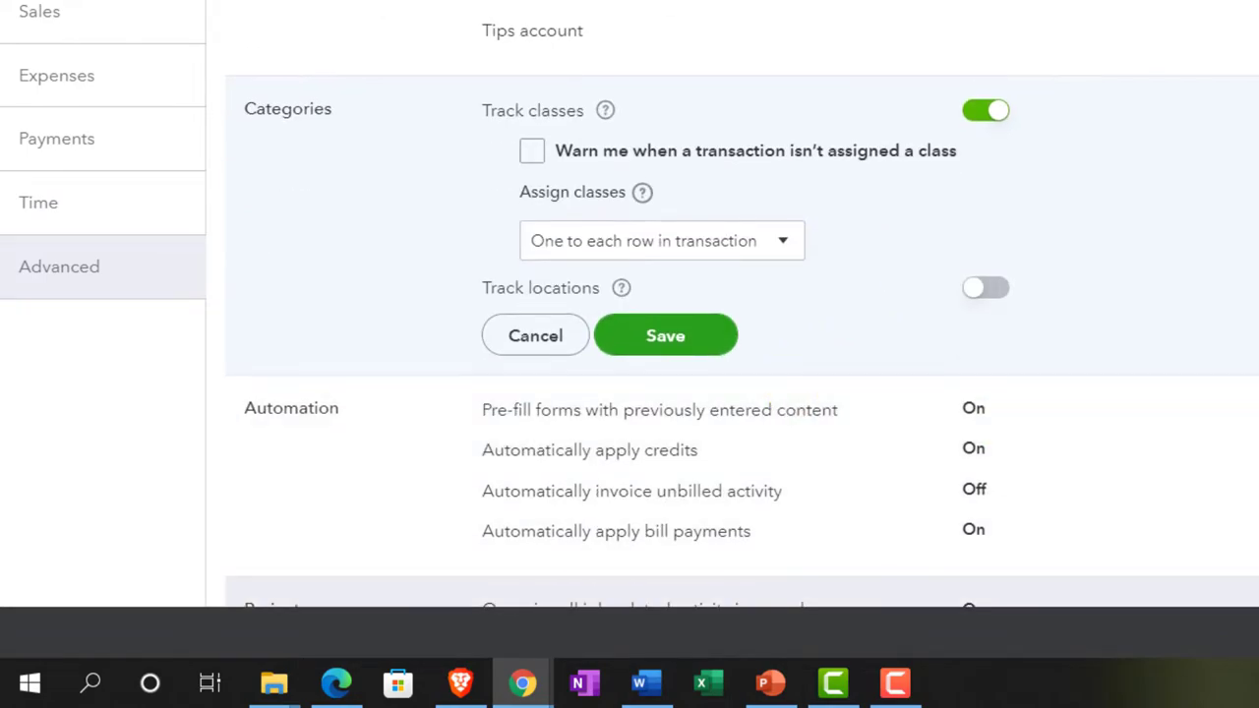
click(1244, 632)
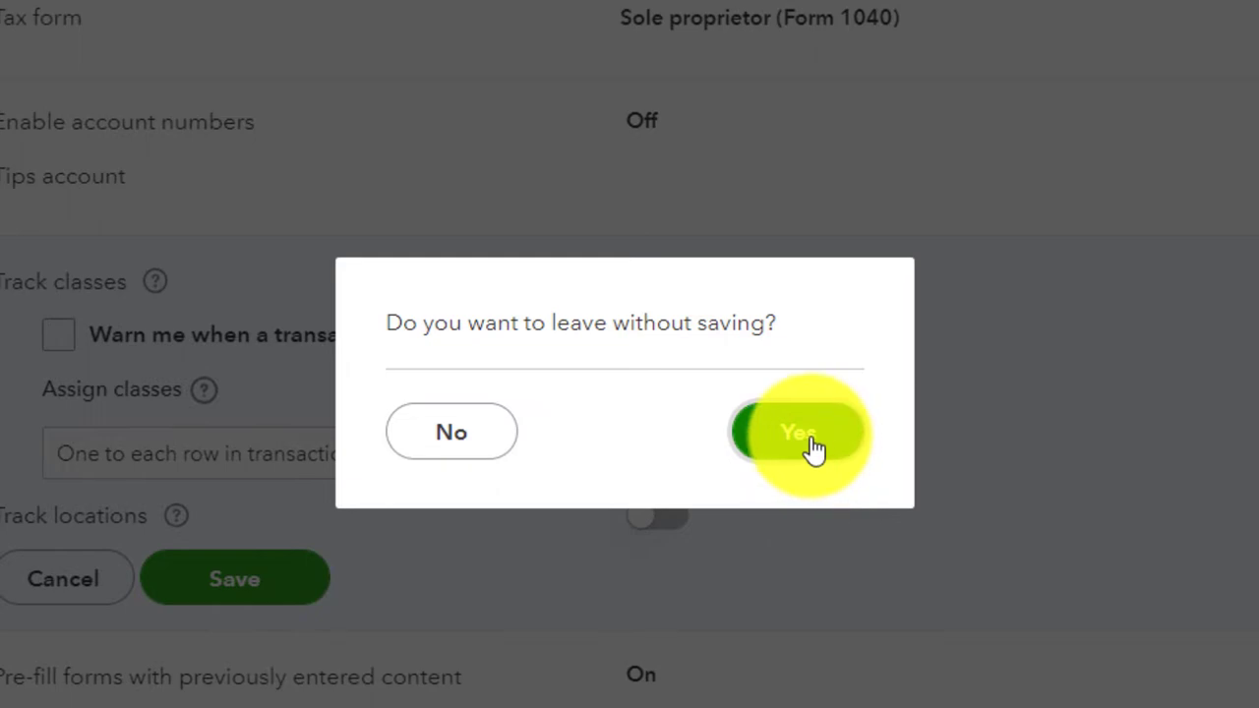
click(497, 453)
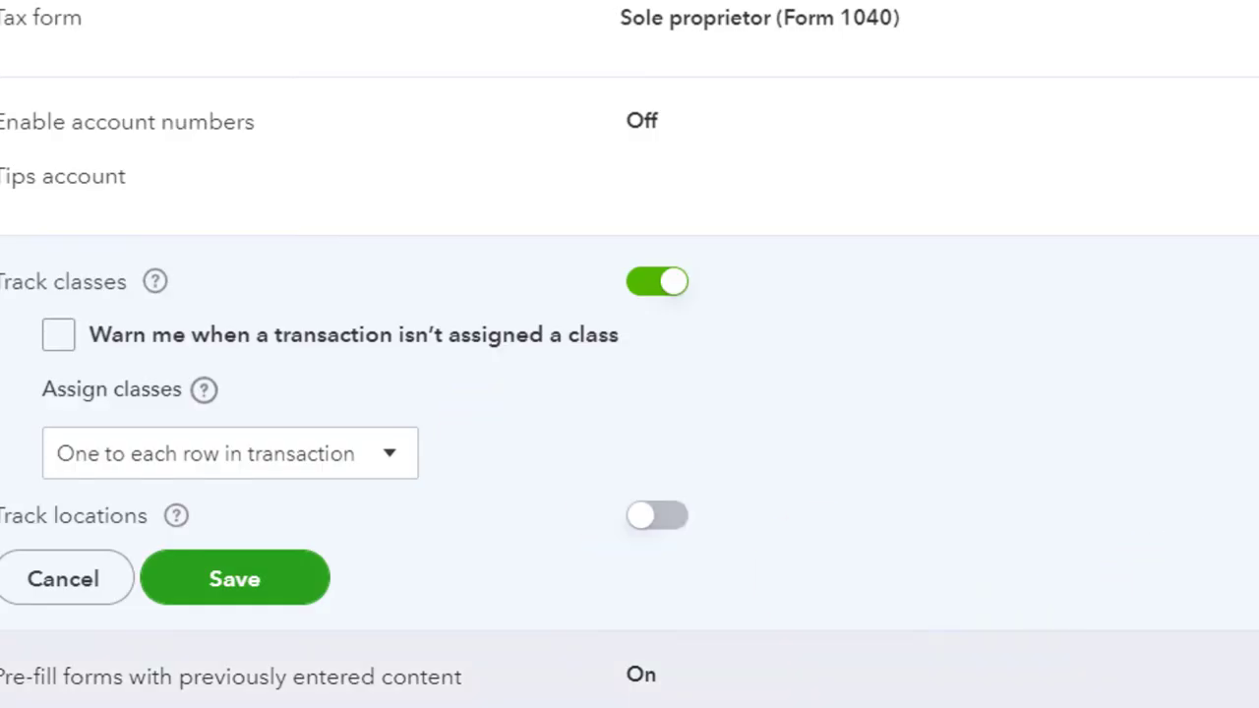
scroll(630, 393, down, 5)
scroll(629, 393, up, 4)
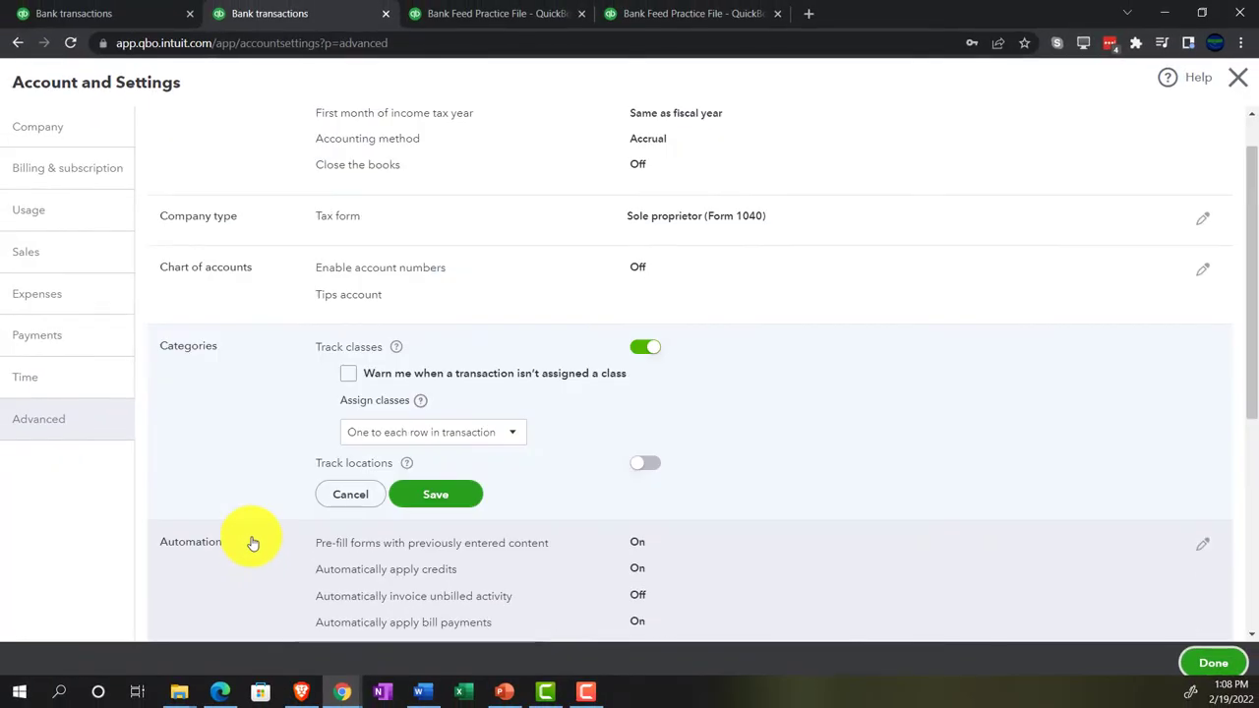
scroll(253, 543, up, 1)
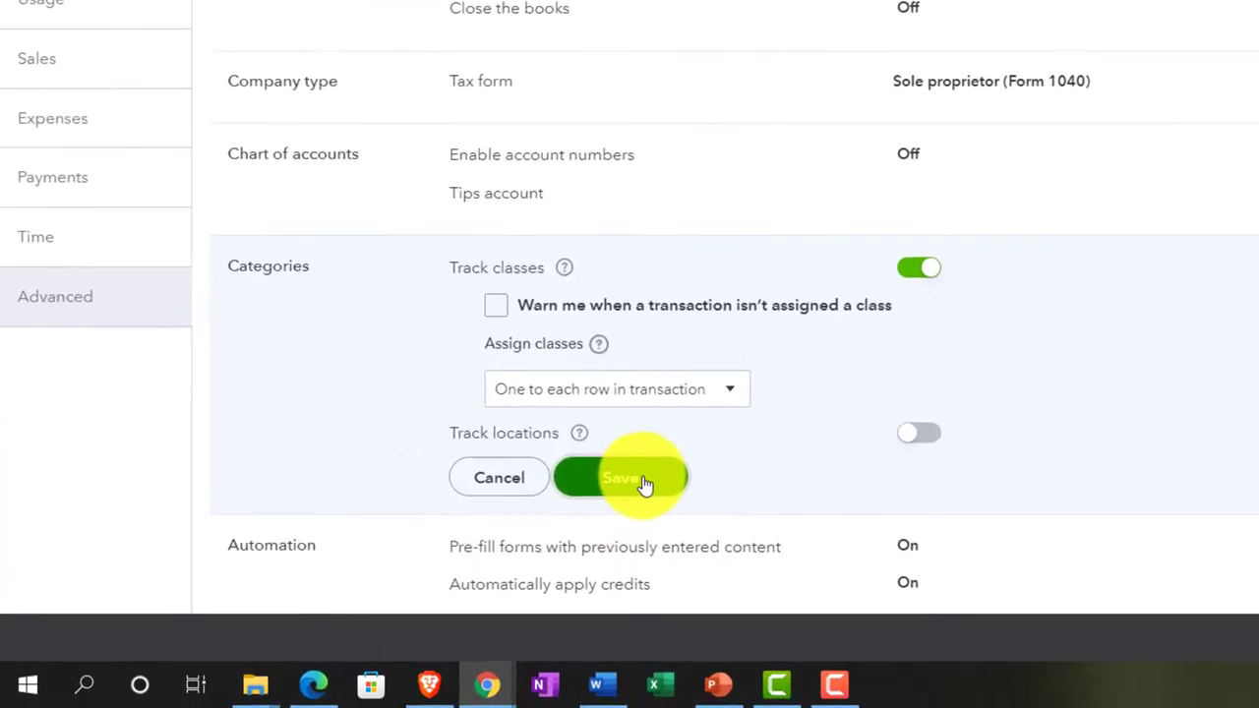
click(452, 546)
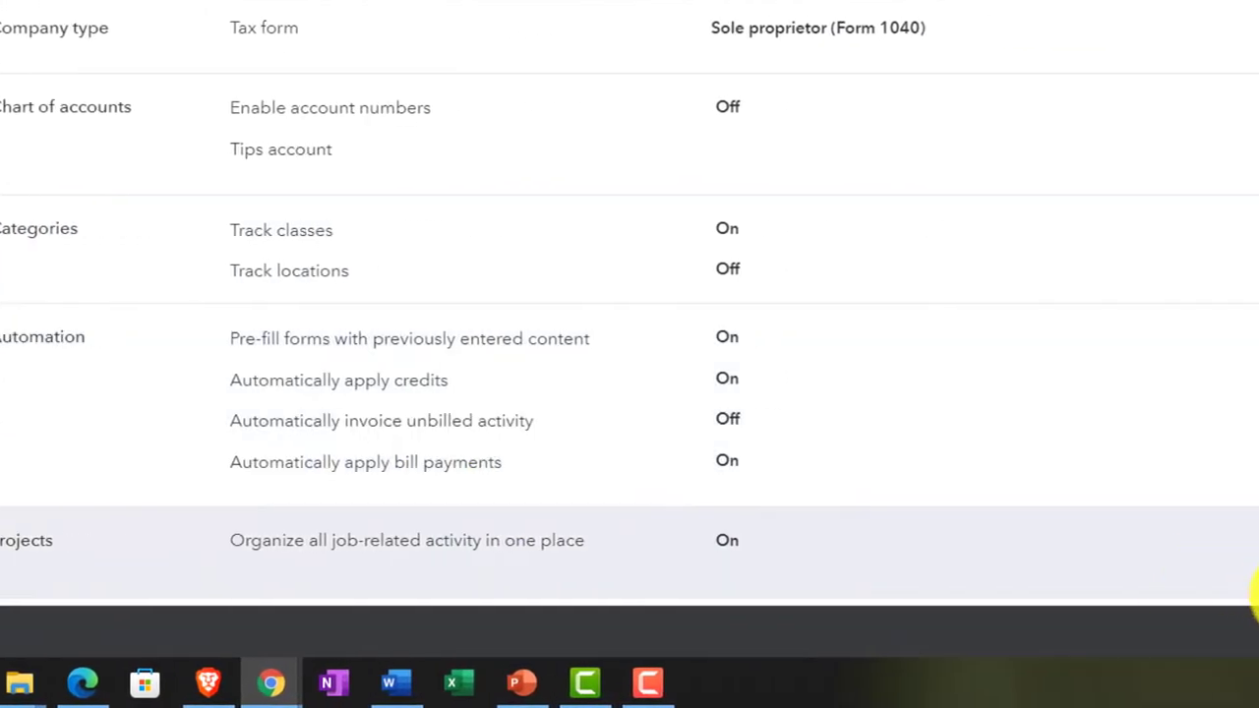
click(1175, 638)
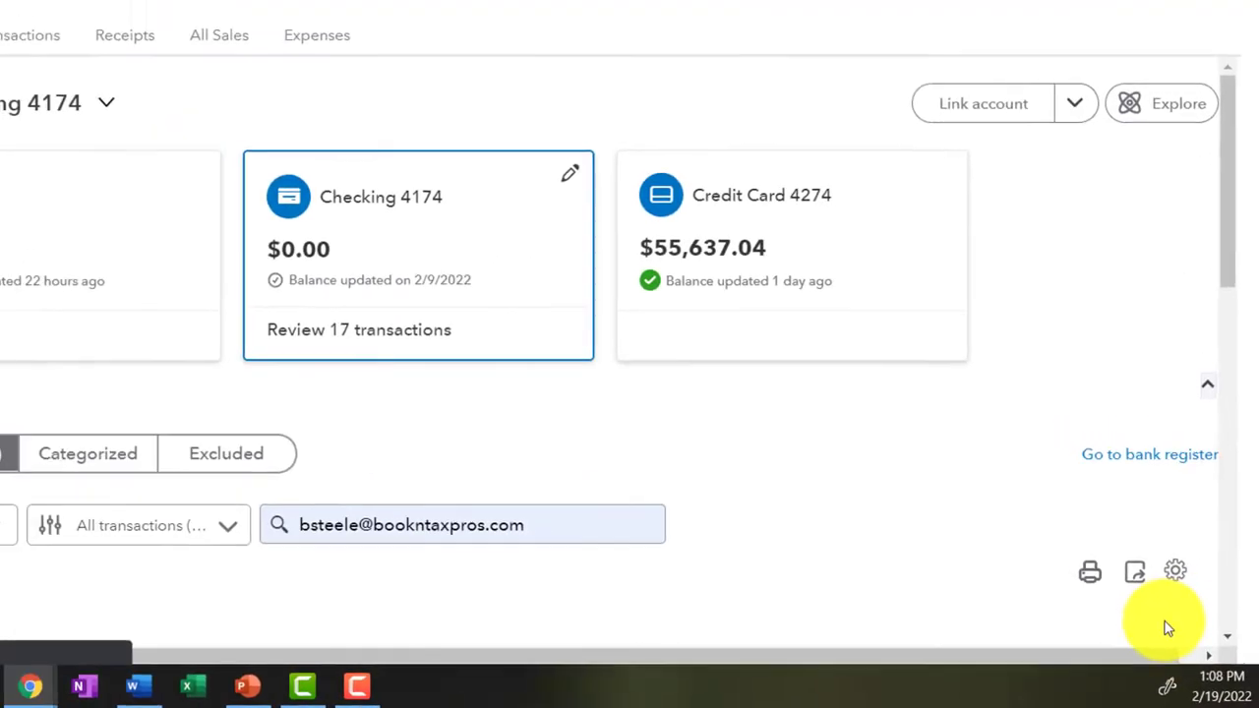
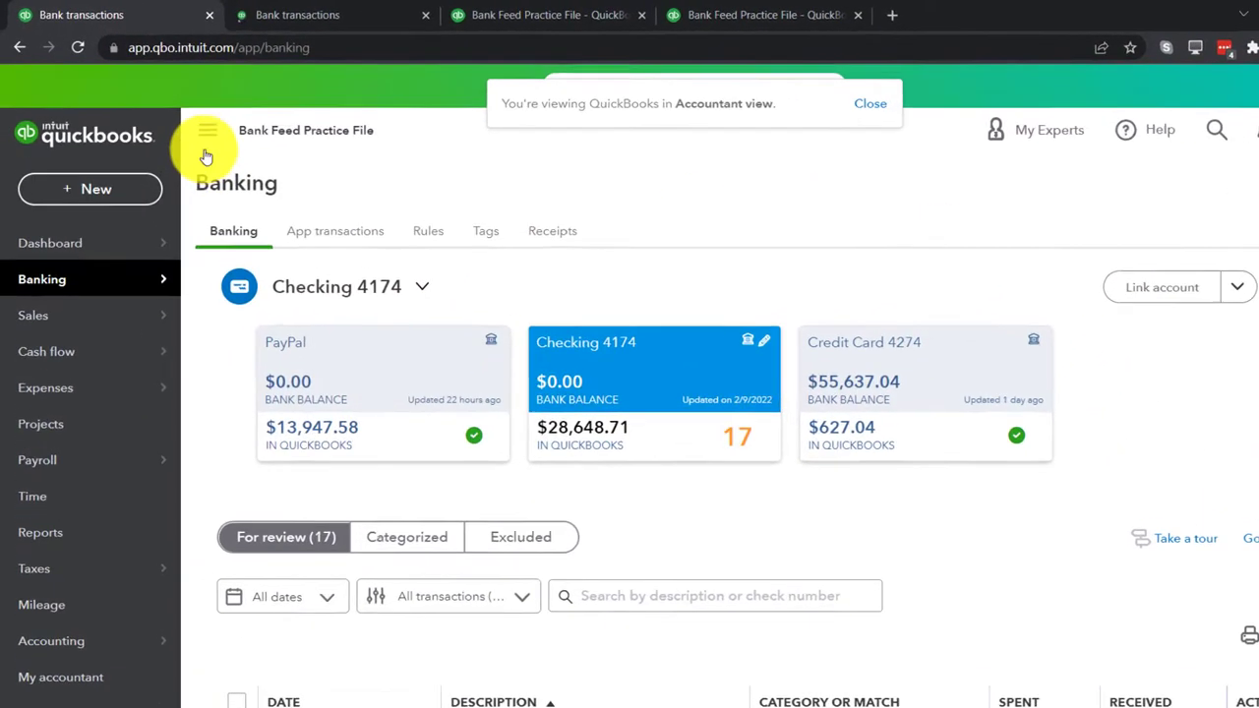
Collapse the navigation sidebar and expand the second 09/29/2021 AMAZON.CO transaction awaiting review.
click(187, 118)
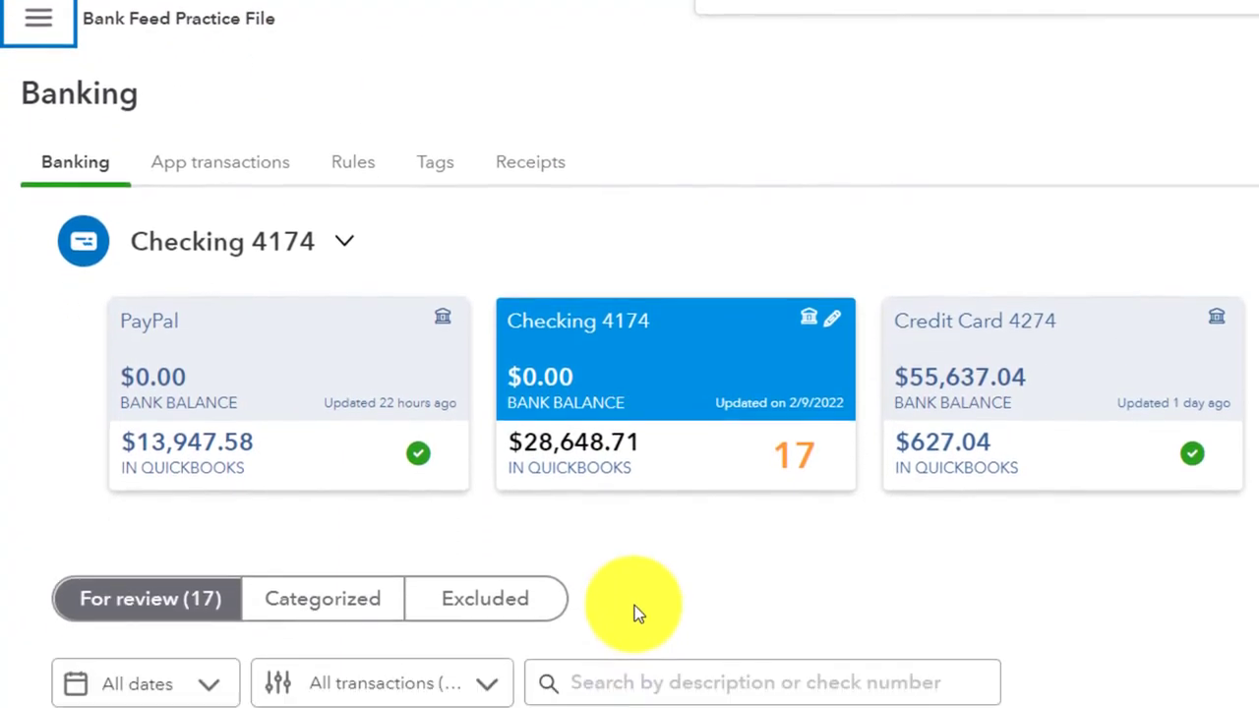
scroll(634, 612, down, 6)
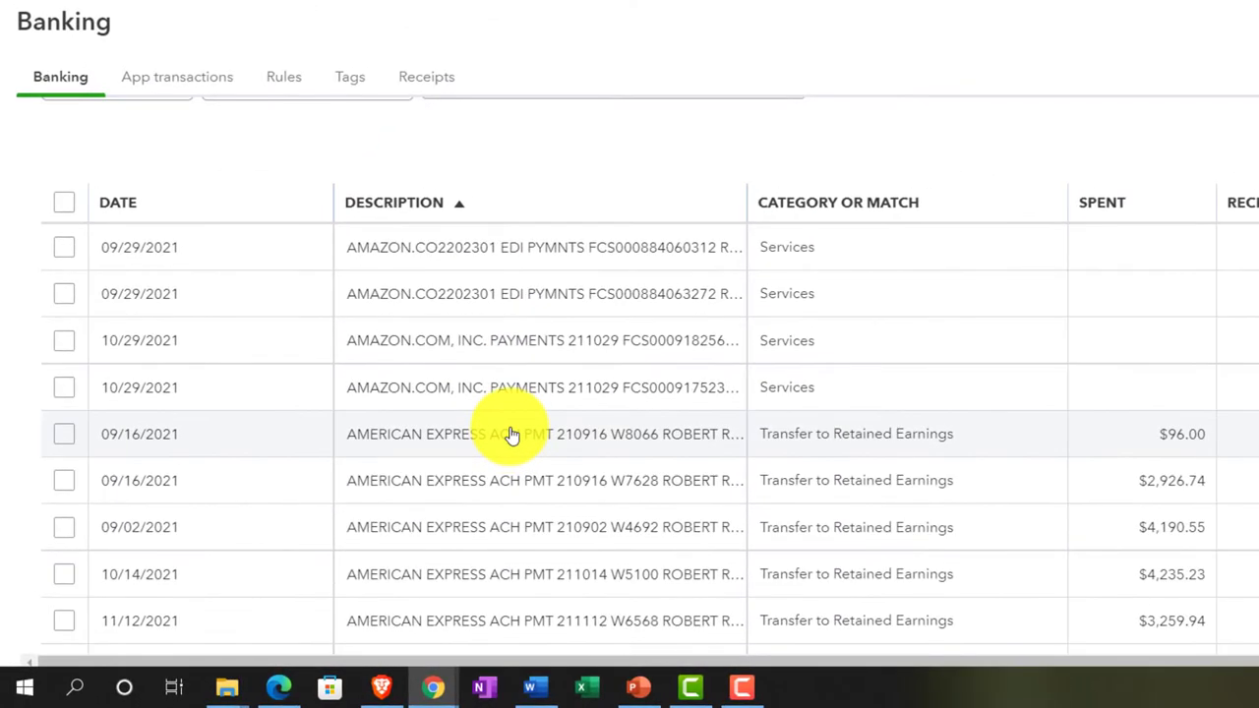
click(521, 311)
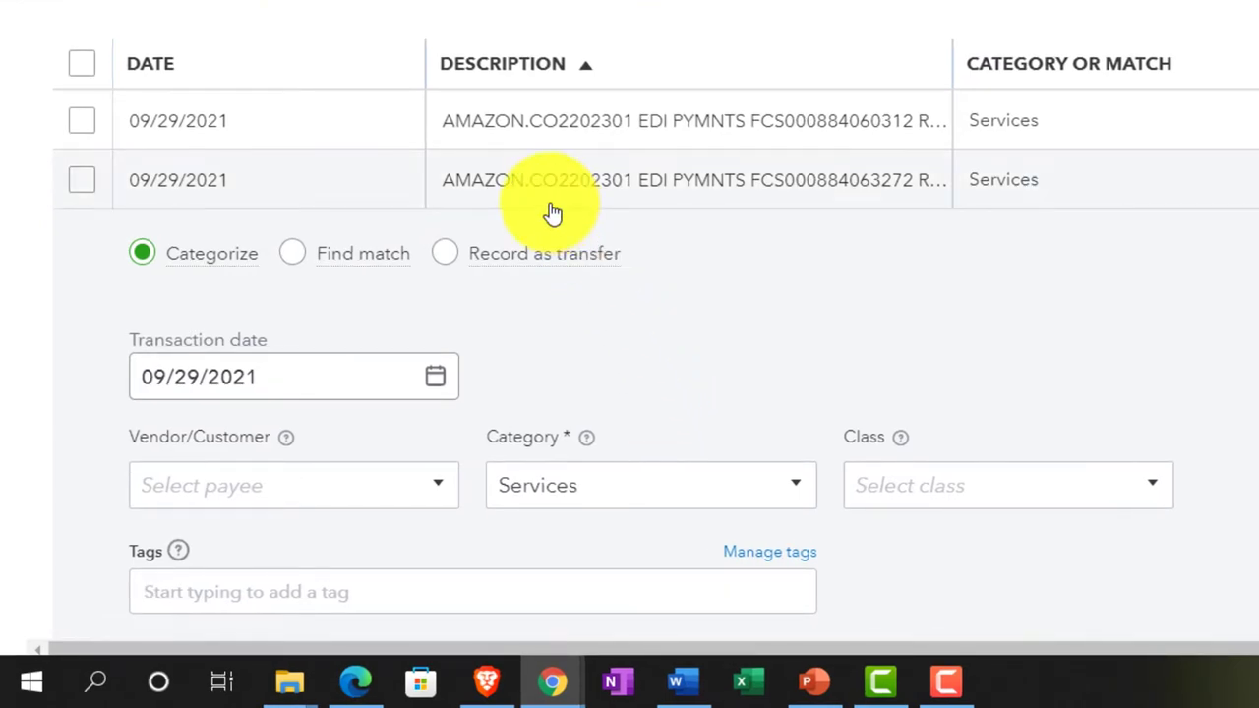
scroll(574, 334, down, 5)
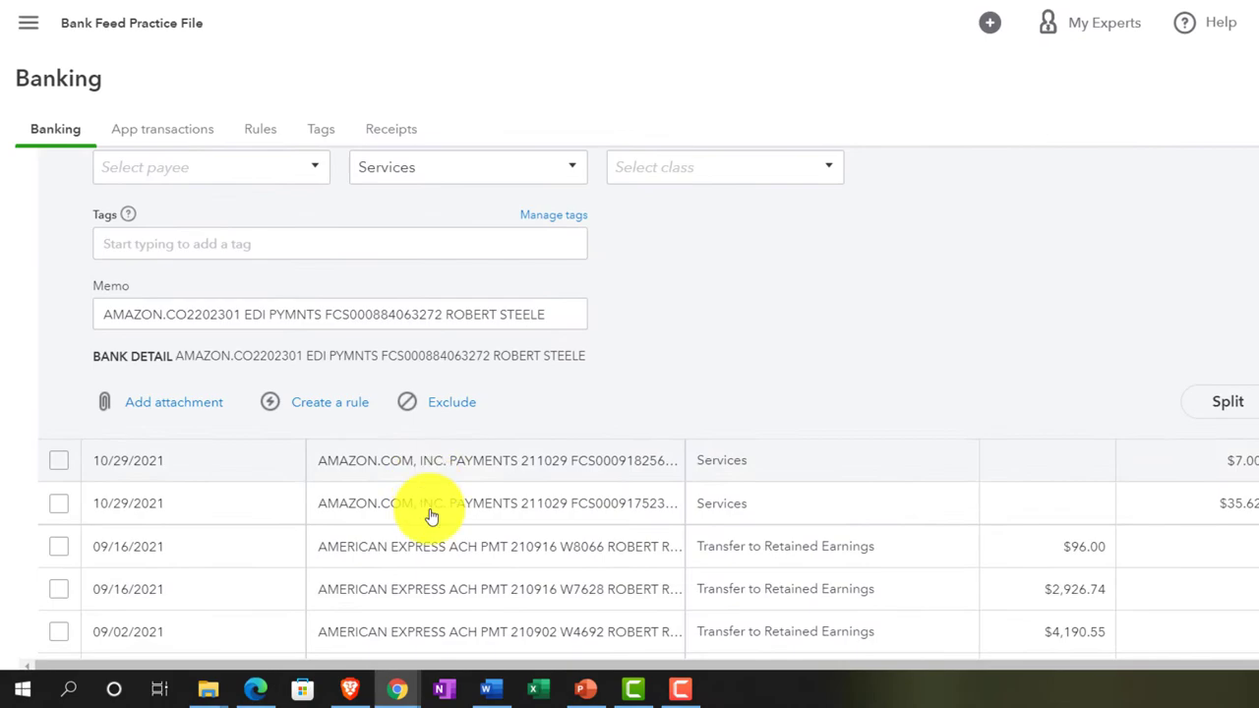
scroll(407, 485, up, 3)
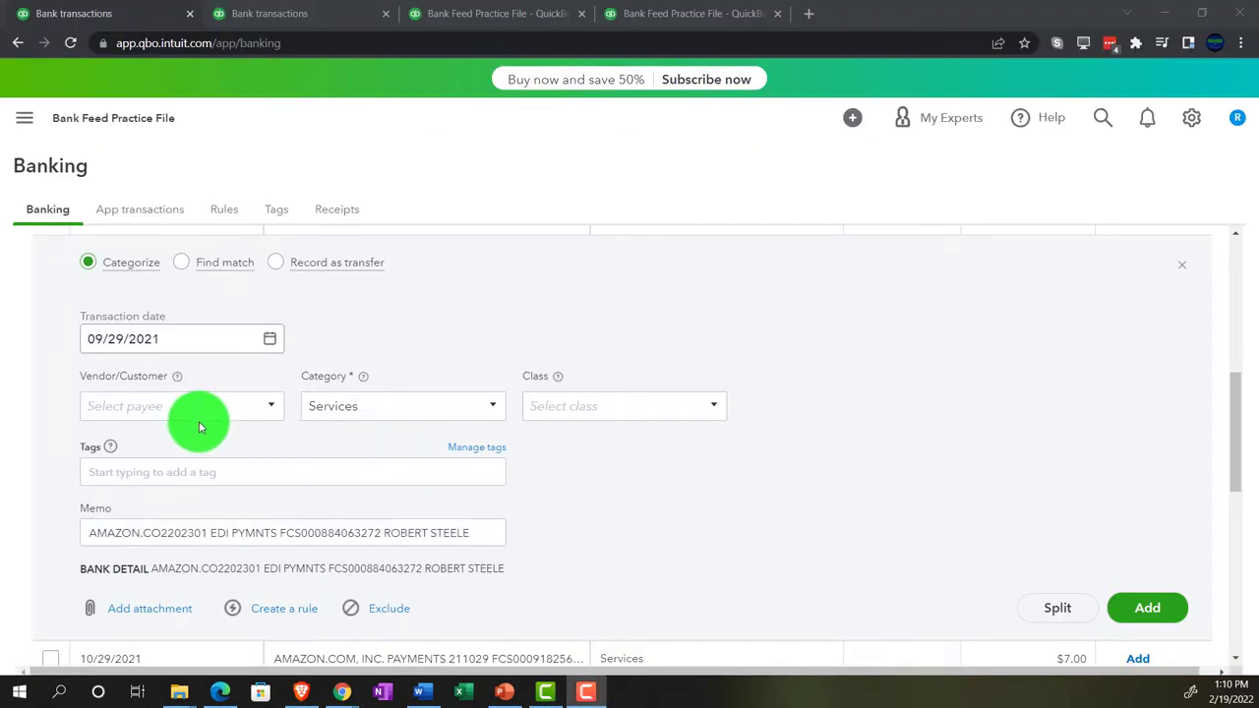
Copy AMAZON.CO from the transaction's memo and assign the existing customer AMAZON.CO as its payee.
click(144, 531)
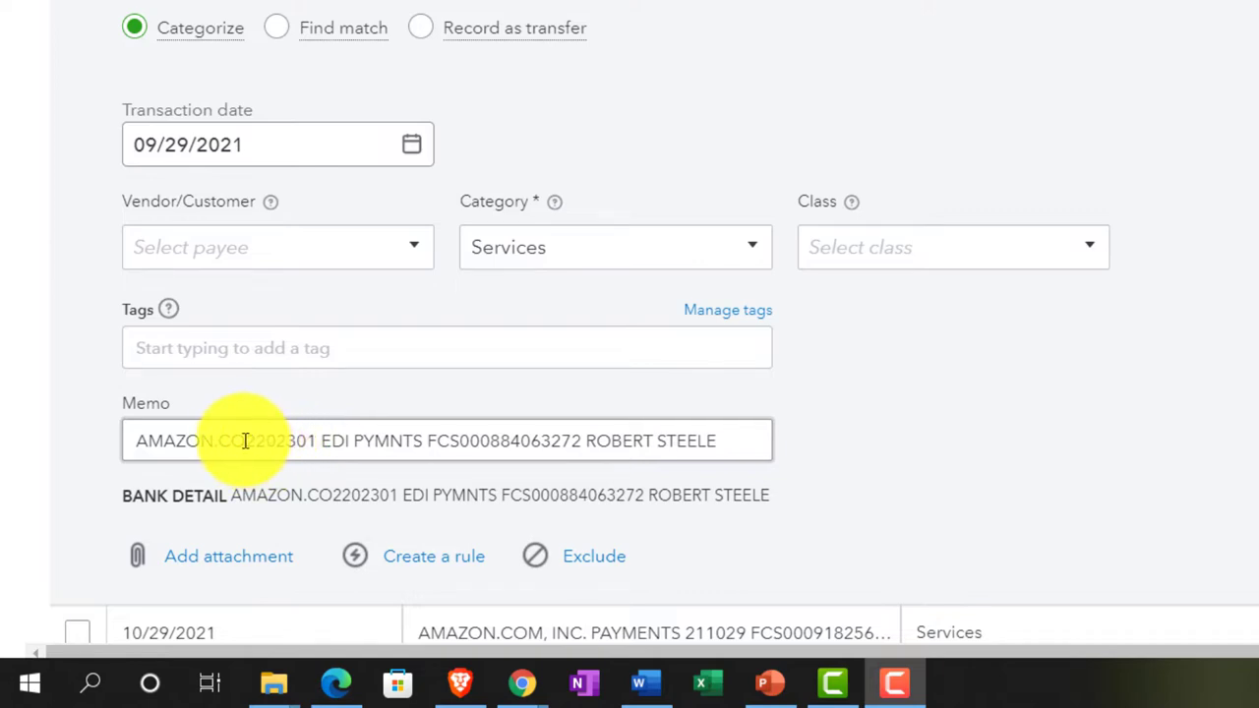
click(236, 440)
drag(236, 439, 134, 439)
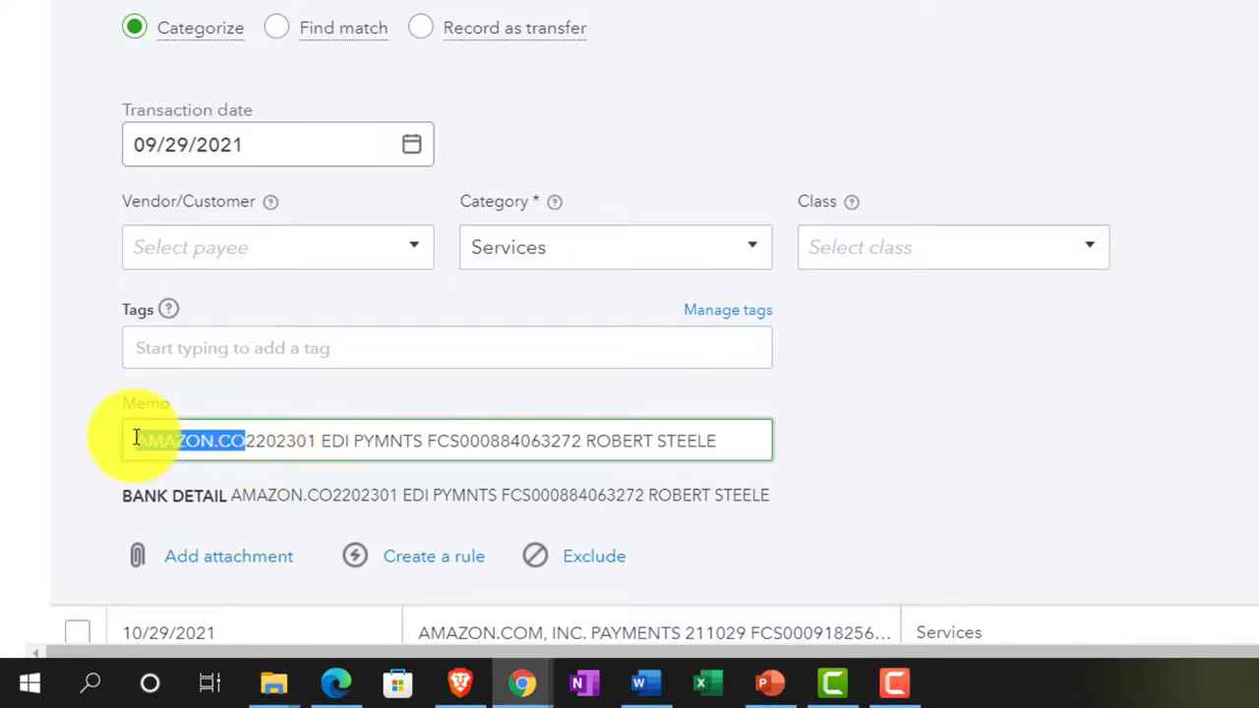
key(ctrl+c)
click(197, 246)
key(ctrl+v)
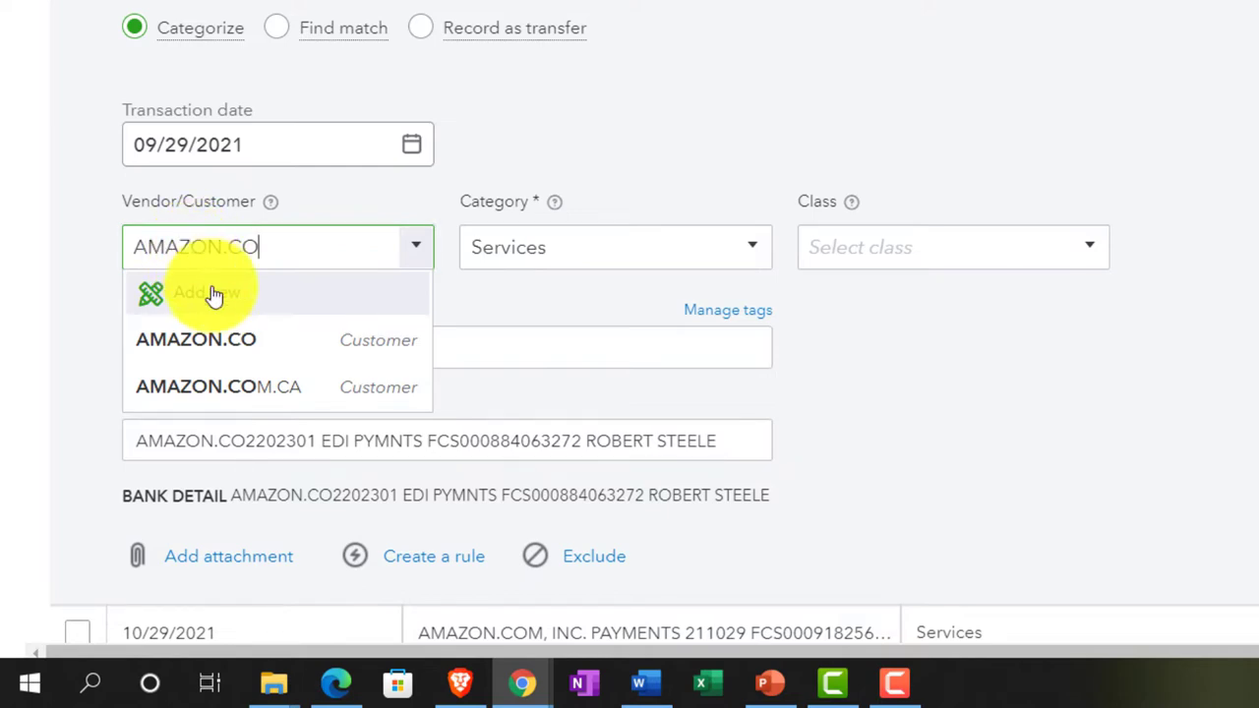
click(283, 344)
key(Tab)
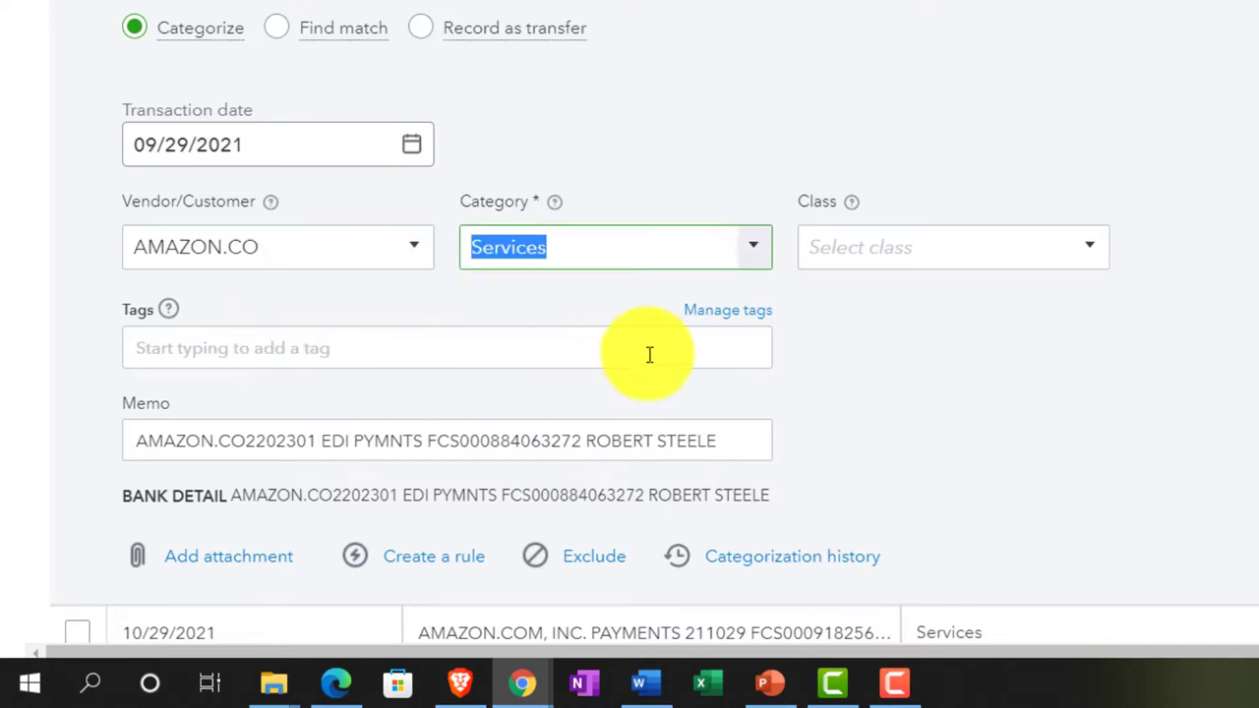
Start adding a new account from the category choices of the AMAZON.CO transaction.
click(752, 255)
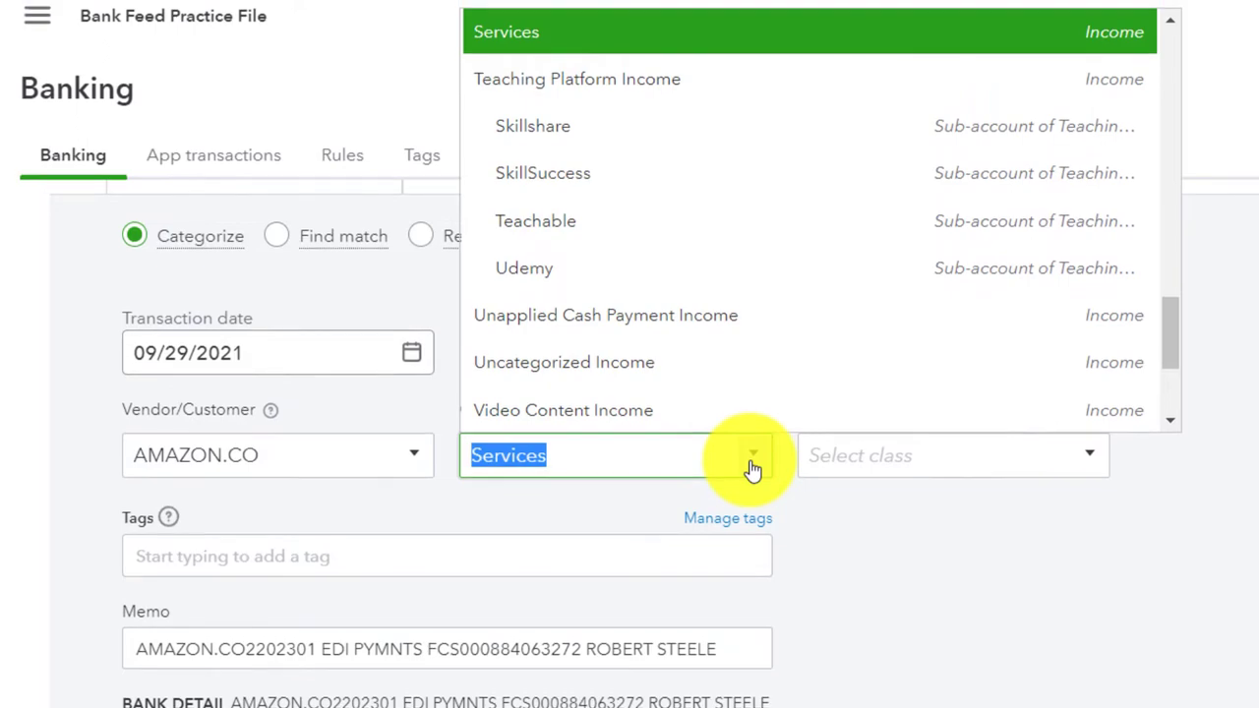
scroll(832, 340, up, 10)
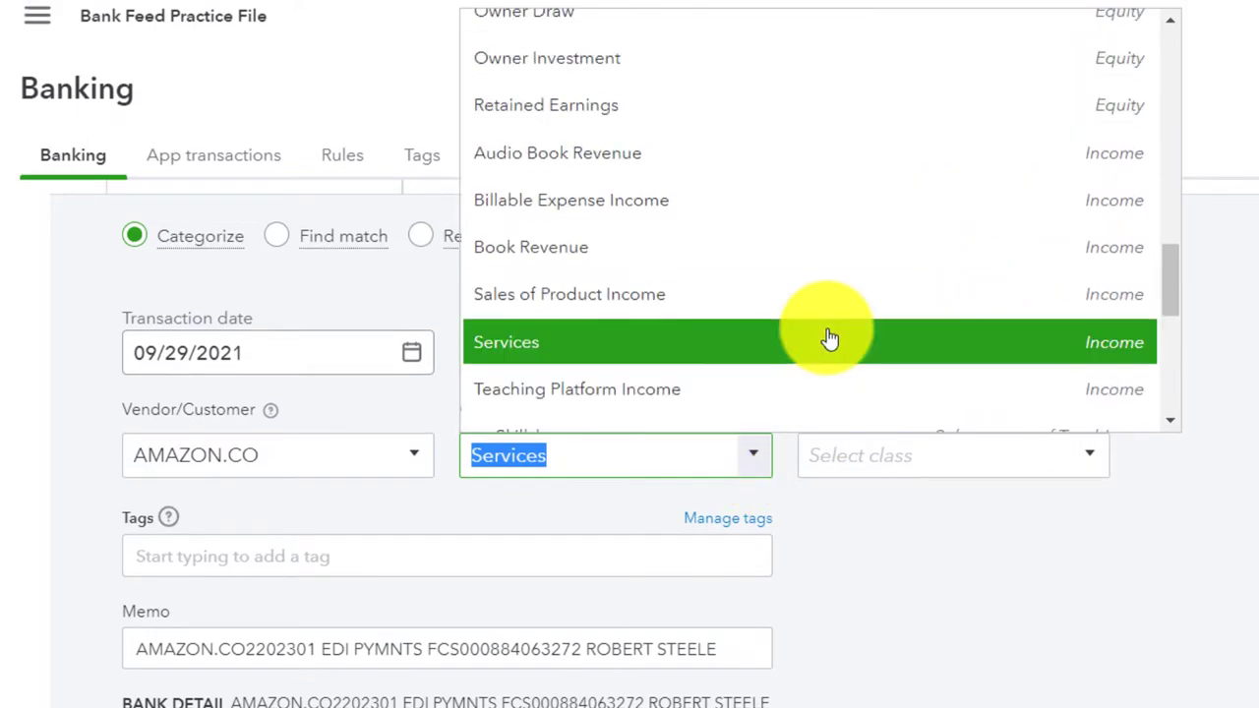
scroll(831, 339, up, 5)
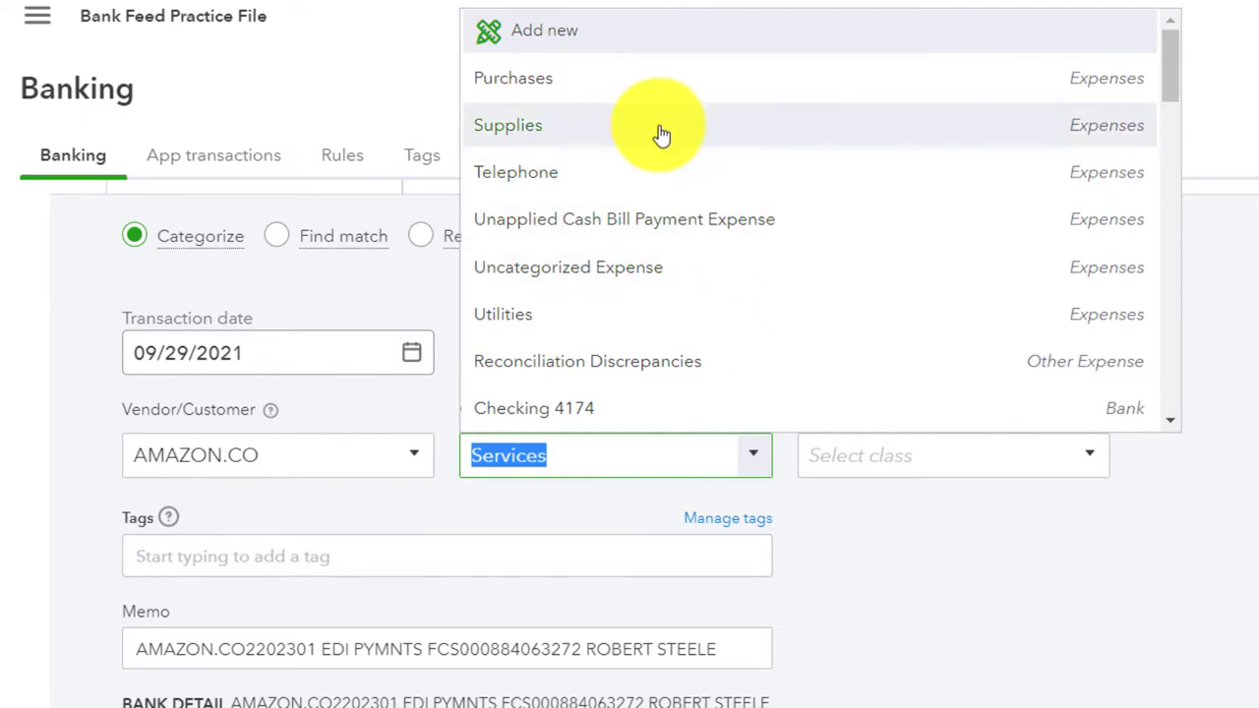
click(557, 40)
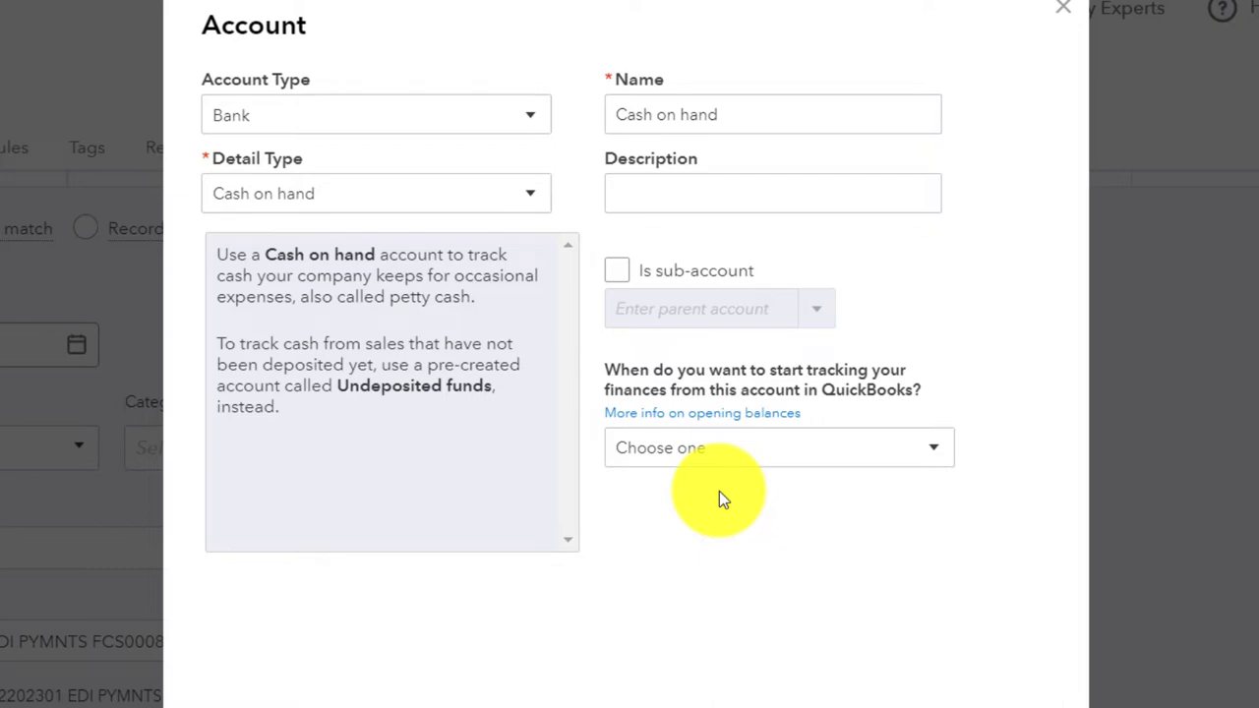
Set the new account's type to Income and its detail type to Service/Fee Income.
click(667, 196)
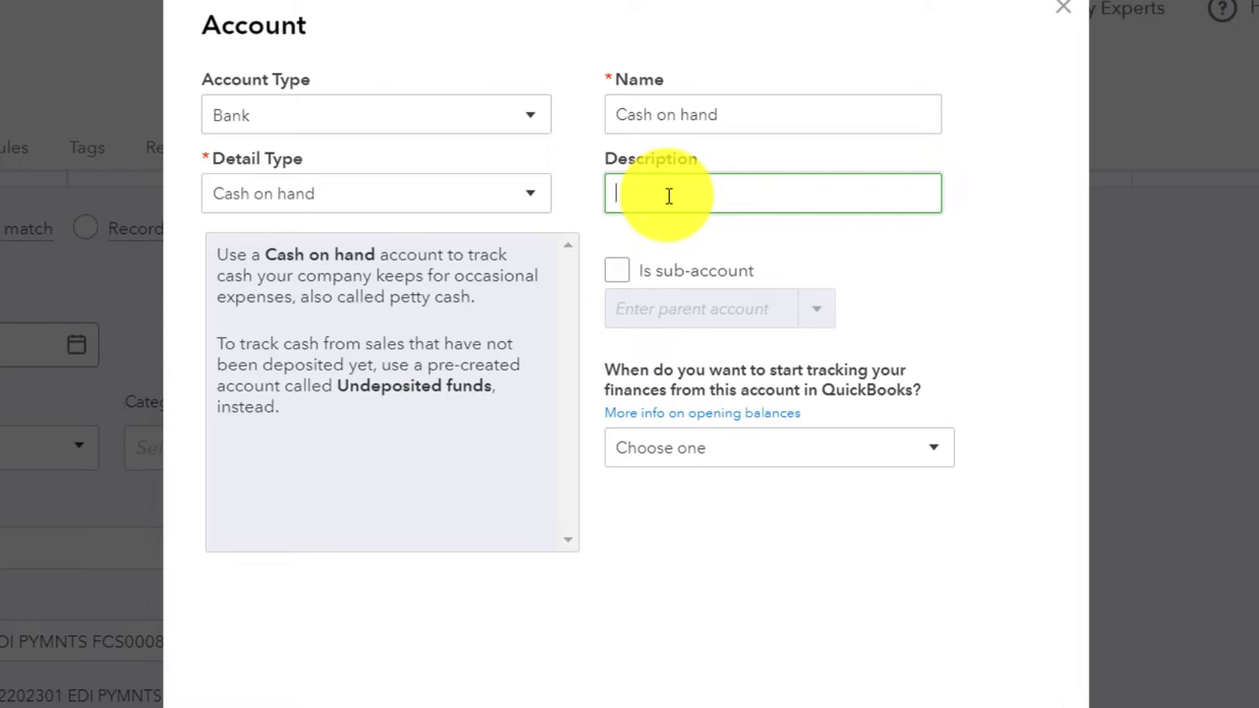
click(525, 129)
click(364, 531)
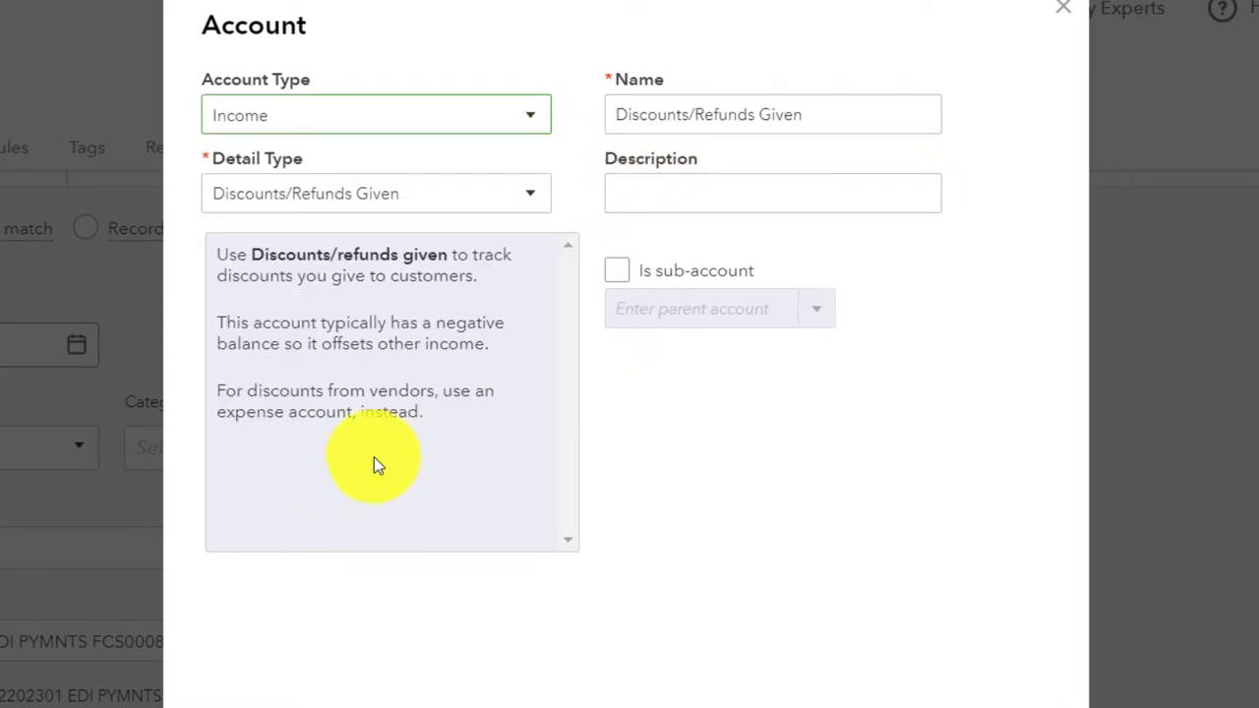
click(516, 202)
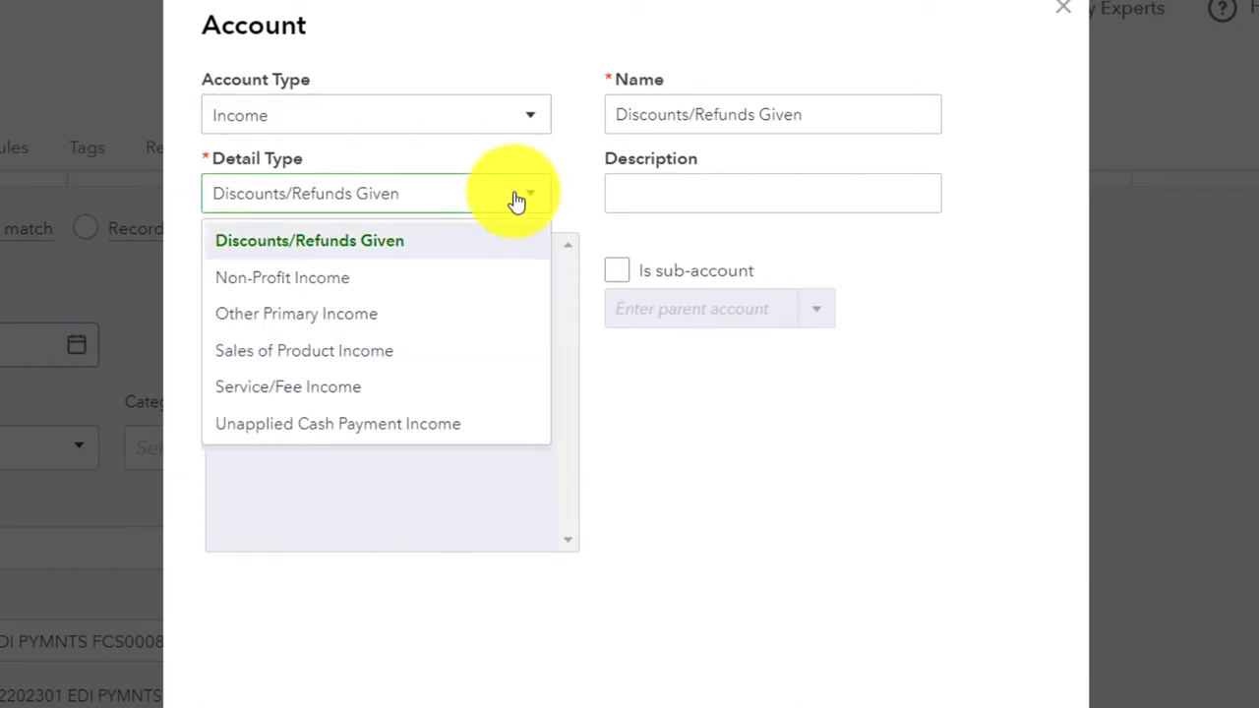
click(429, 387)
Name the new income account Amazon Revenue L1 and save it as the AMAZON.CO transaction's category.
triple_click(767, 109)
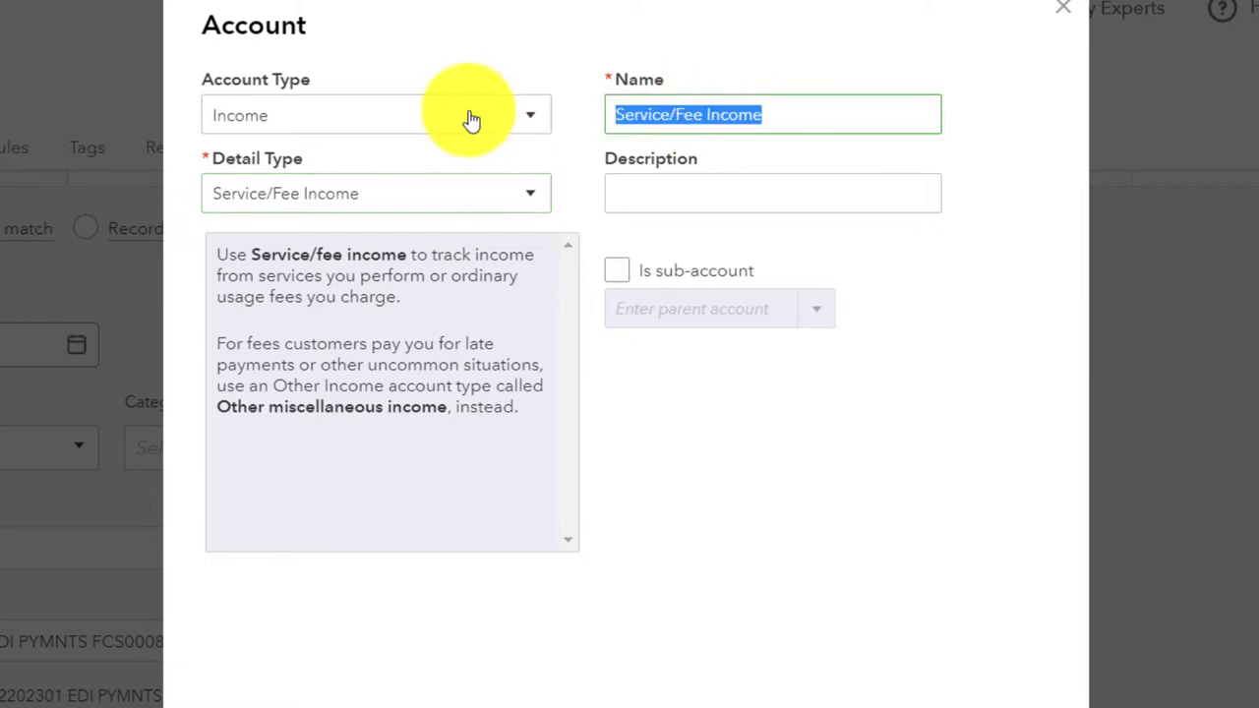
text(Amaz)
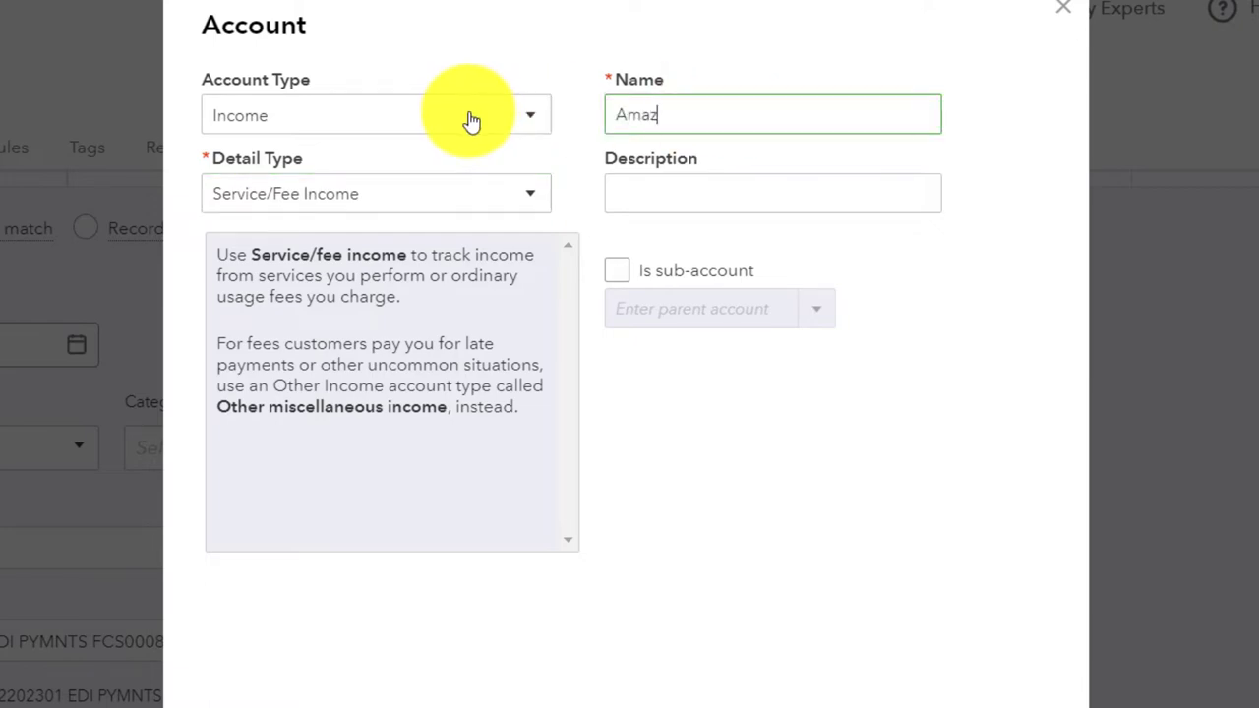
text(on Revenue)
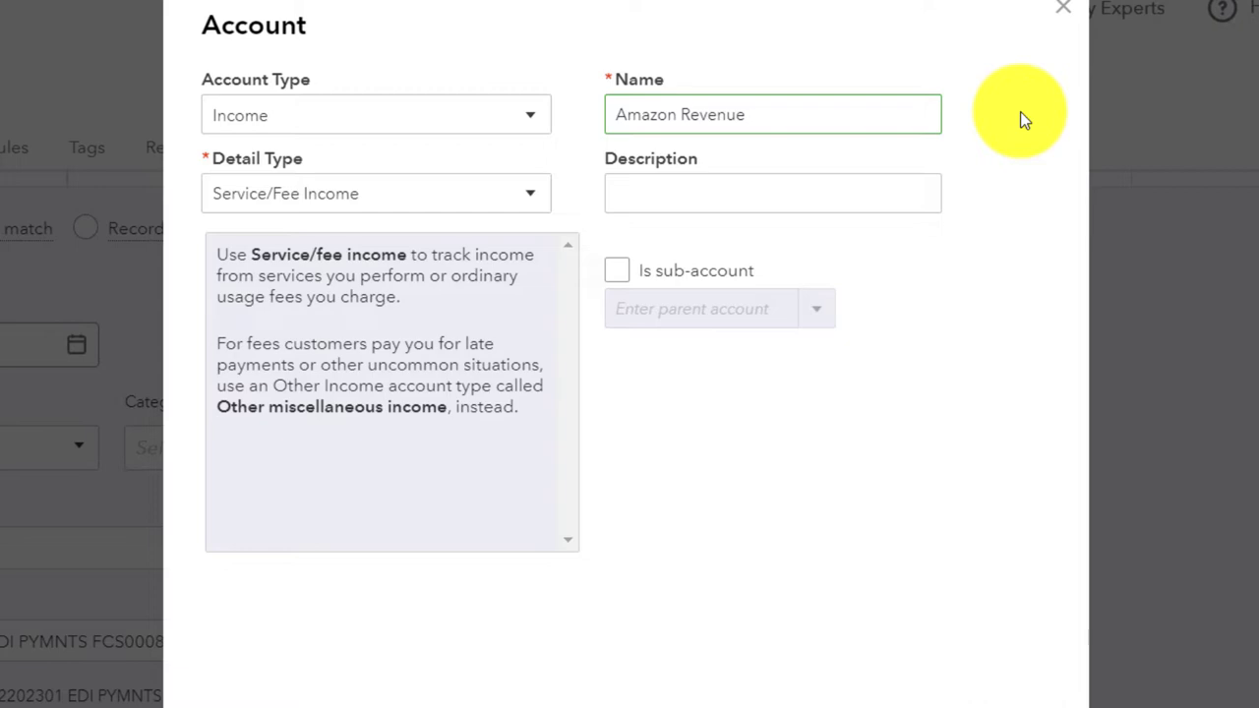
text(L1)
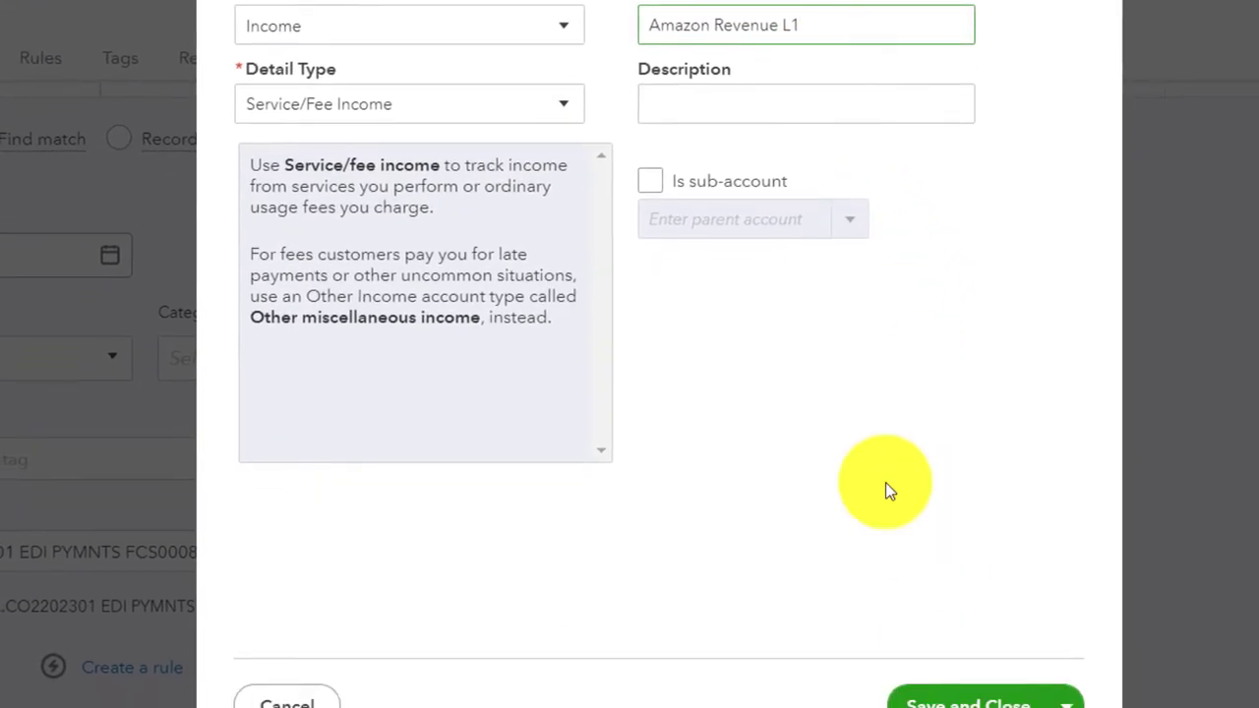
click(944, 702)
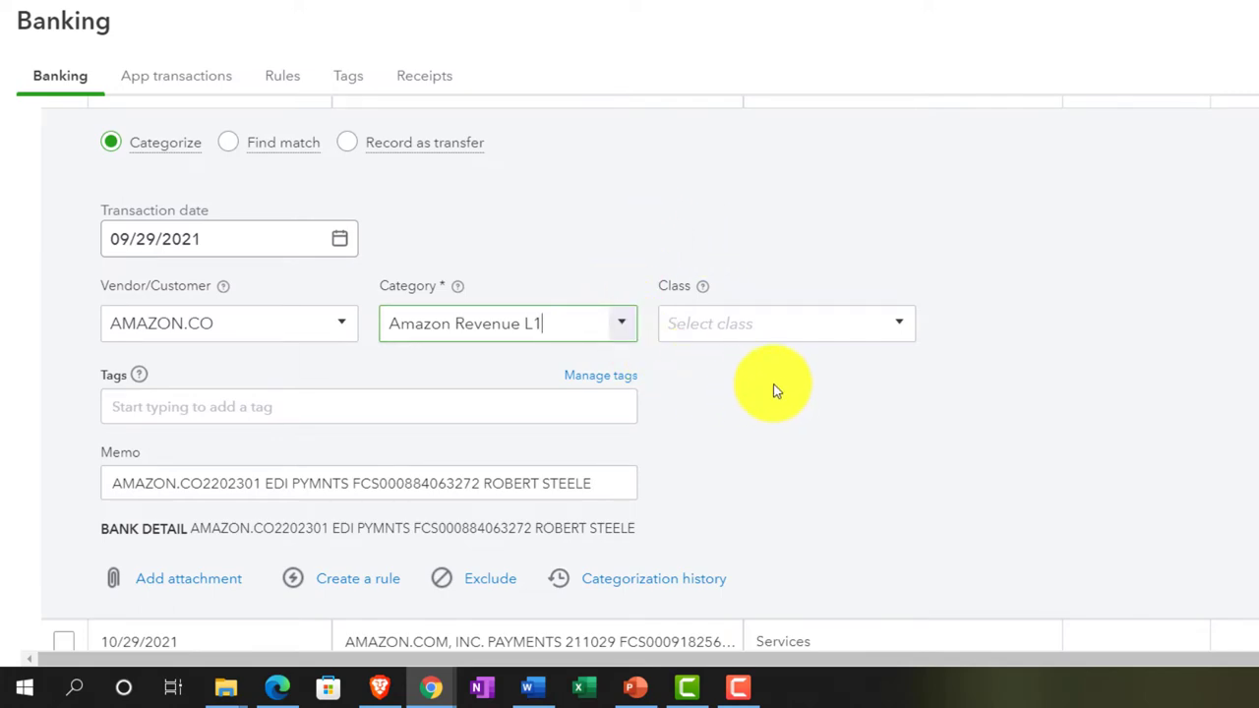
Create a class named L1 for the 09/29/2021 AMAZON.CO transaction and add the transaction to the books.
click(901, 334)
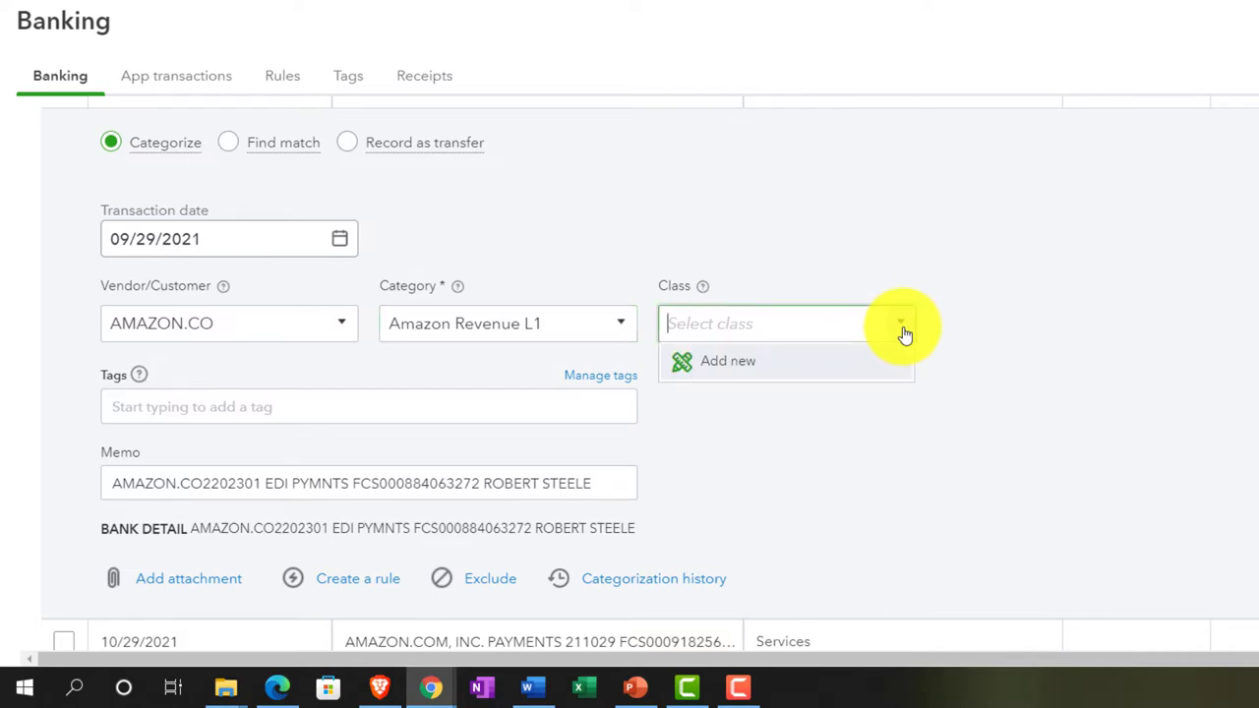
click(793, 374)
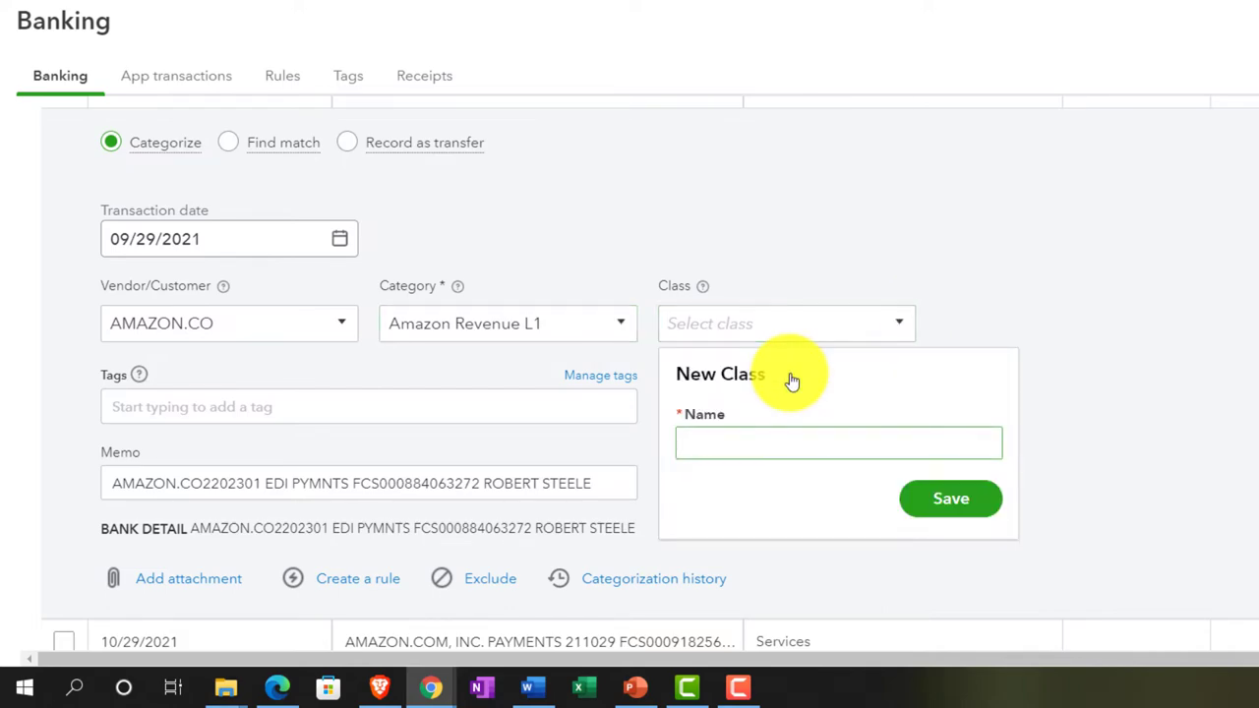
text(L1)
click(942, 502)
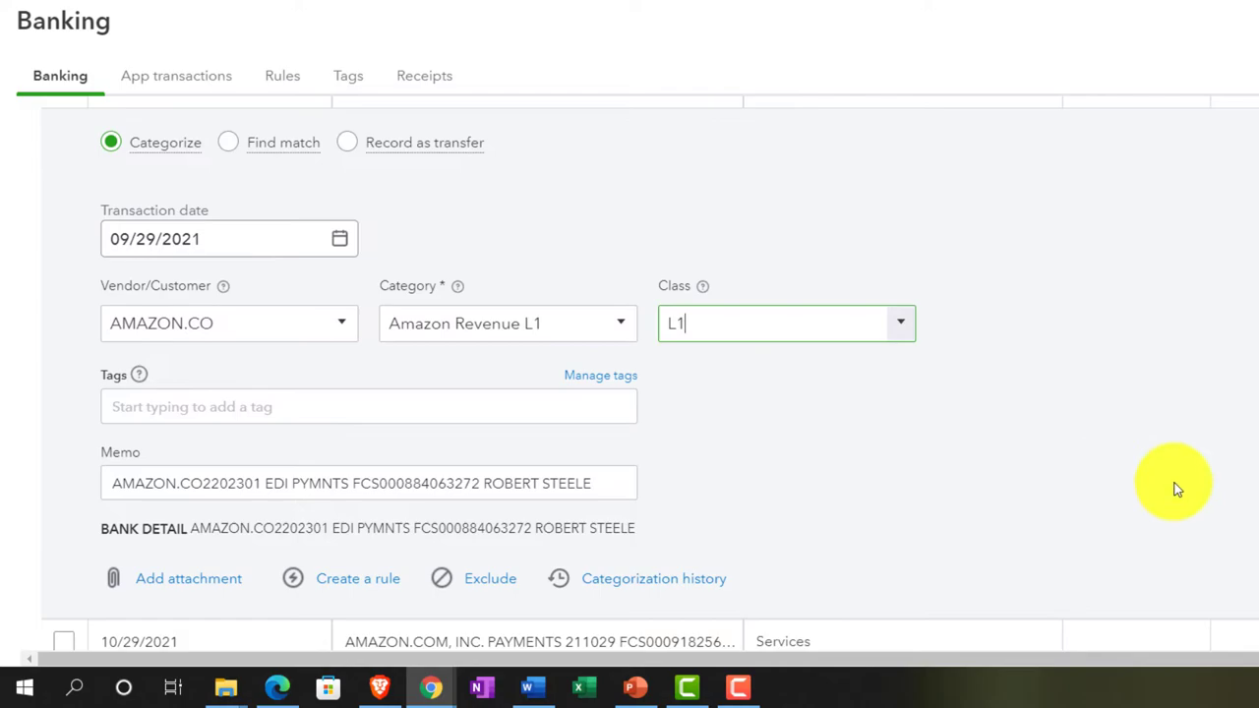
click(1121, 576)
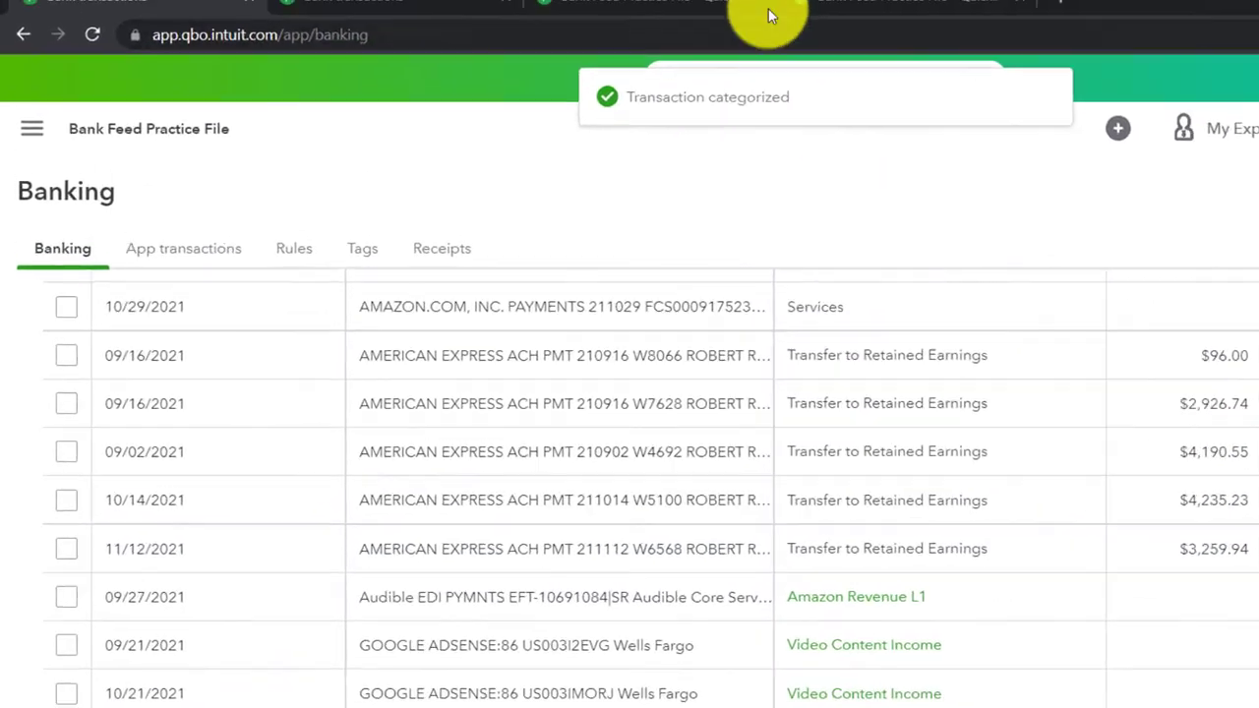
Rerun the 2021 Profit and Loss report and examine its income section for the Amazon Revenue L1 account.
click(1030, 22)
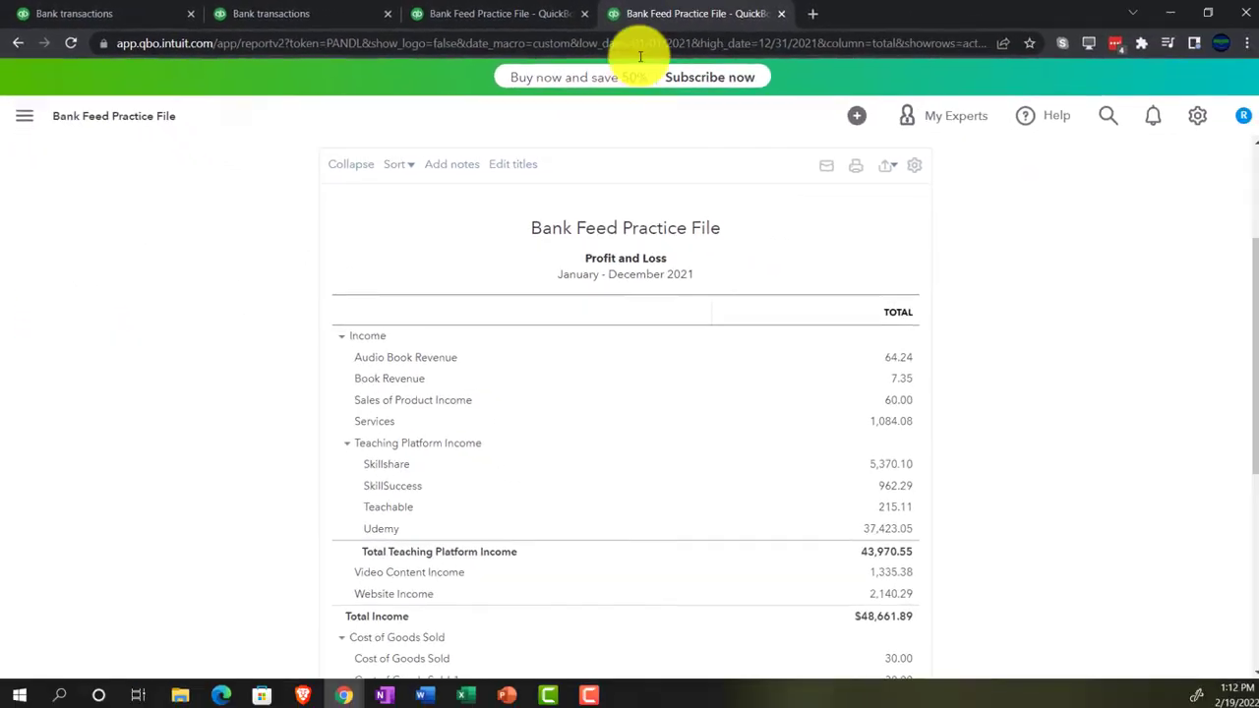
scroll(305, 415, up, 2)
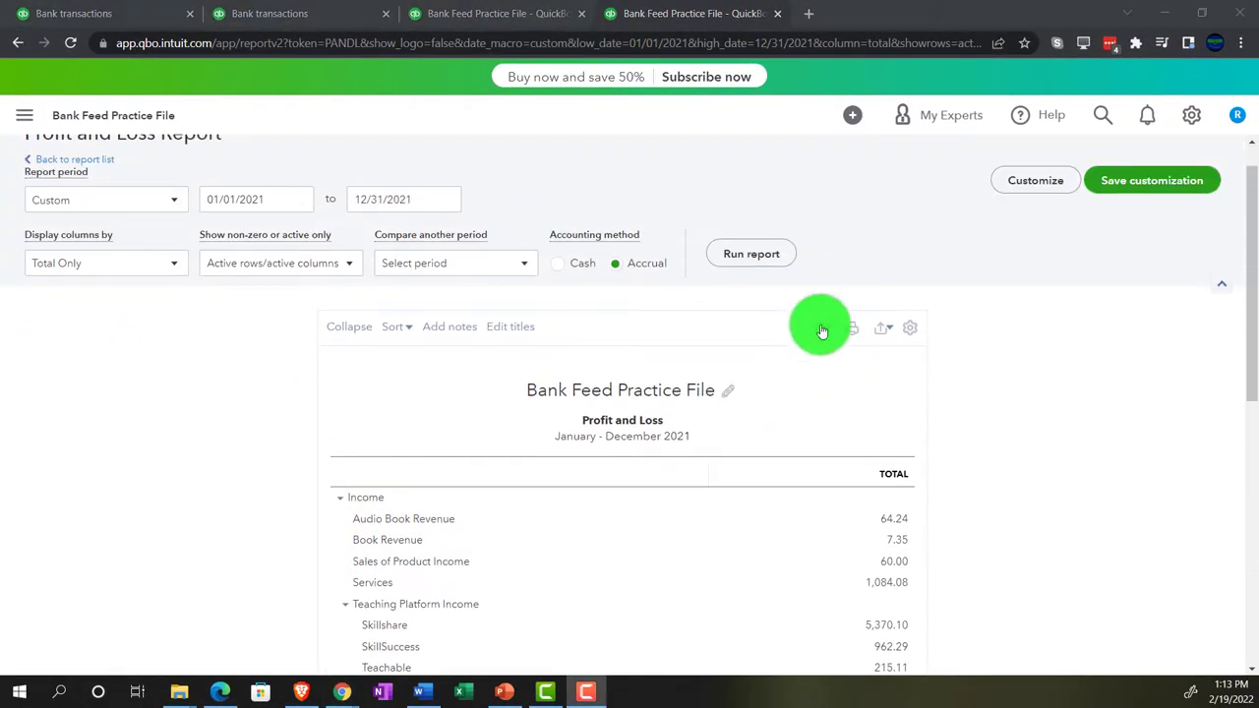
click(751, 254)
key(ctrl+plus)
key(ctrl+plus)
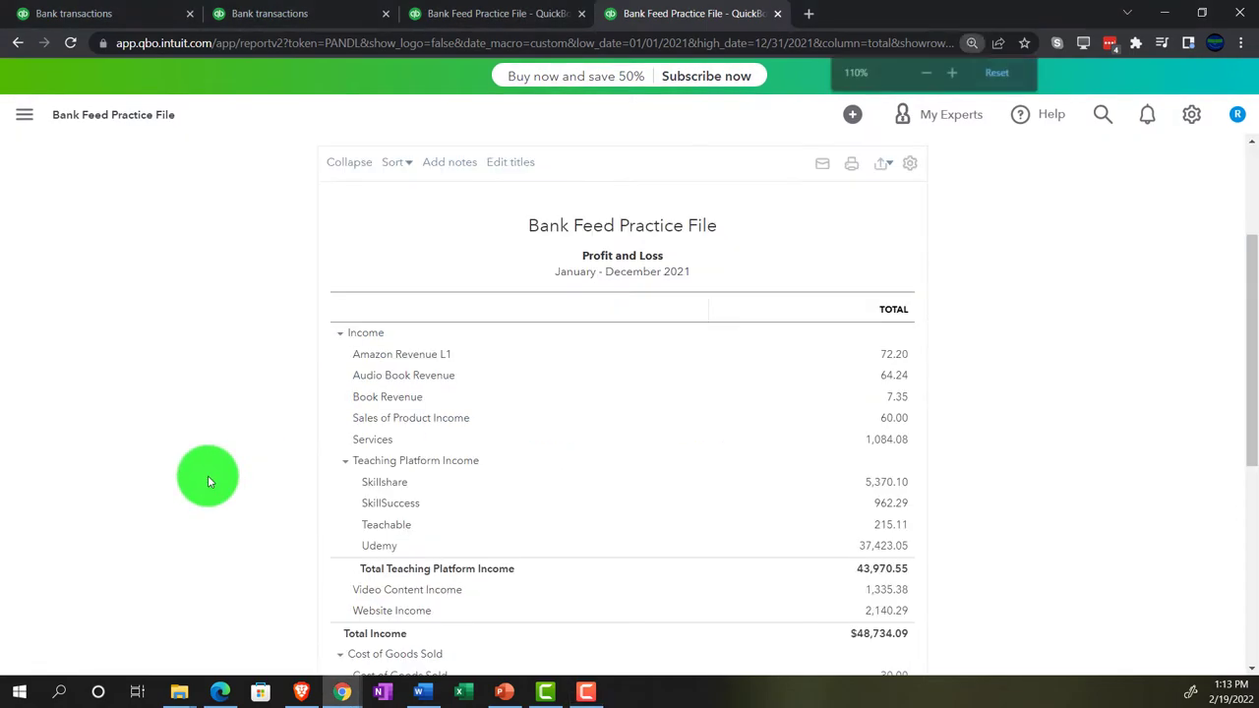
key(ctrl+plus)
scroll(208, 481, down, 1)
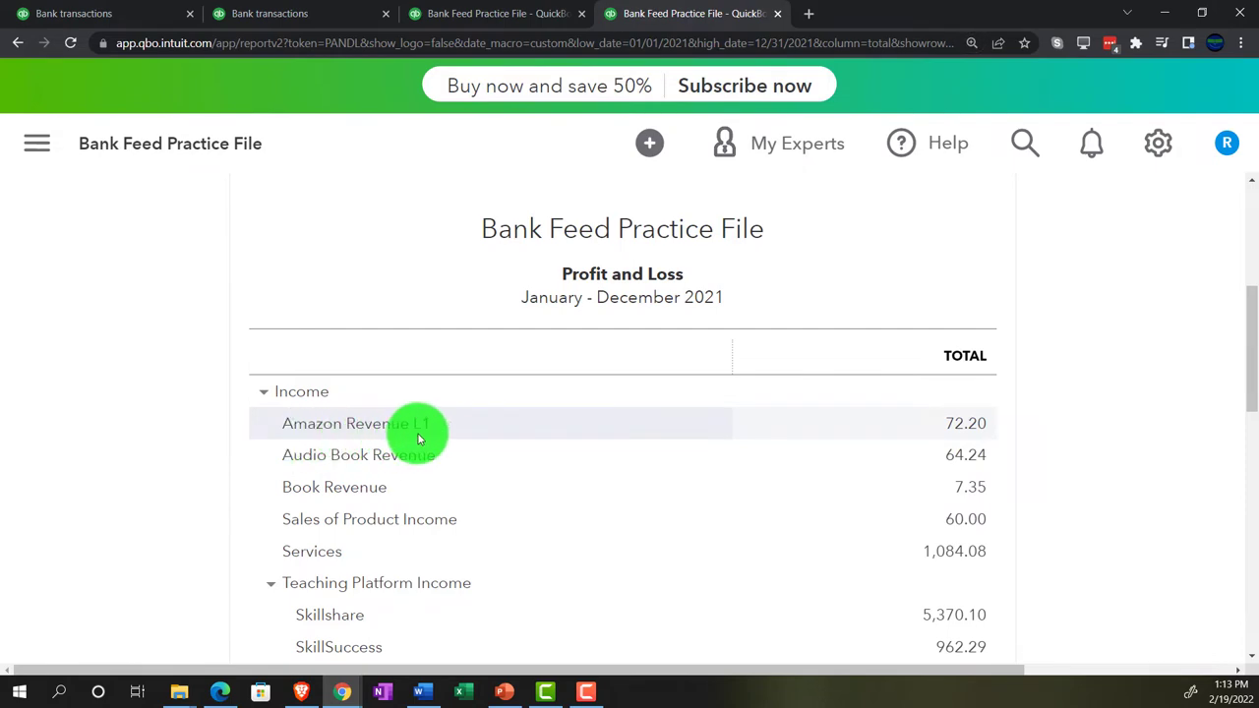
Duplicate the Profit and Loss browser tab and open the Profit and Loss by Class report in the copy.
right_click(674, 20)
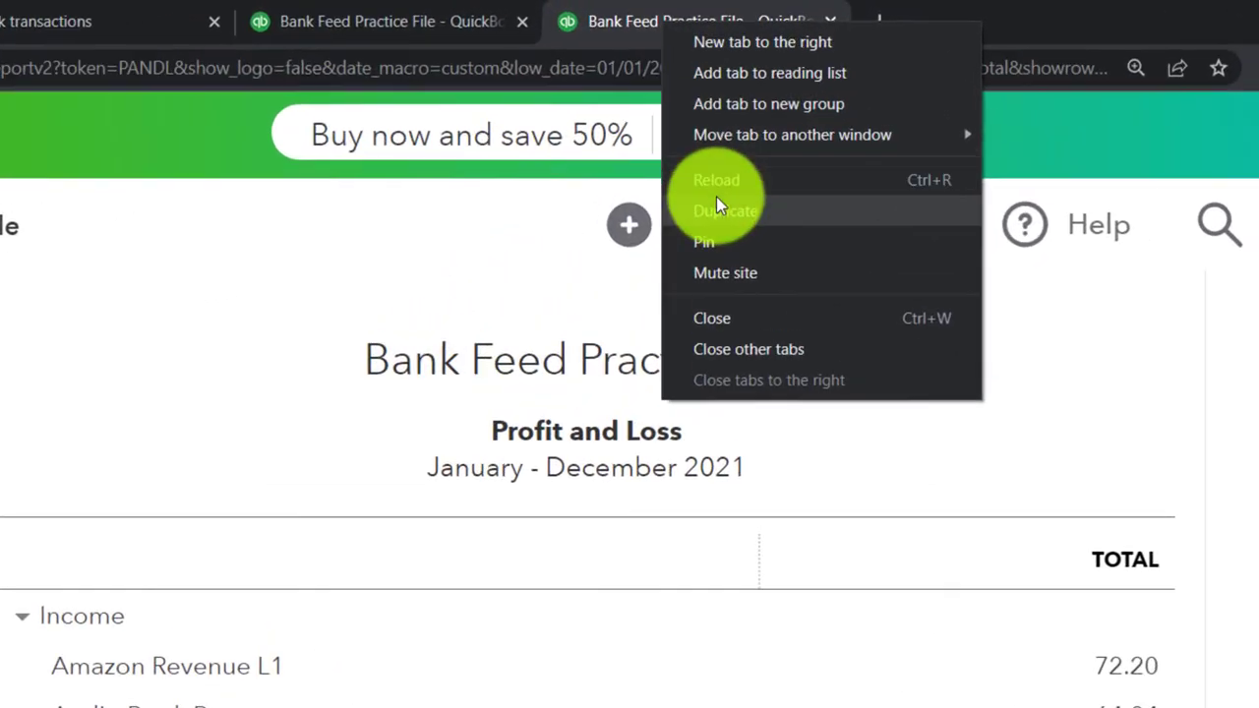
click(712, 143)
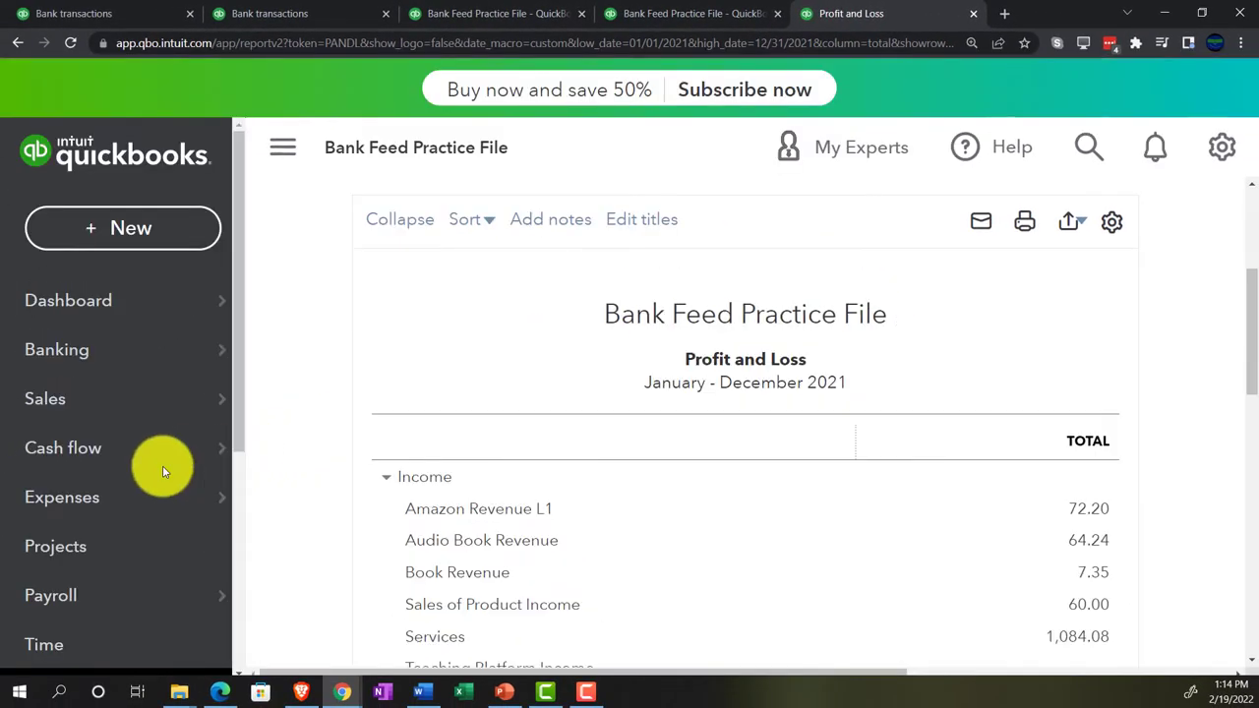
scroll(148, 468, down, 3)
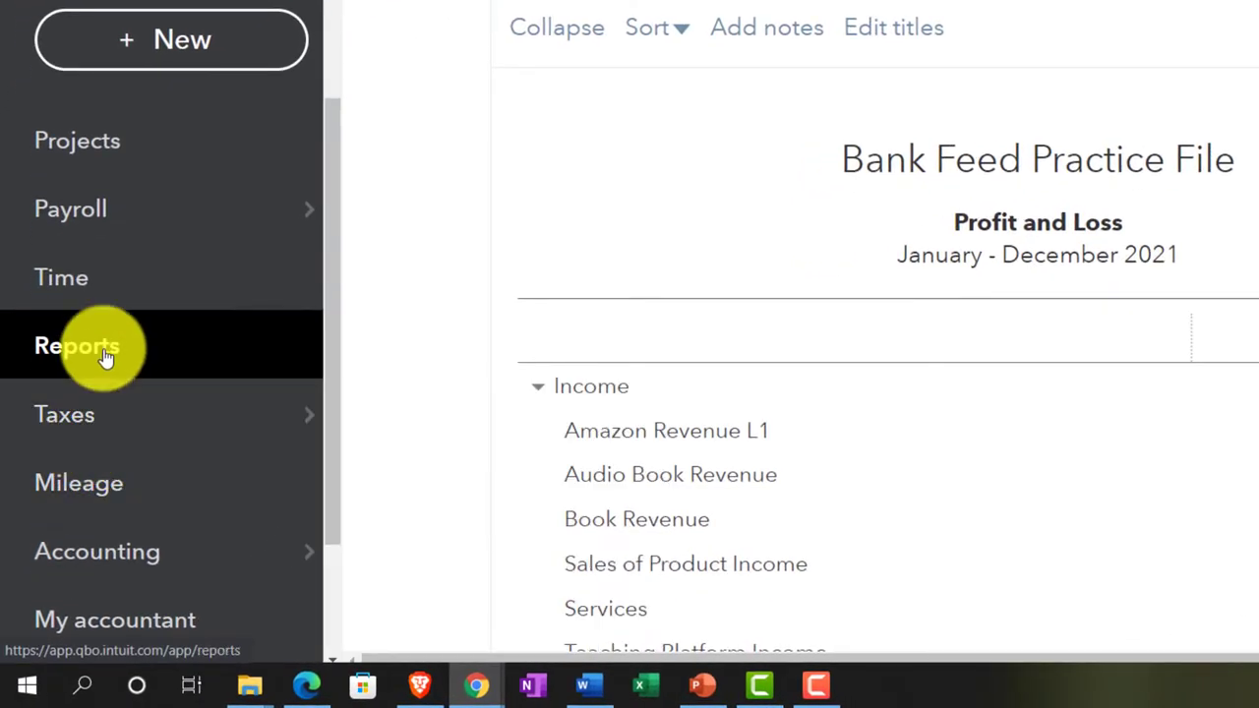
click(123, 341)
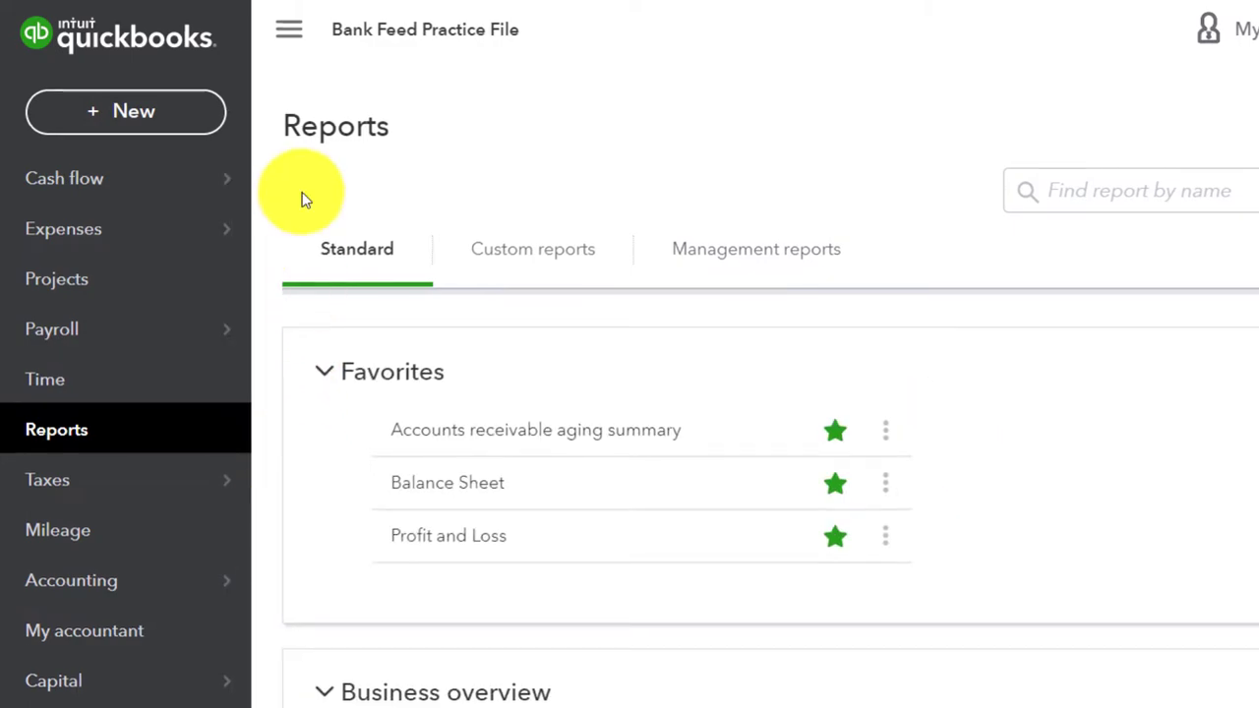
click(288, 30)
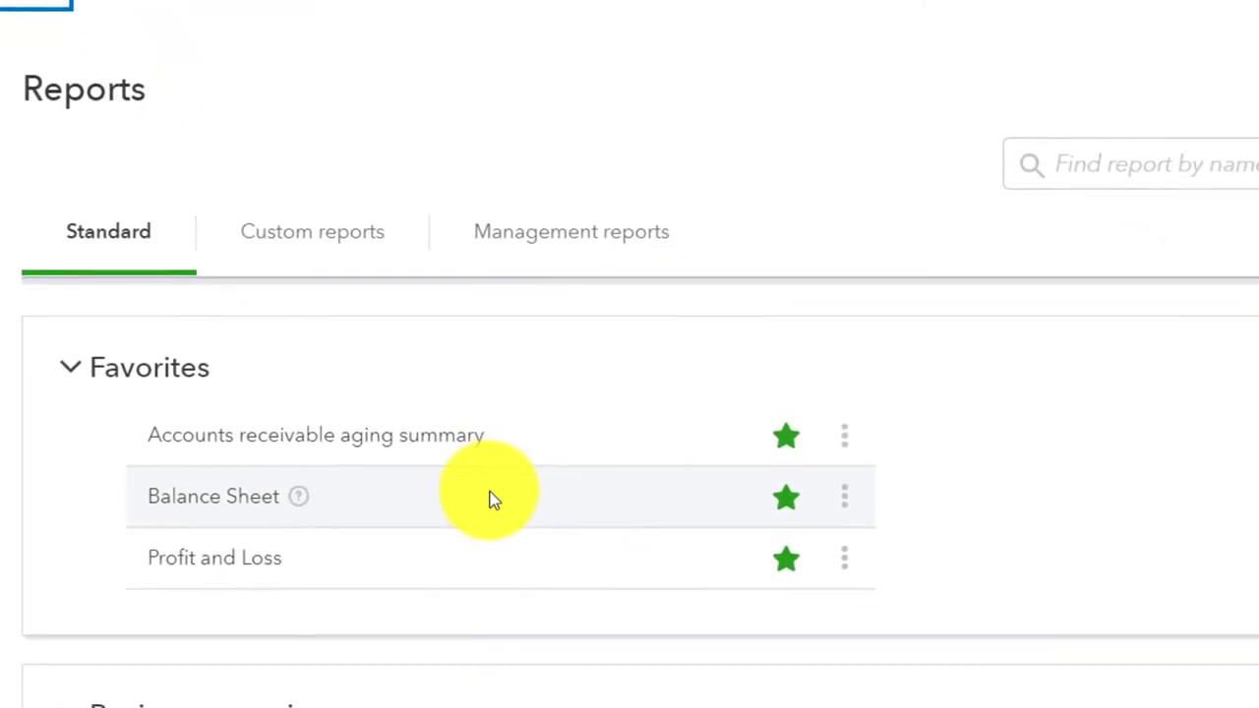
scroll(492, 500, down, 4)
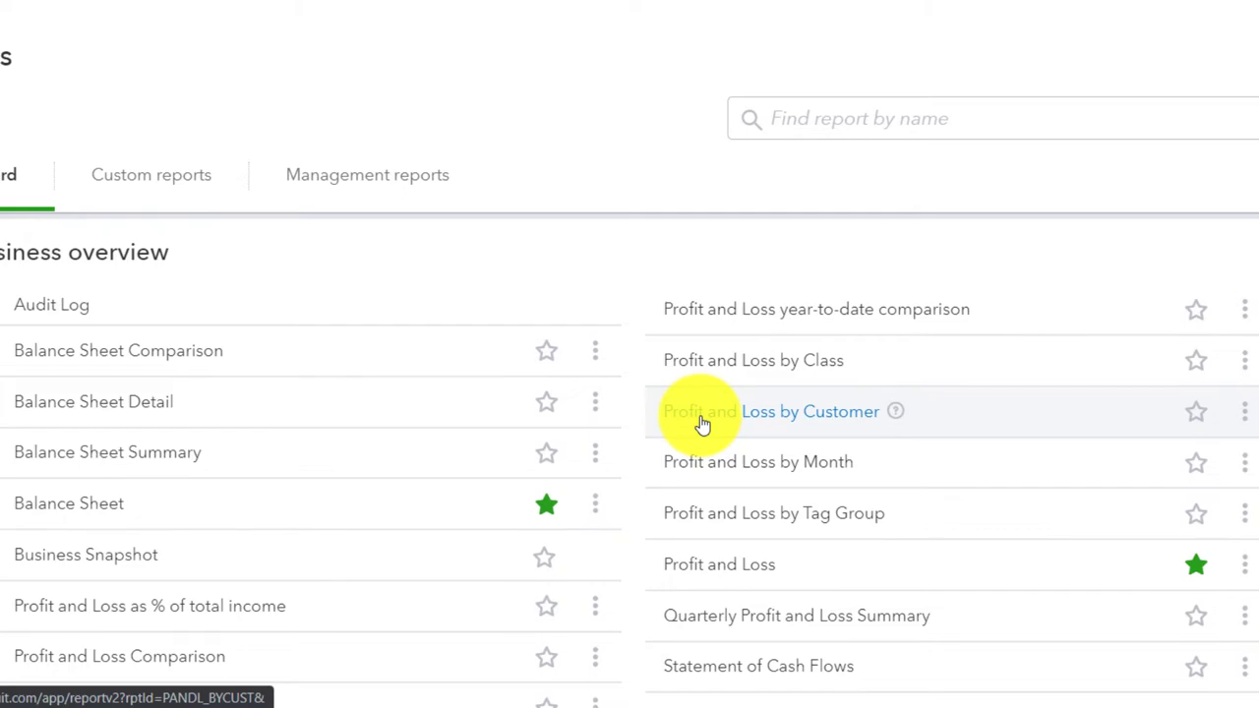
click(710, 366)
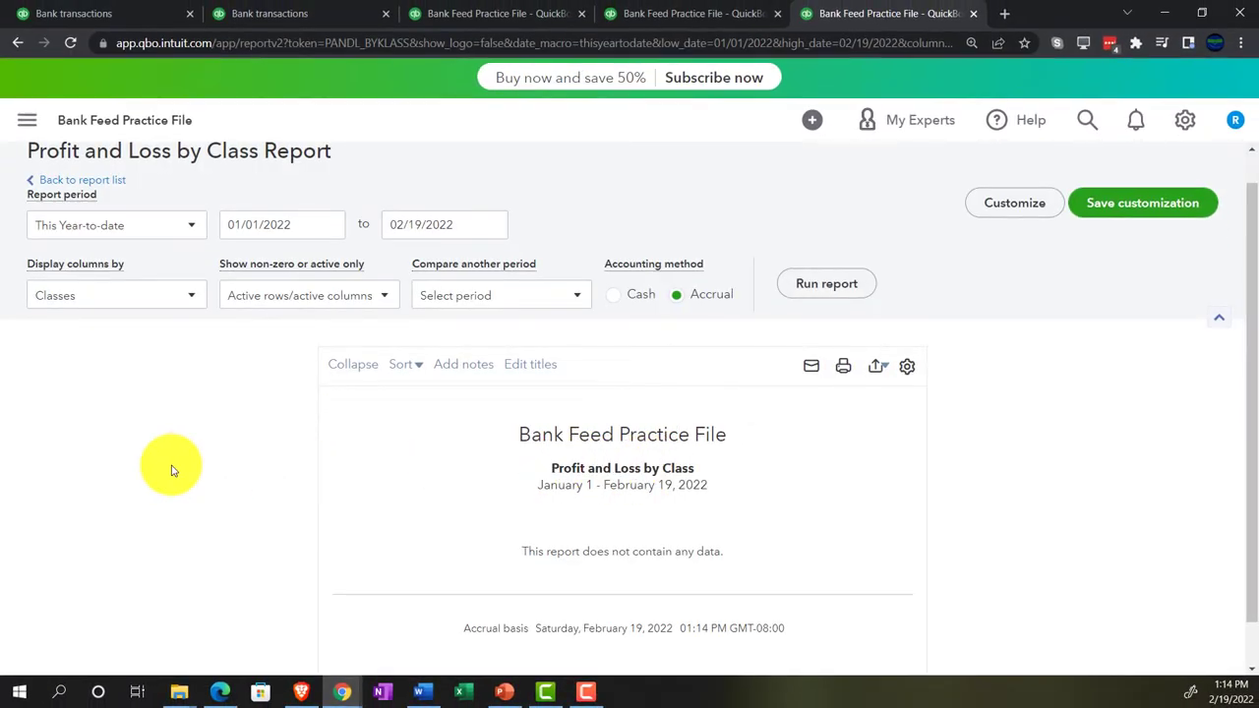
Run the Profit and Loss by Class report for 01/01/2021 to 12/31/2021 and enlarge its income section for reading.
click(299, 225)
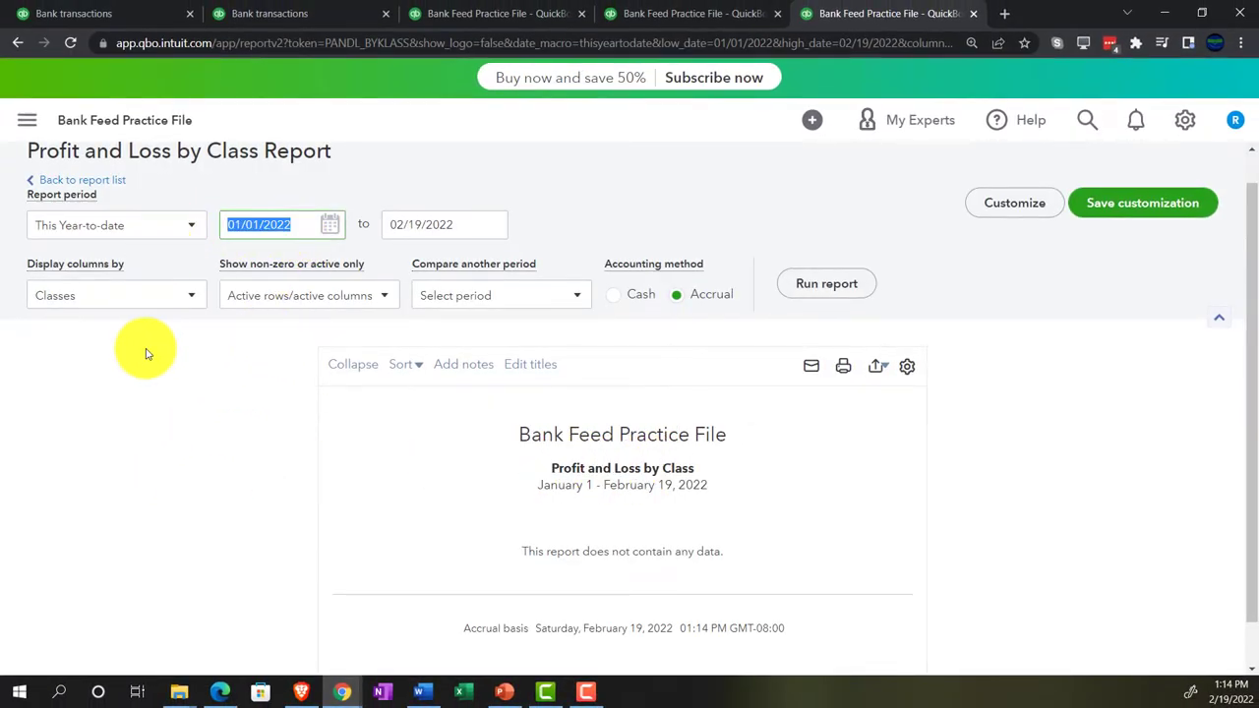
text(0)
text(121)
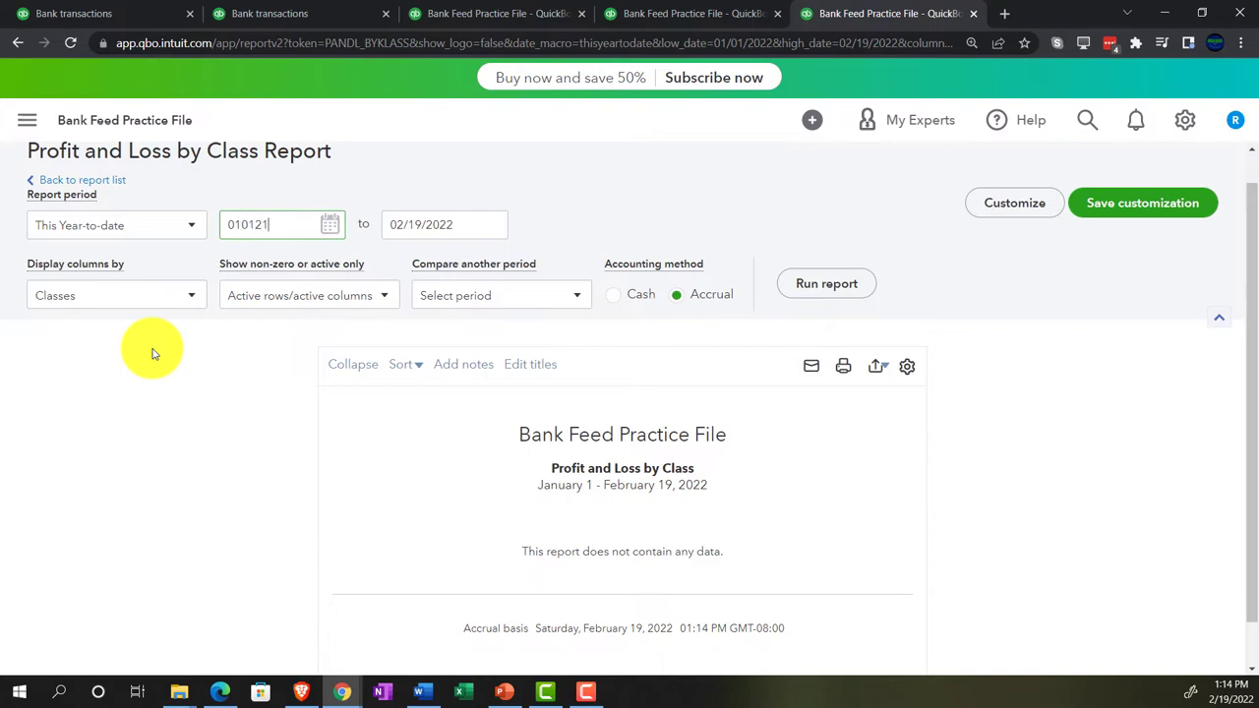
key(Tab)
text(123121)
key(Tab)
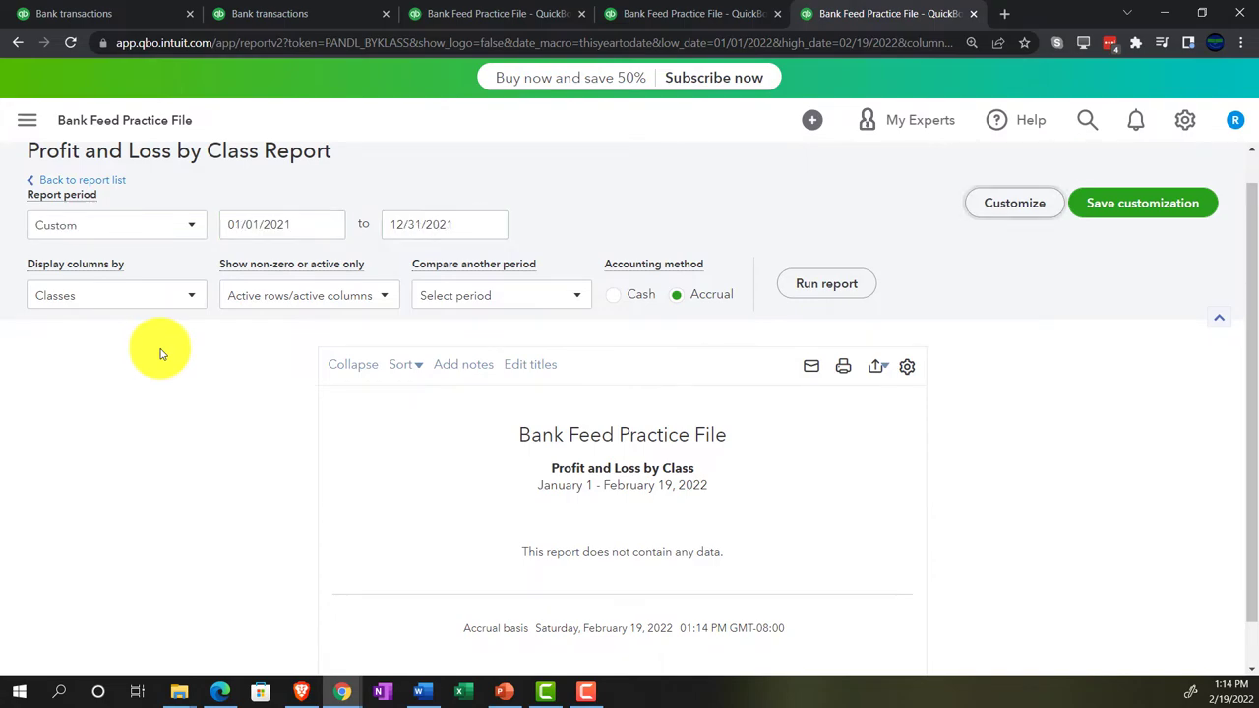
click(836, 284)
scroll(295, 456, down, 2)
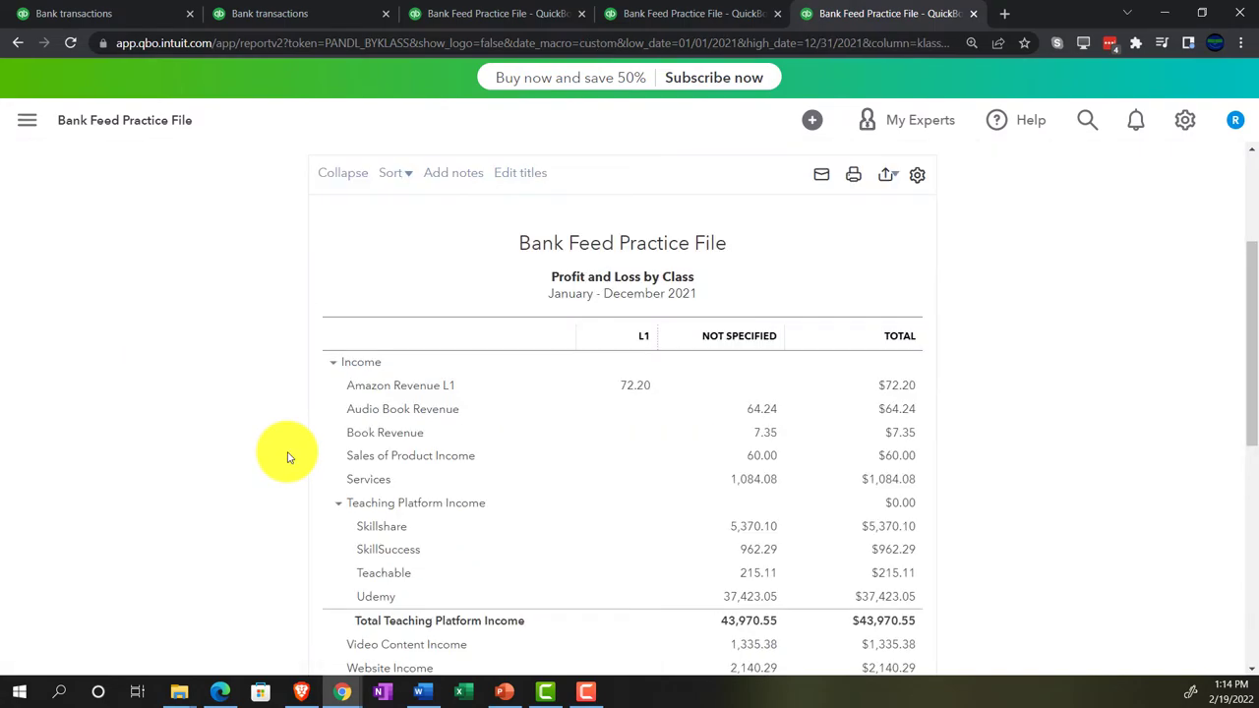
key(ctrl+plus)
key(ctrl+plus)
key(ctrl+plus)
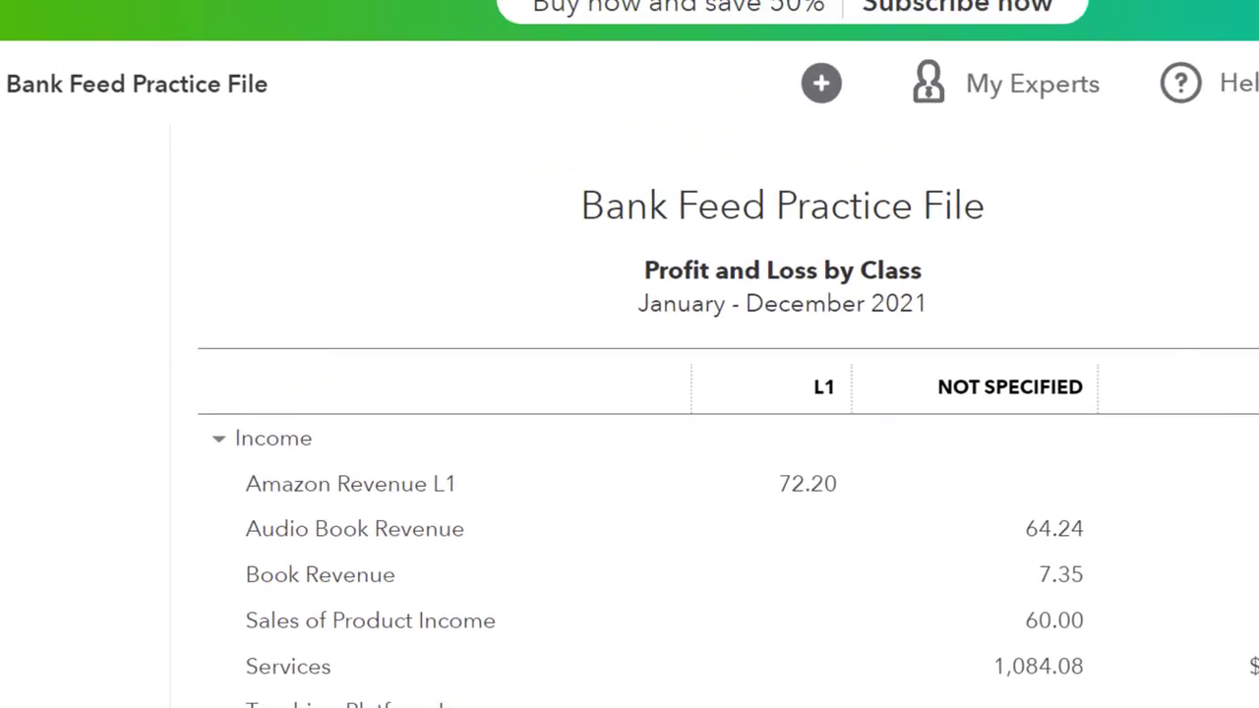
Return to the bank transactions awaiting review and expand the first 10/29/2021 AMAZON.COM, INC. payment.
click(233, 20)
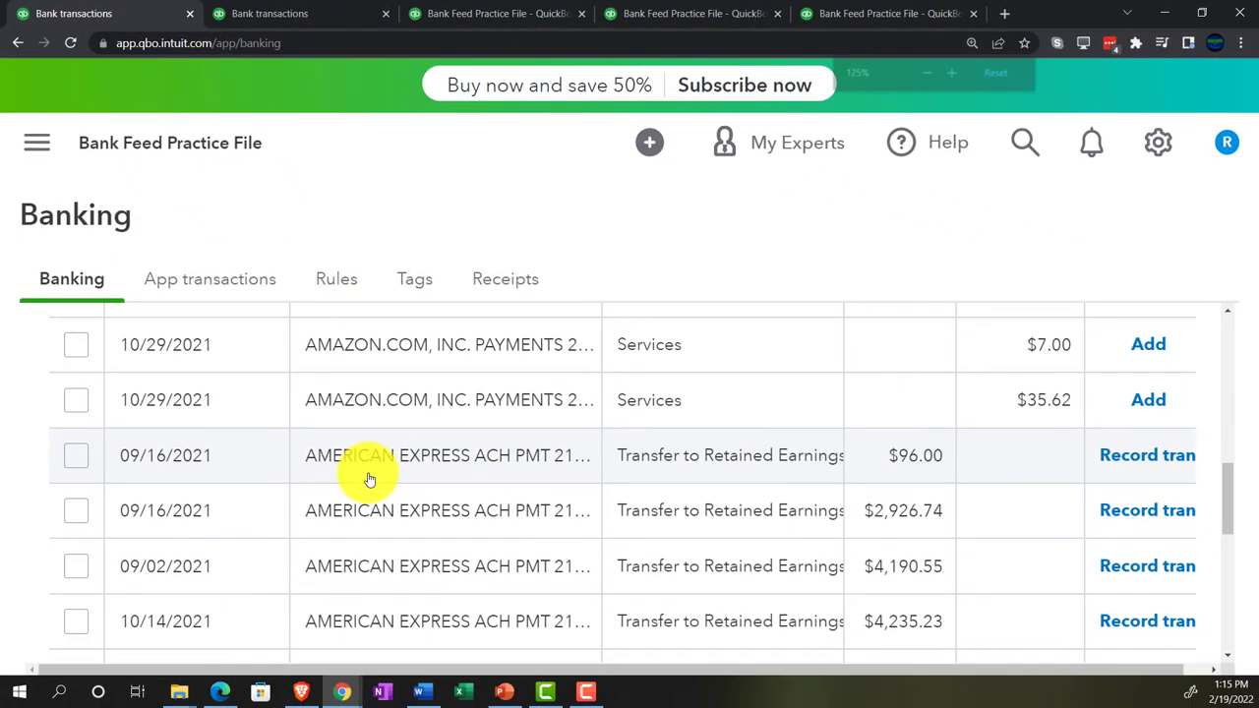
key(ctrl+minus)
key(ctrl+minus)
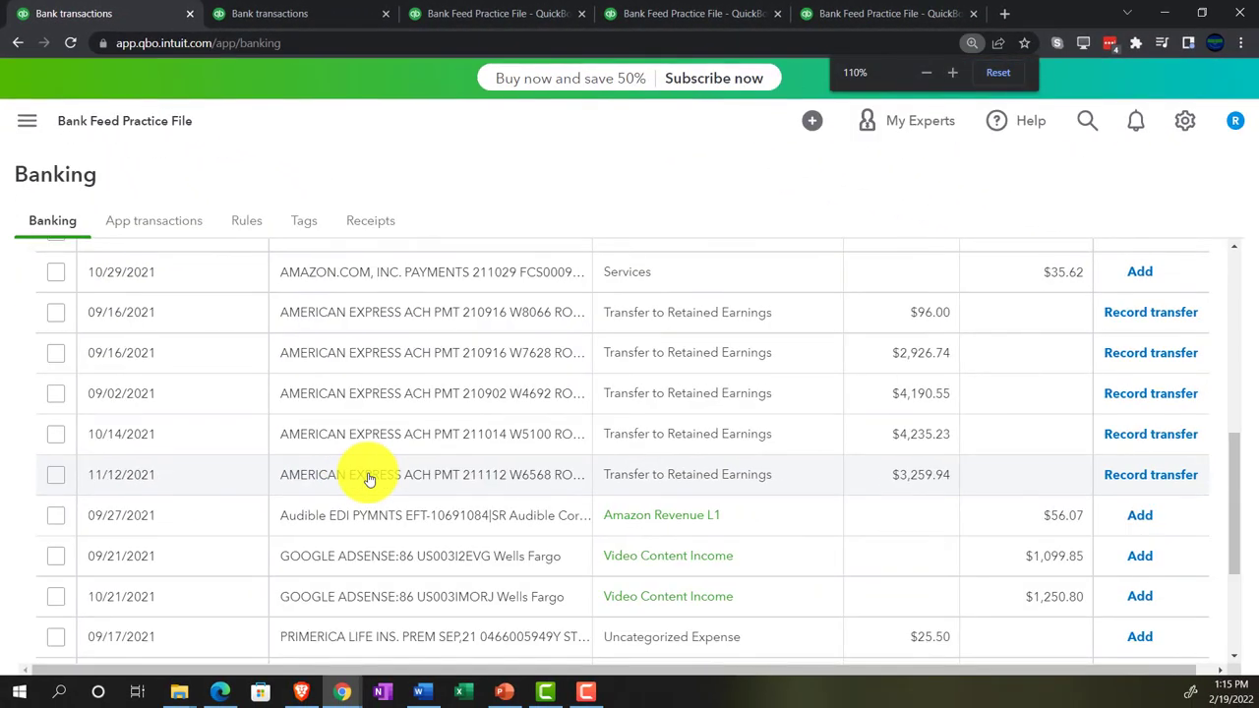
scroll(369, 479, up, 3)
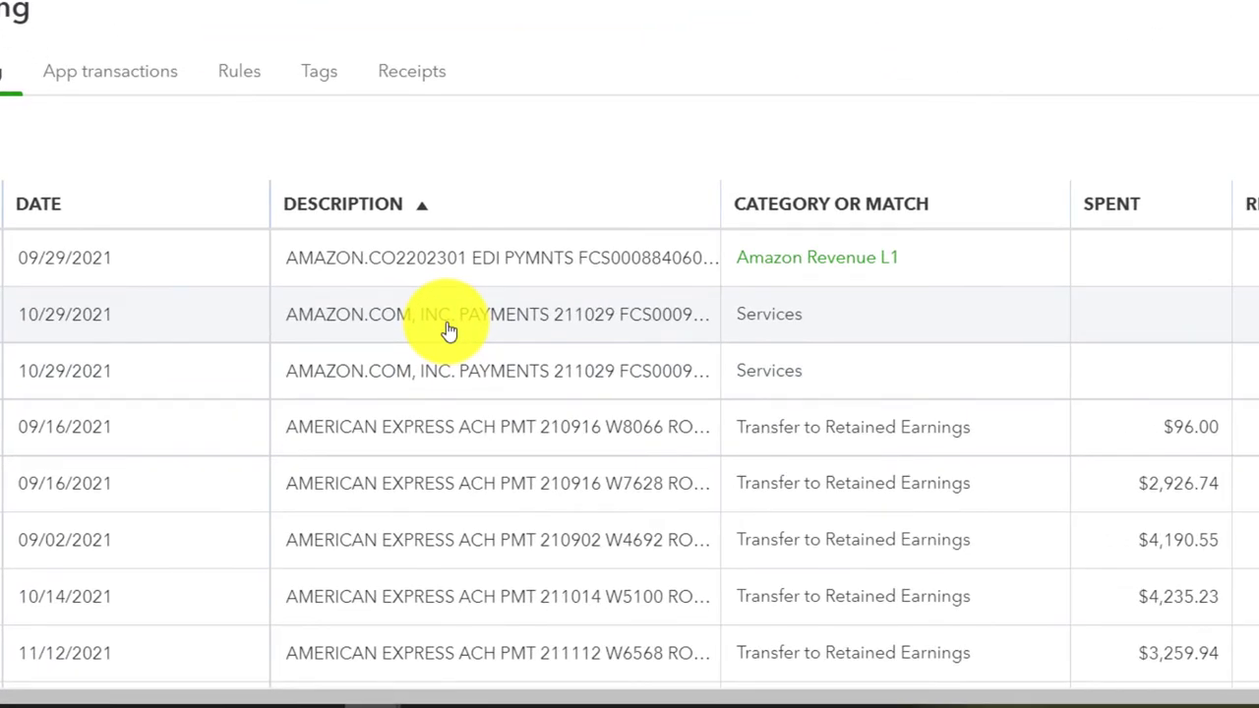
click(447, 330)
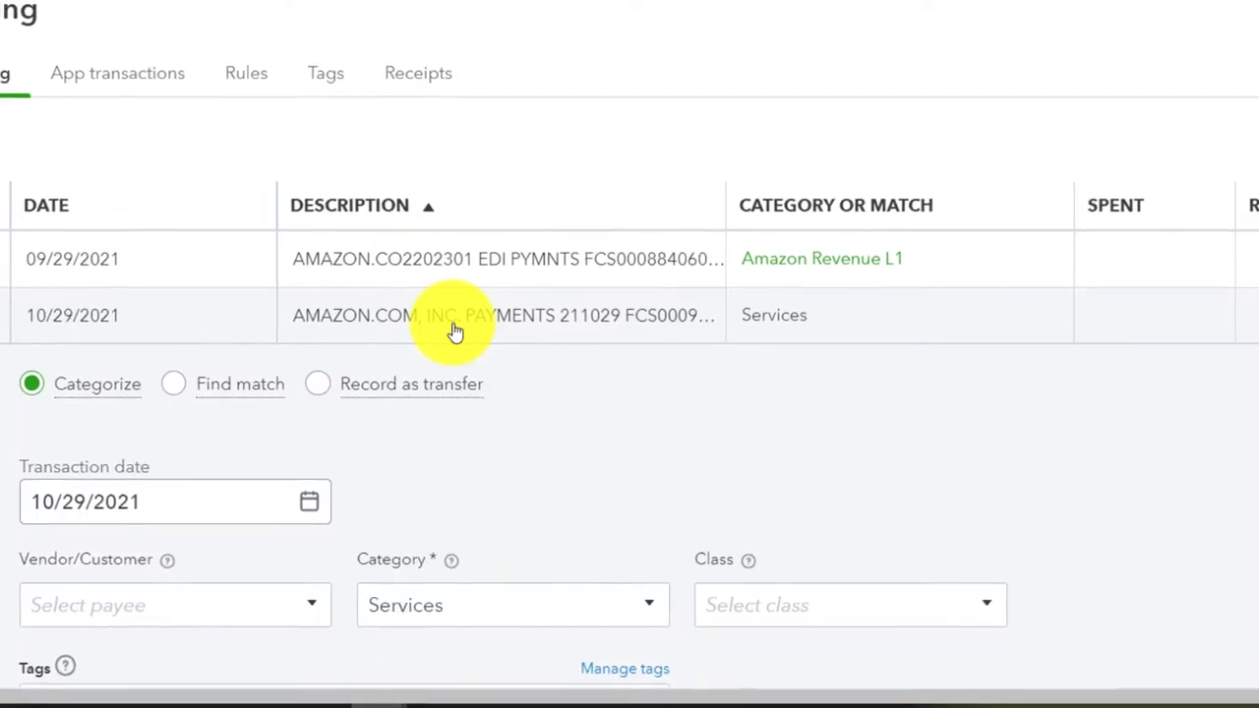
Assign the existing customer AMAZON.COM.CA as the payee of the 10/29/2021 AMAZON.COM, INC. transaction.
scroll(527, 341, down, 1)
scroll(527, 341, down, 1)
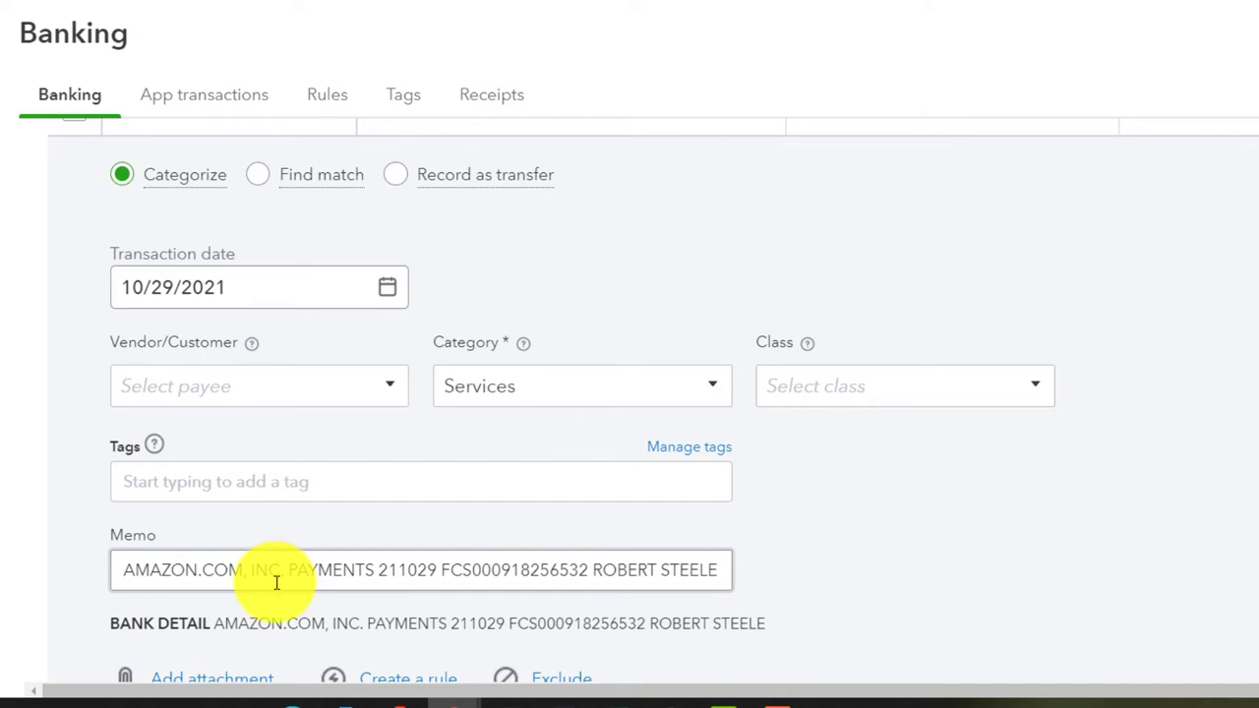
click(385, 393)
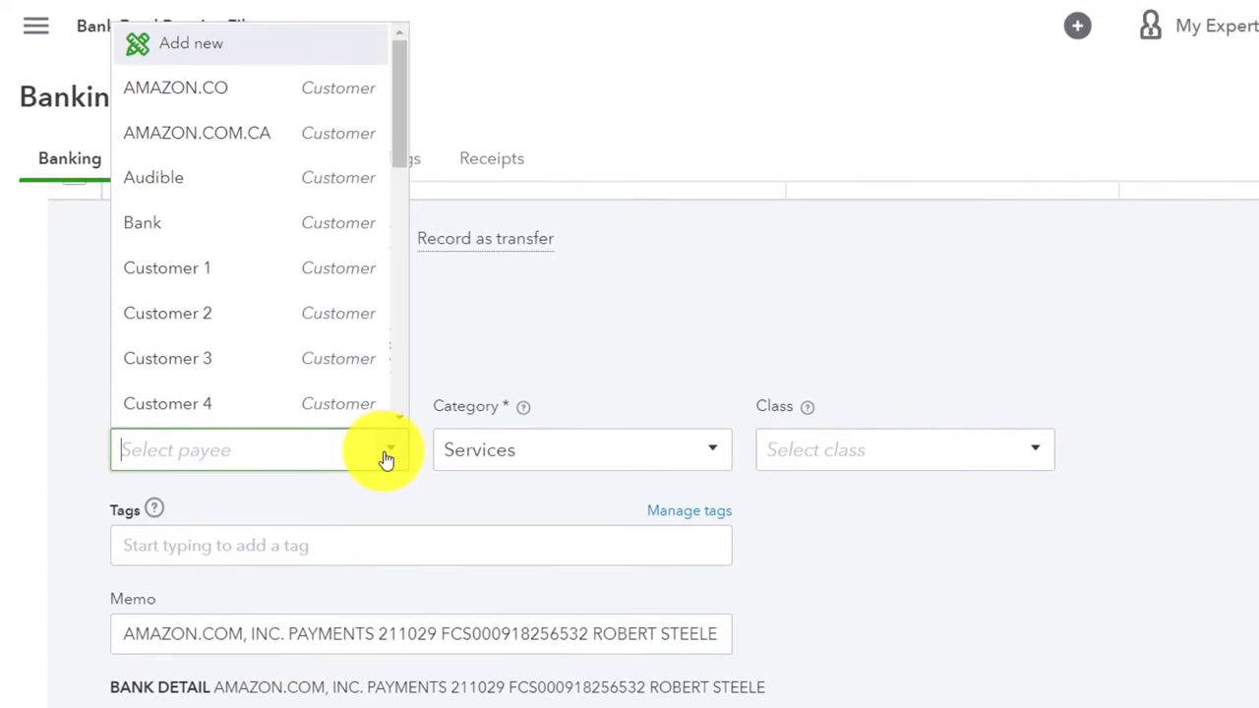
click(226, 148)
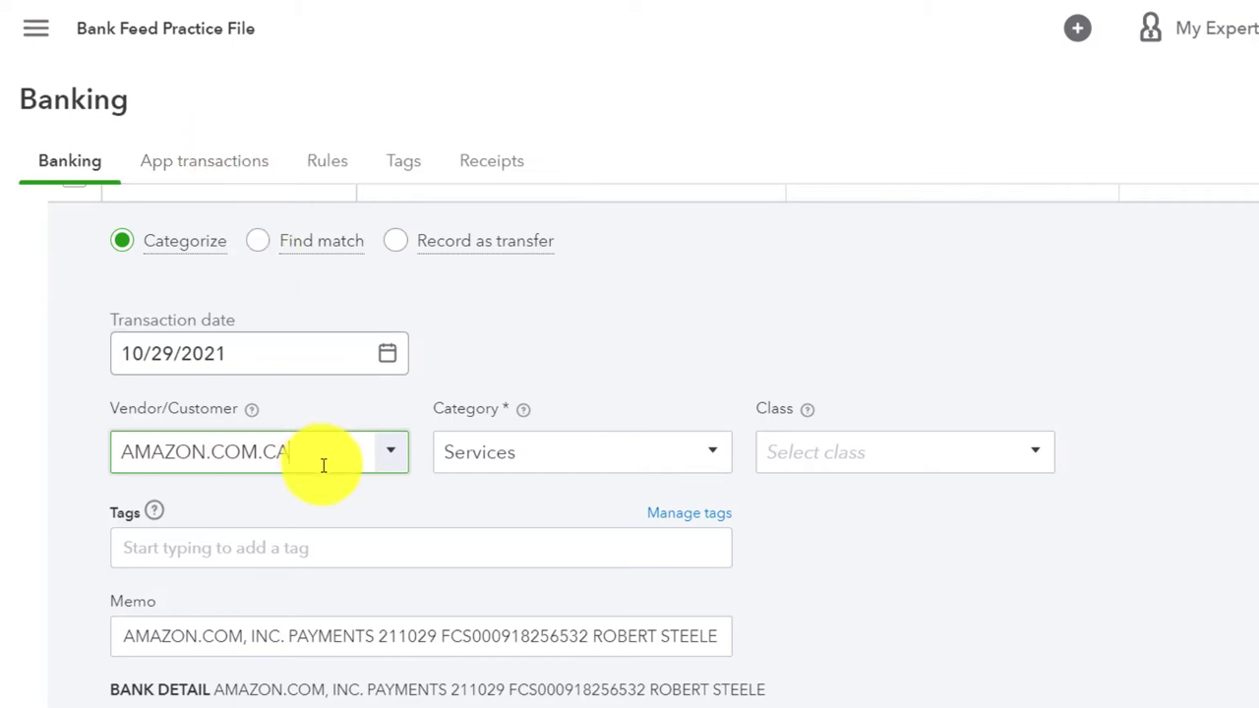
Replace the transaction's payee with a new customer named AMAZON.COM, INC, copying the name from the memo, and save the customer.
click(259, 612)
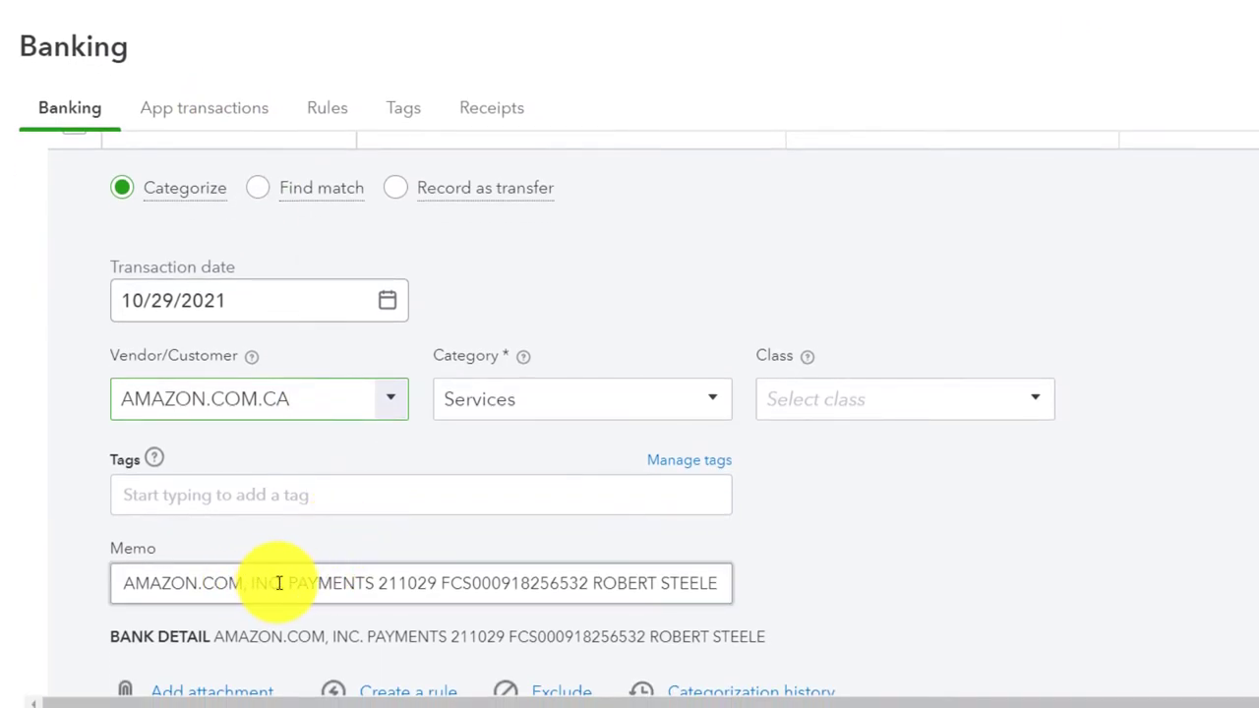
drag(281, 584, 128, 570)
key(ctrl+c)
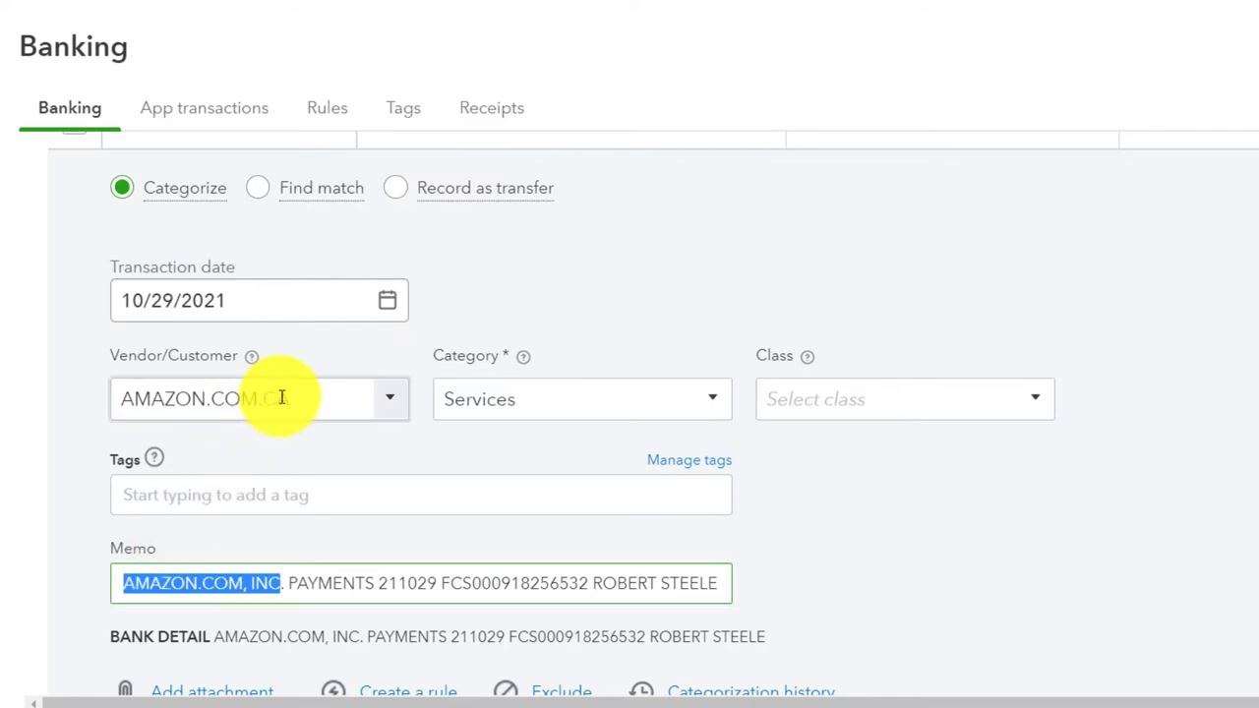
click(318, 393)
drag(318, 393, 25, 383)
key(ctrl+v)
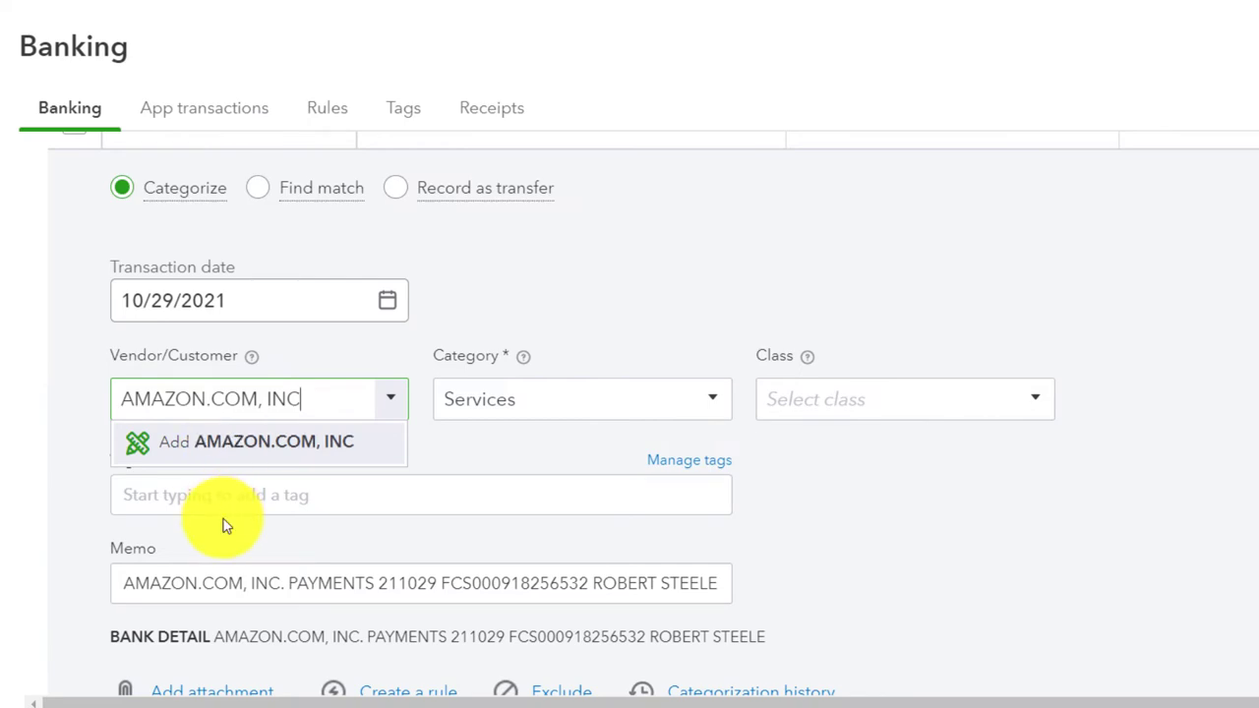
key(Escape)
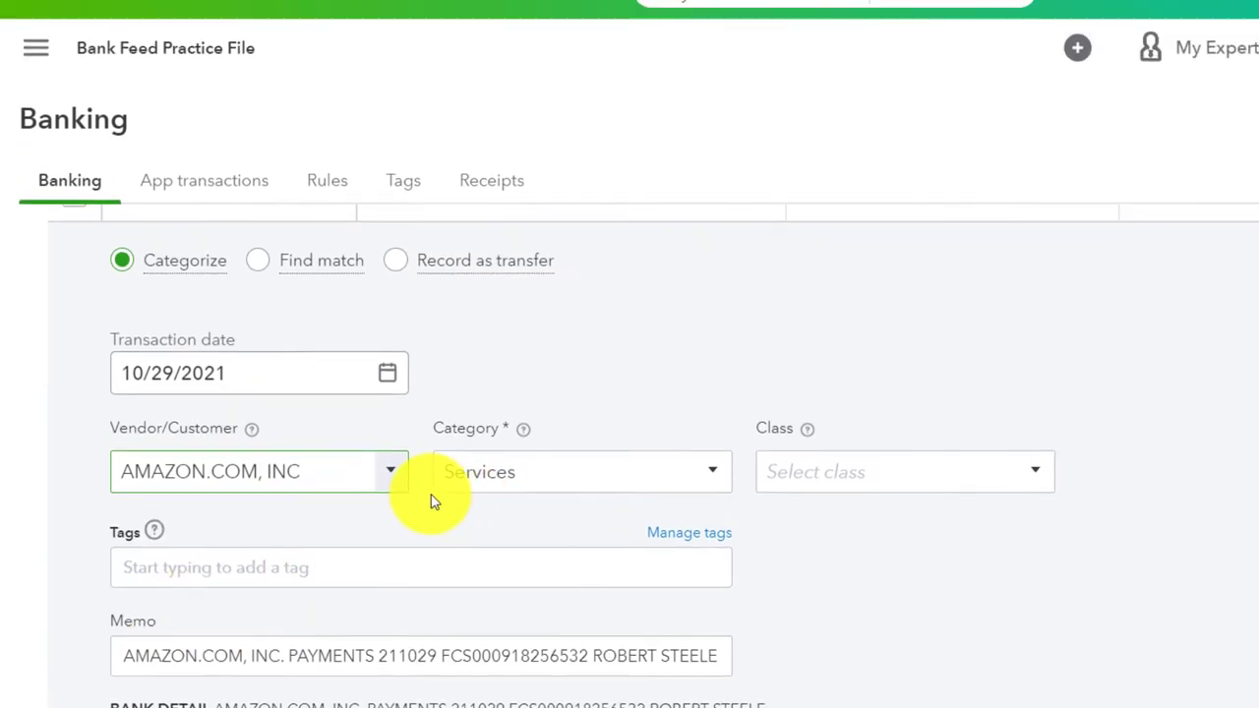
click(480, 415)
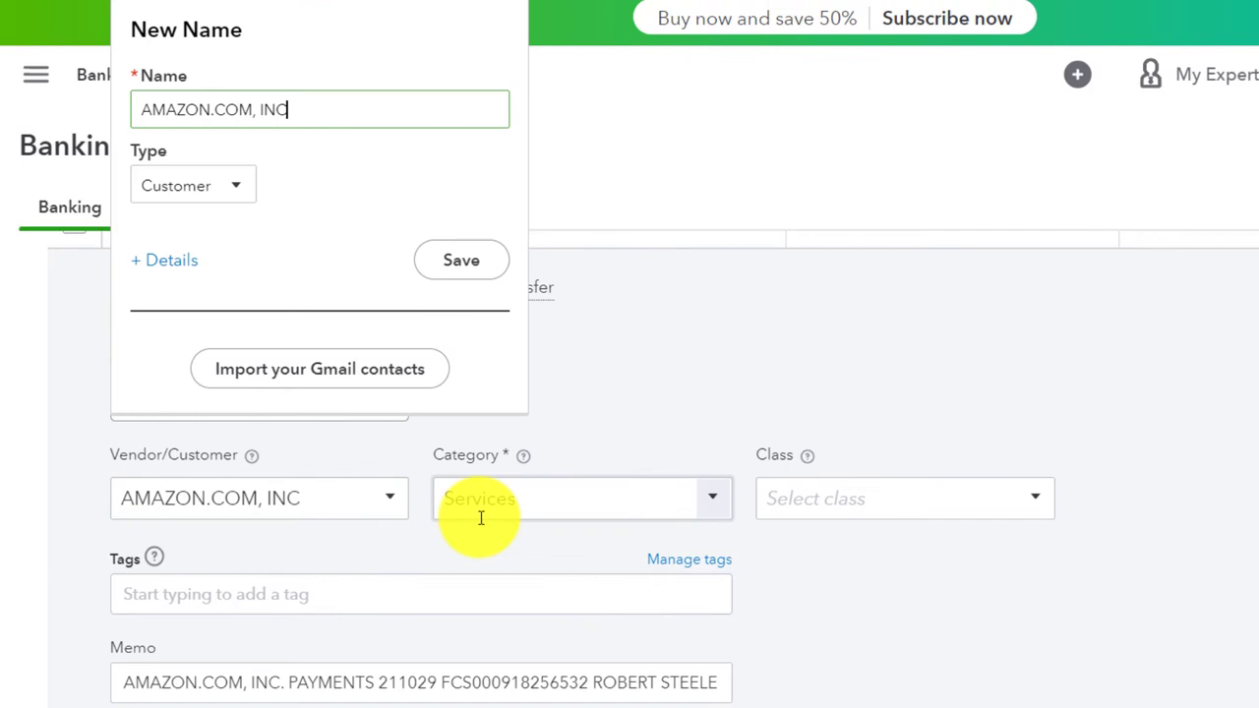
click(454, 275)
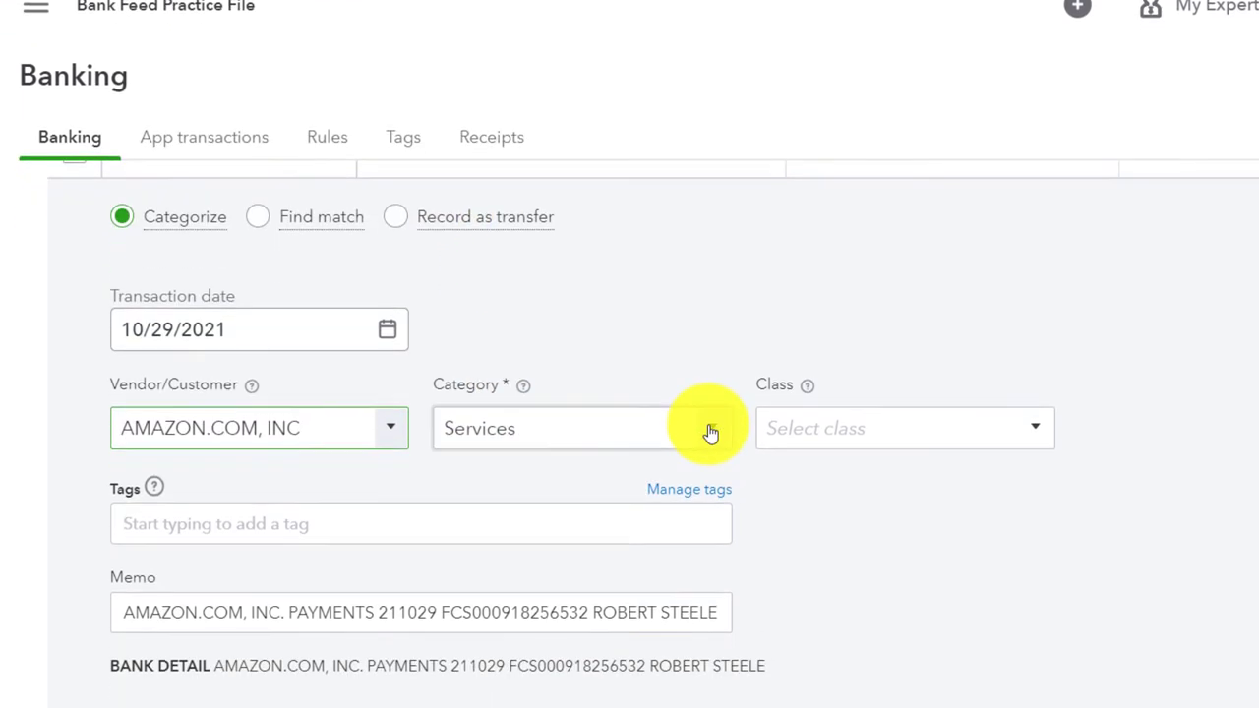
Start a new category account for the transaction with account type Income and detail type Sales of Product Income.
click(710, 433)
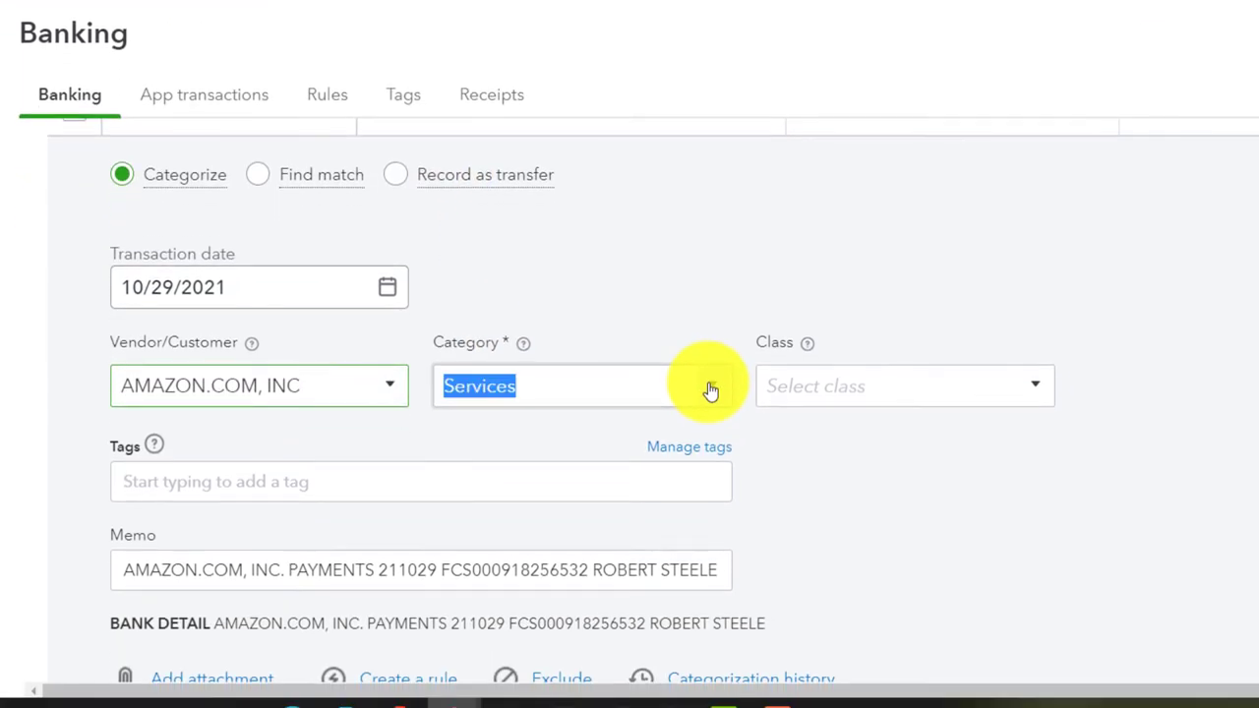
scroll(612, 202, up, 5)
scroll(611, 196, up, 10)
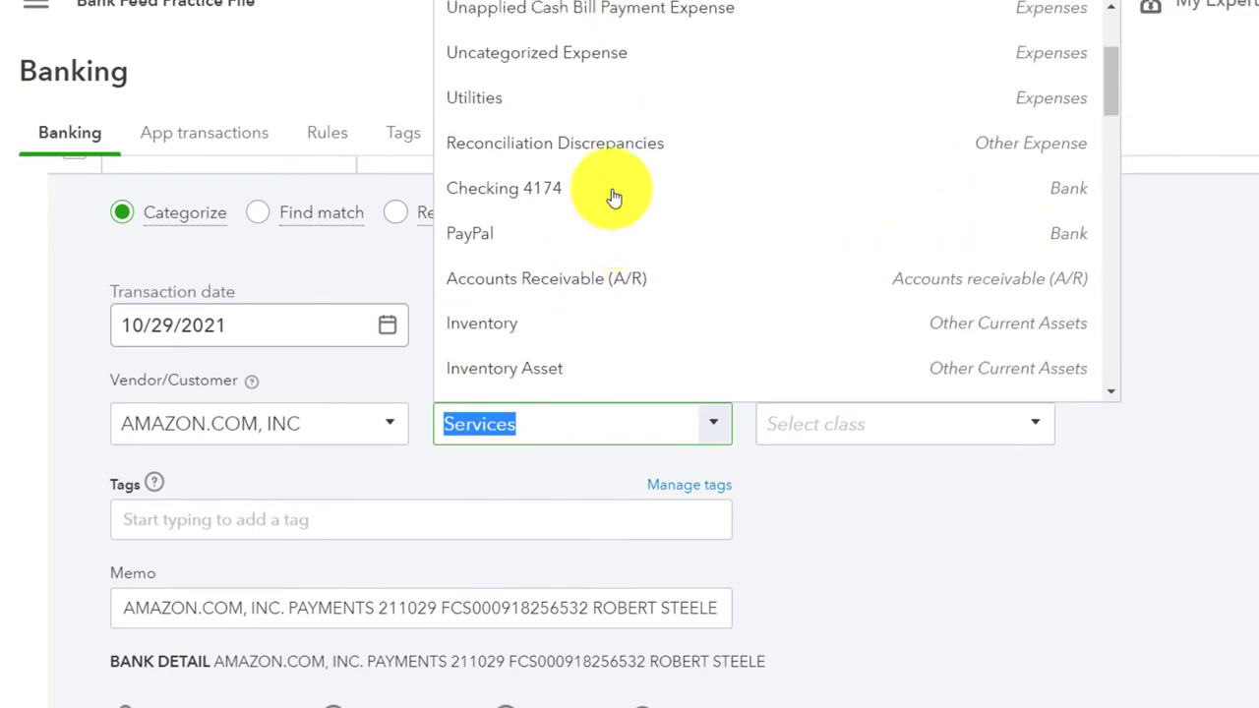
click(521, 21)
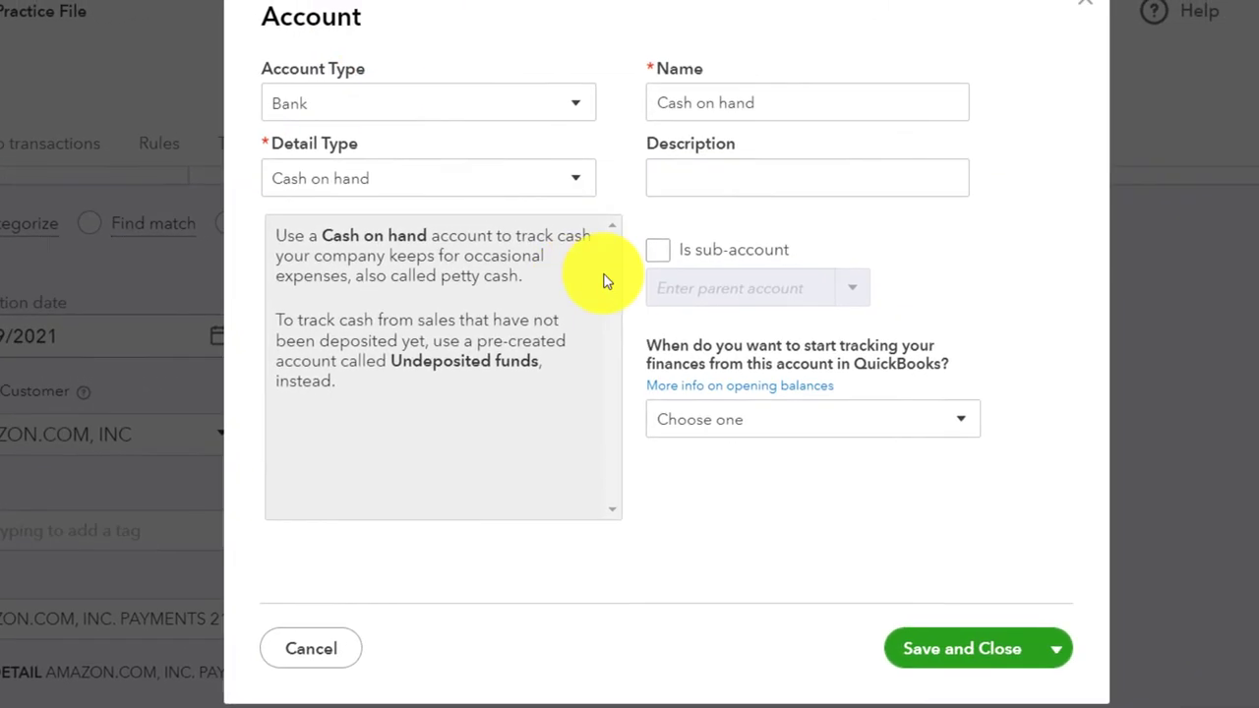
click(494, 116)
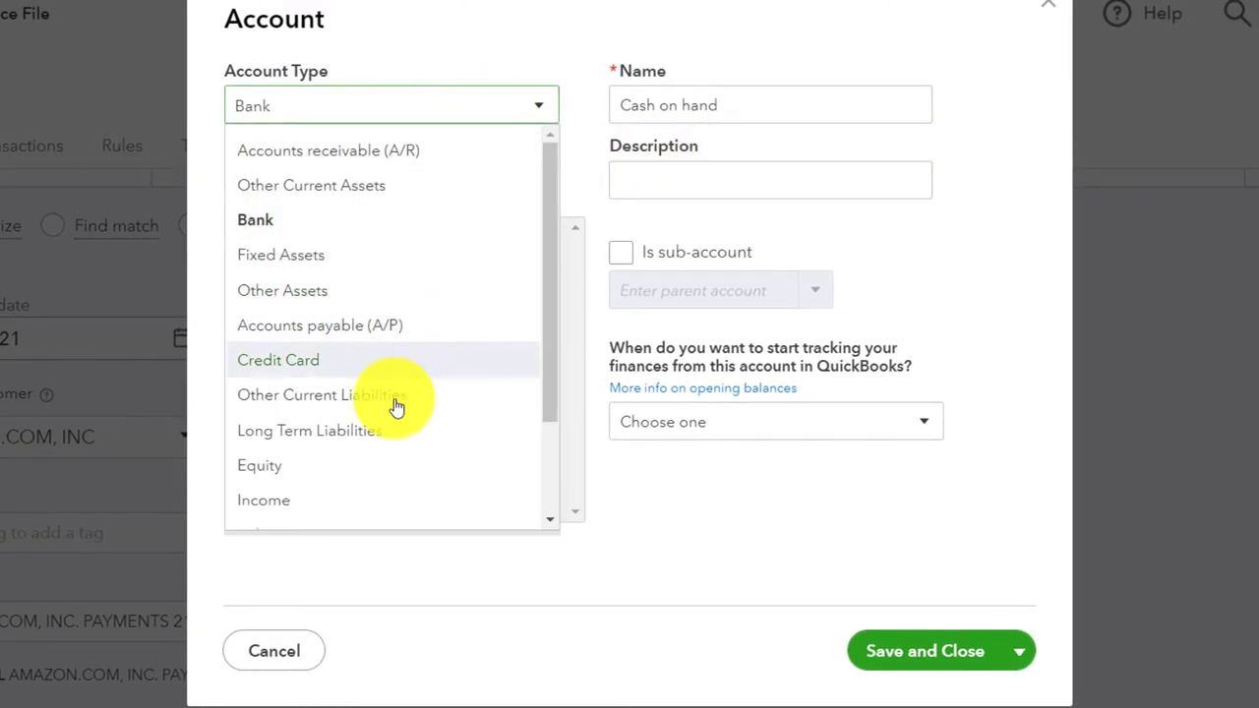
click(351, 501)
click(505, 188)
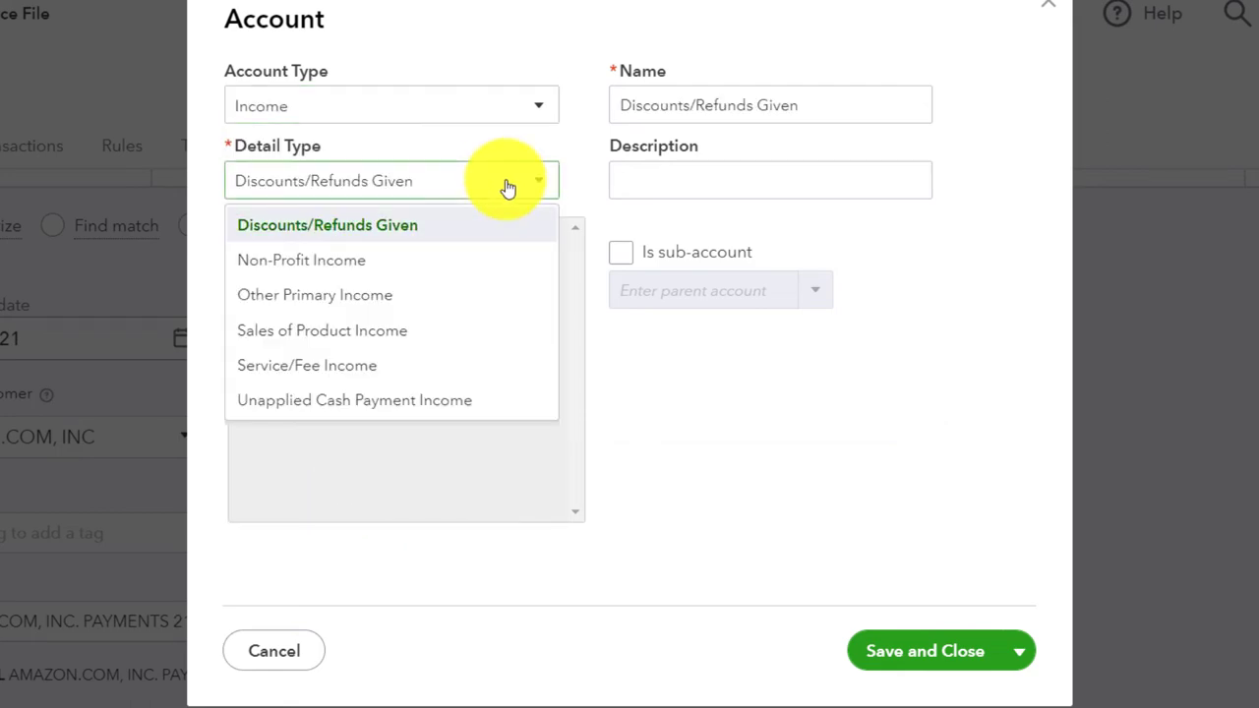
click(442, 334)
Name the new income account Amazon L2 and save it as the transaction's category.
triple_click(843, 103)
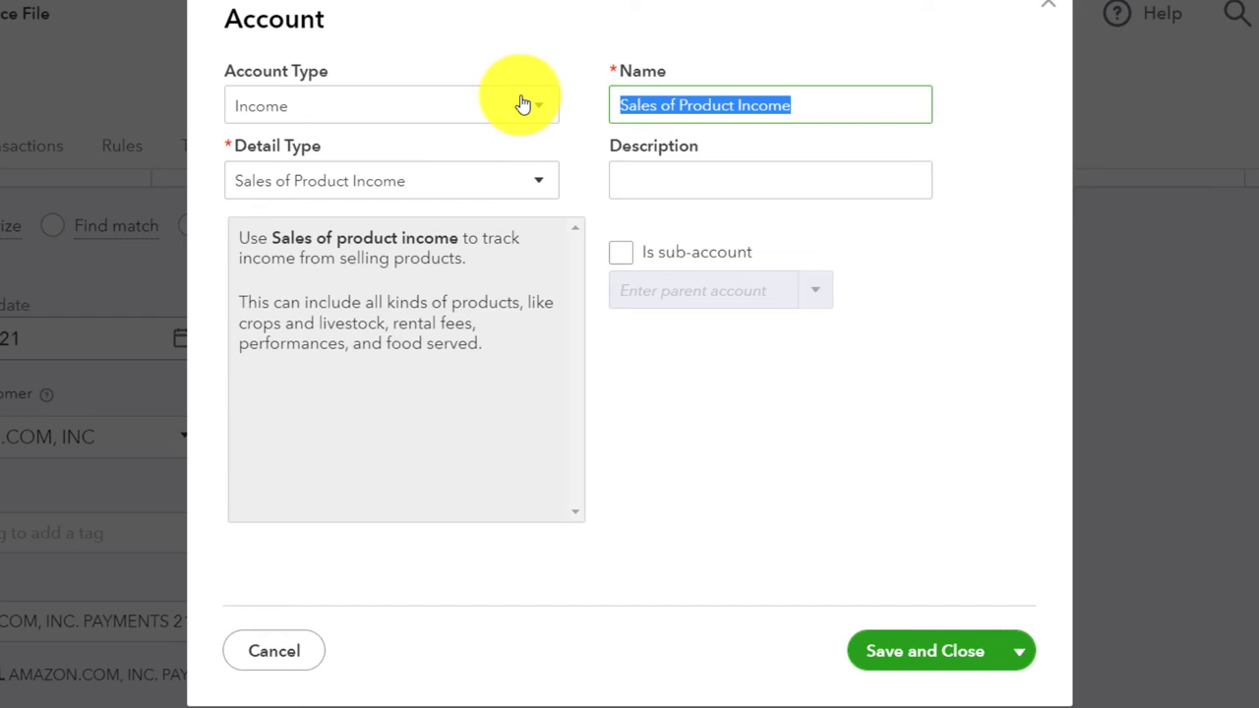
text(Amanzon)
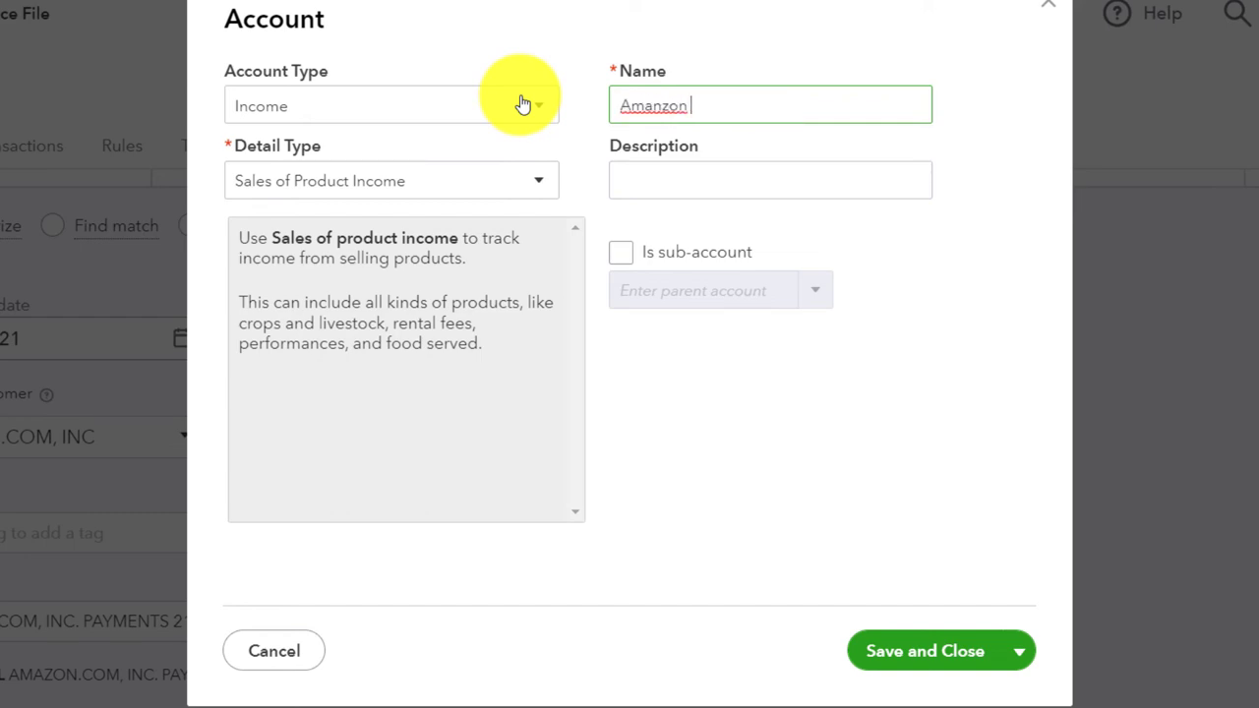
key(BackSpace)
key(BackSpace)
key(BackSpace)
key(BackSpace)
key(BackSpace)
key(BackSpace)
text(azon L2)
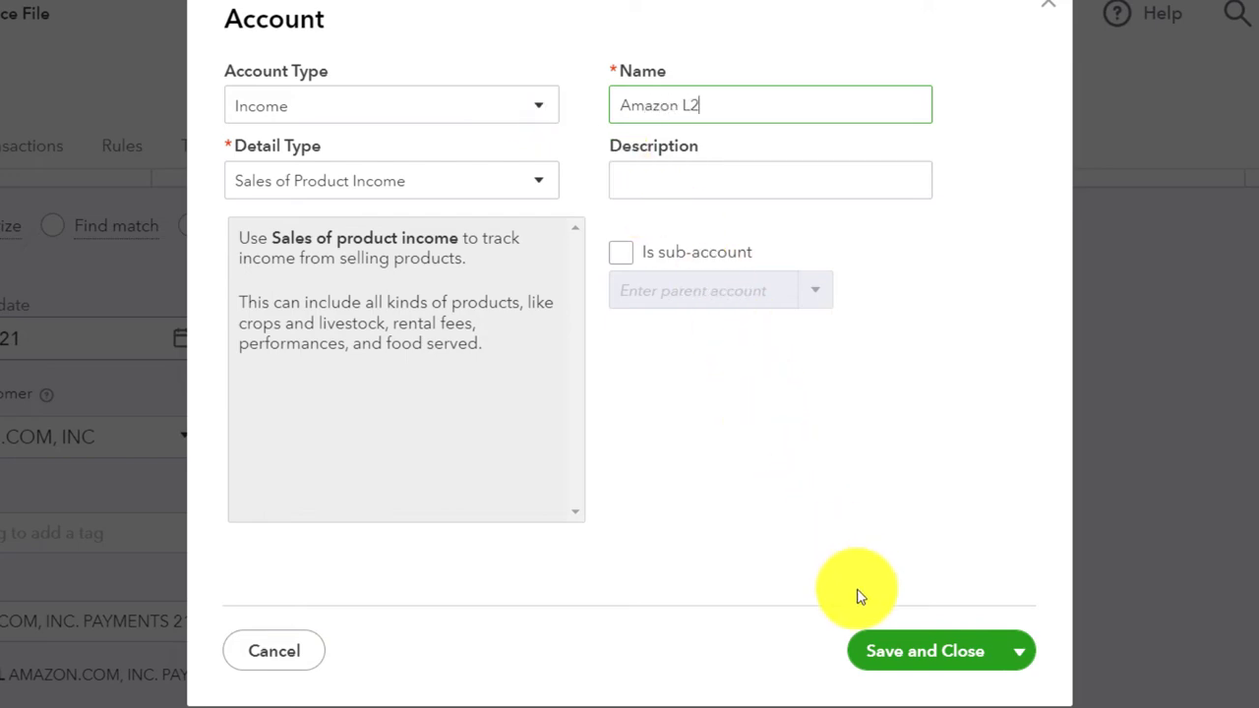
click(871, 651)
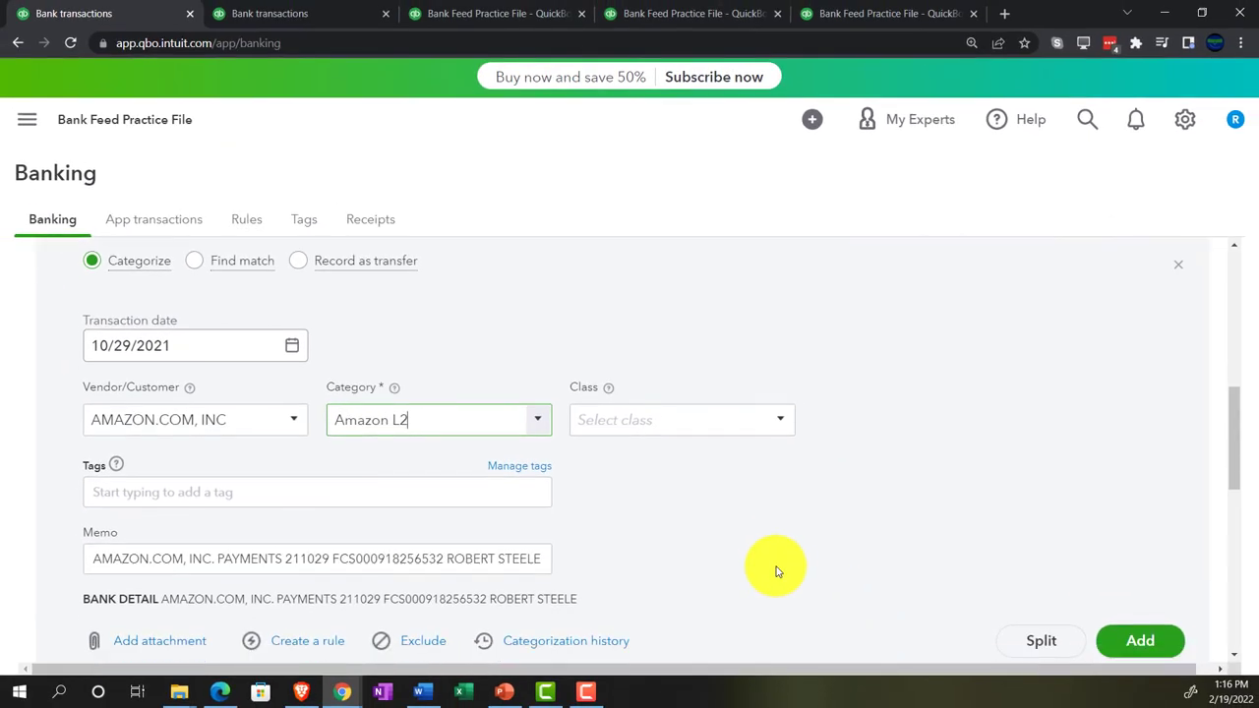
Create a class named L2 for the 10/29/2021 AMAZON.COM, INC. transaction and add the transaction to the books.
scroll(775, 571, down, 1)
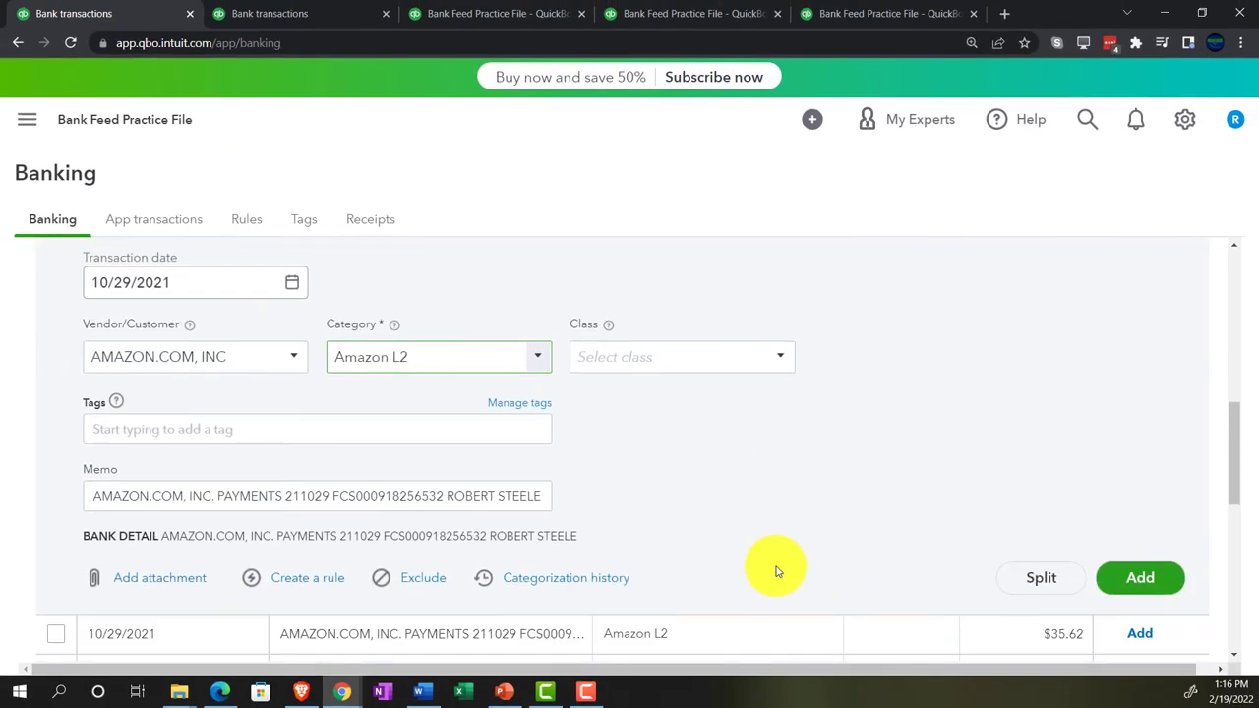
click(784, 358)
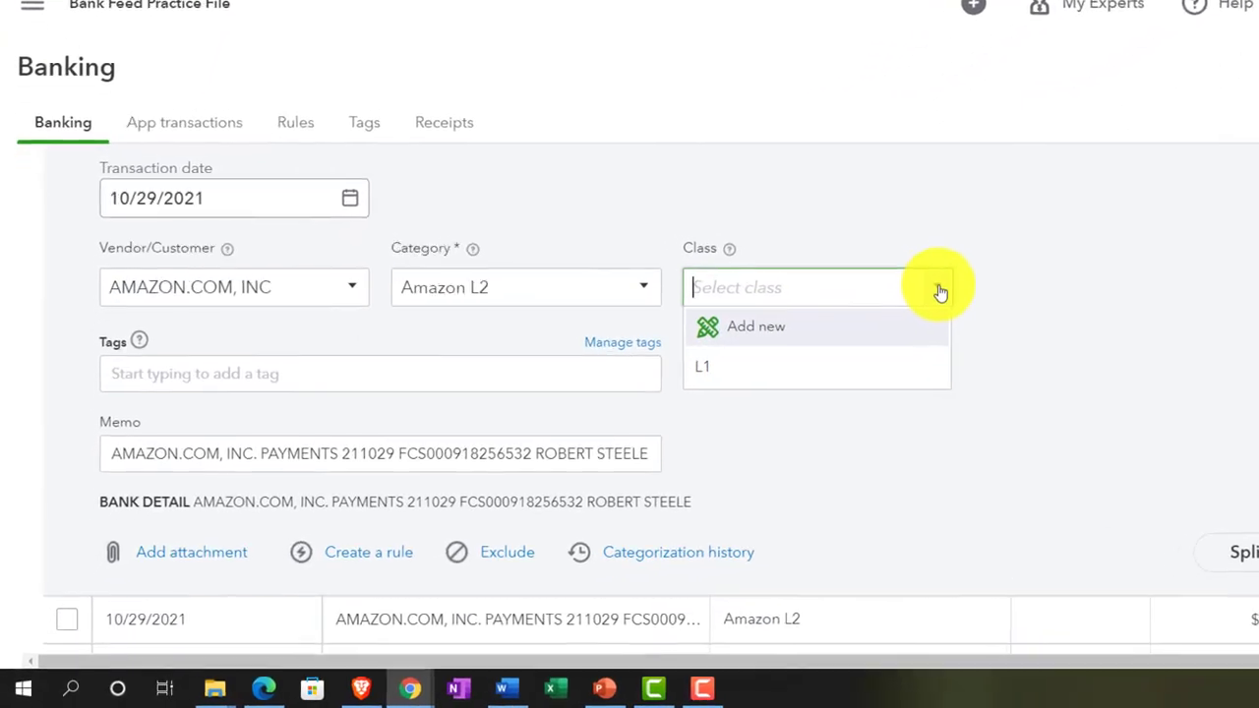
click(818, 305)
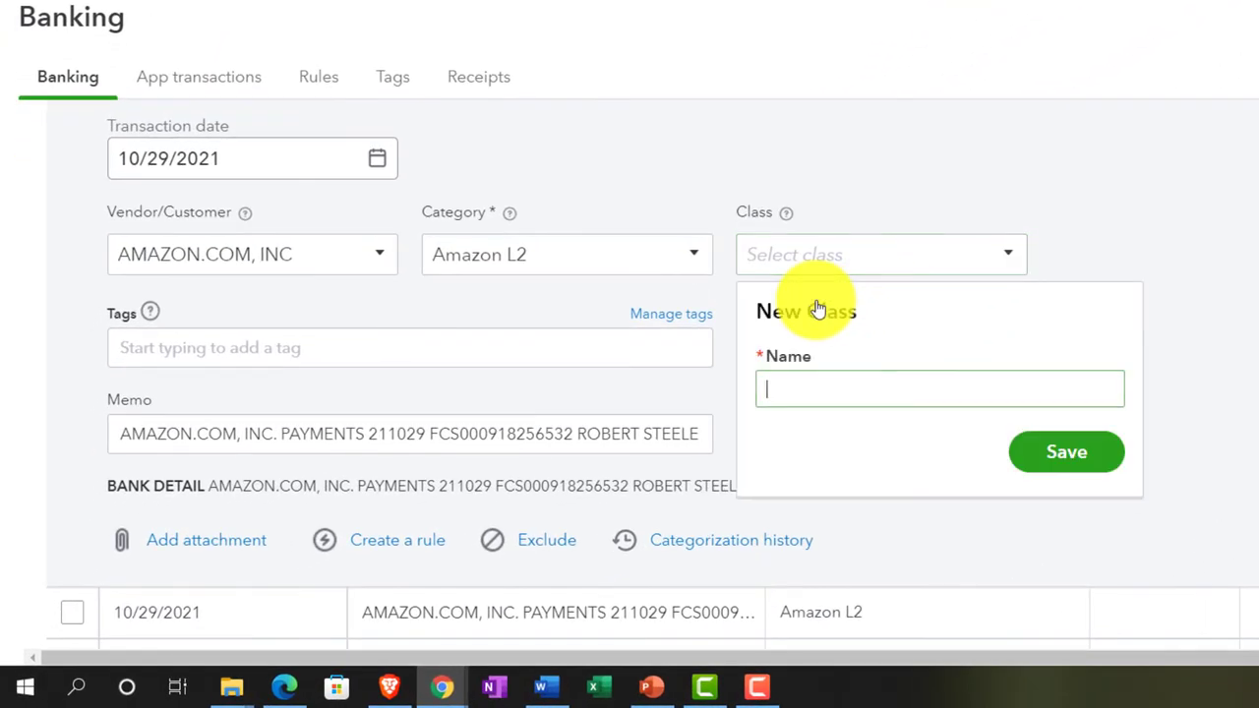
text(L2)
click(1044, 455)
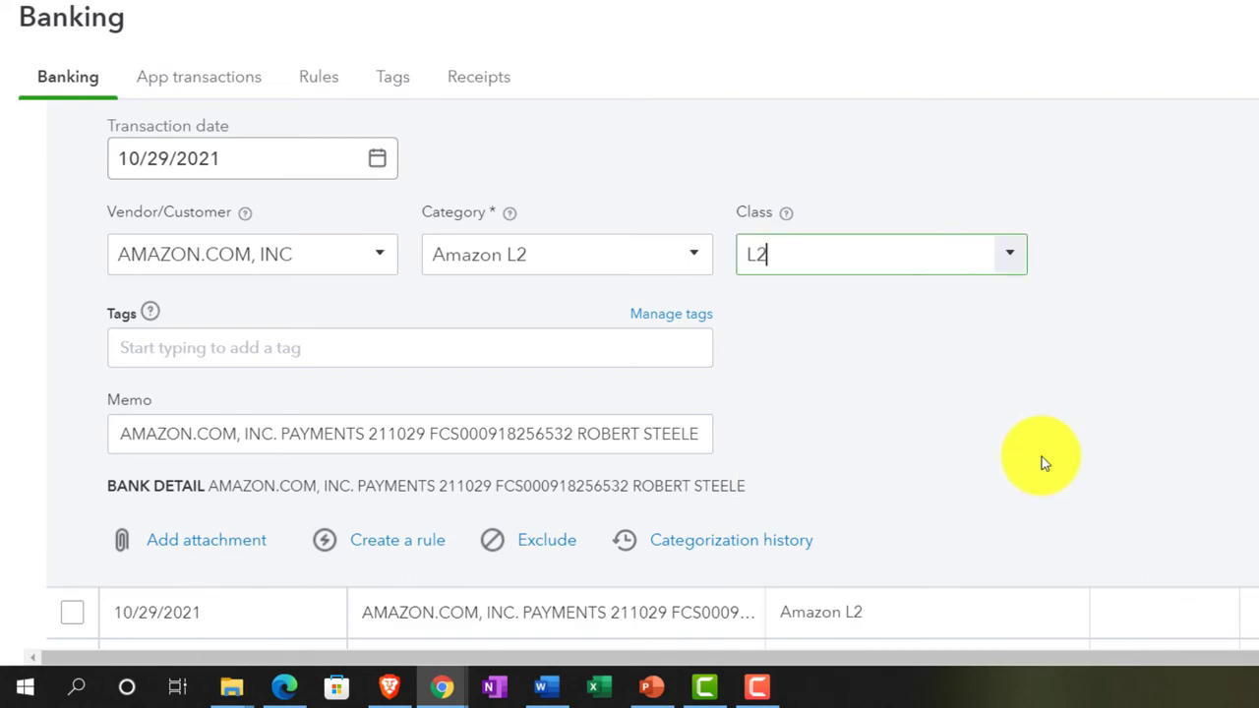
click(1114, 556)
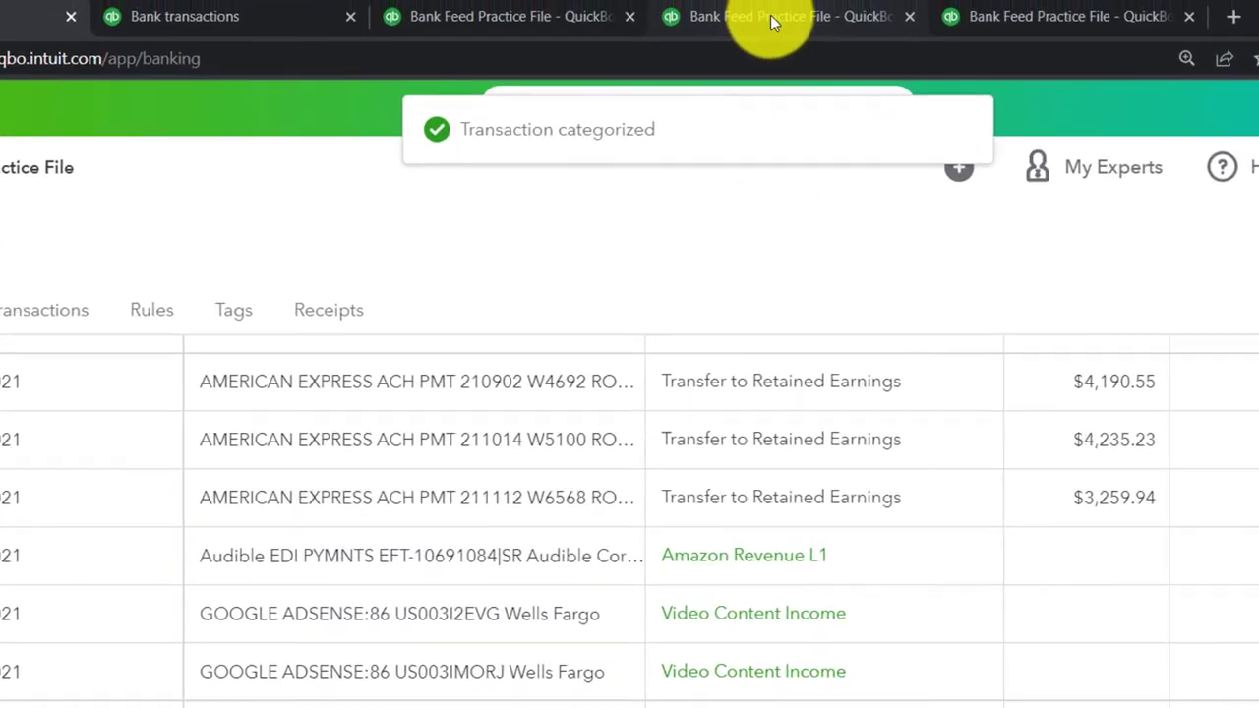
Rerun the 2021 Profit and Loss report and enlarge its income section to check the Amazon L2 account.
click(772, 19)
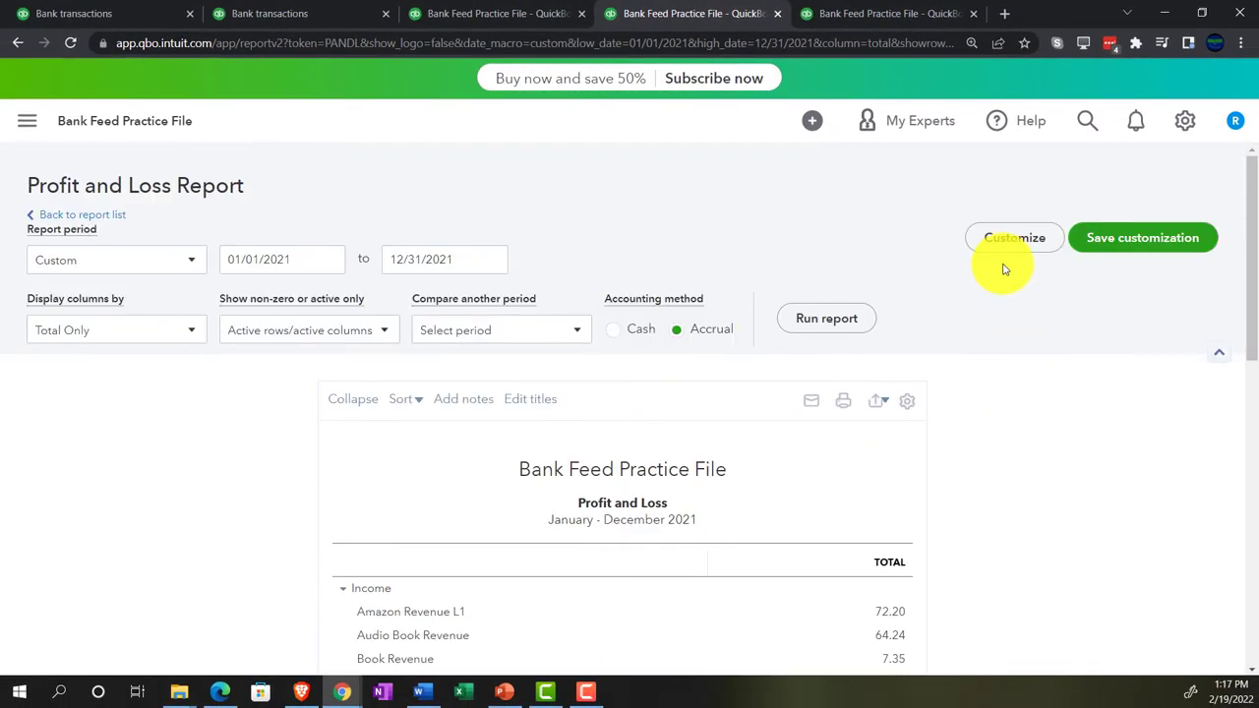
click(828, 317)
scroll(1003, 480, down, 2)
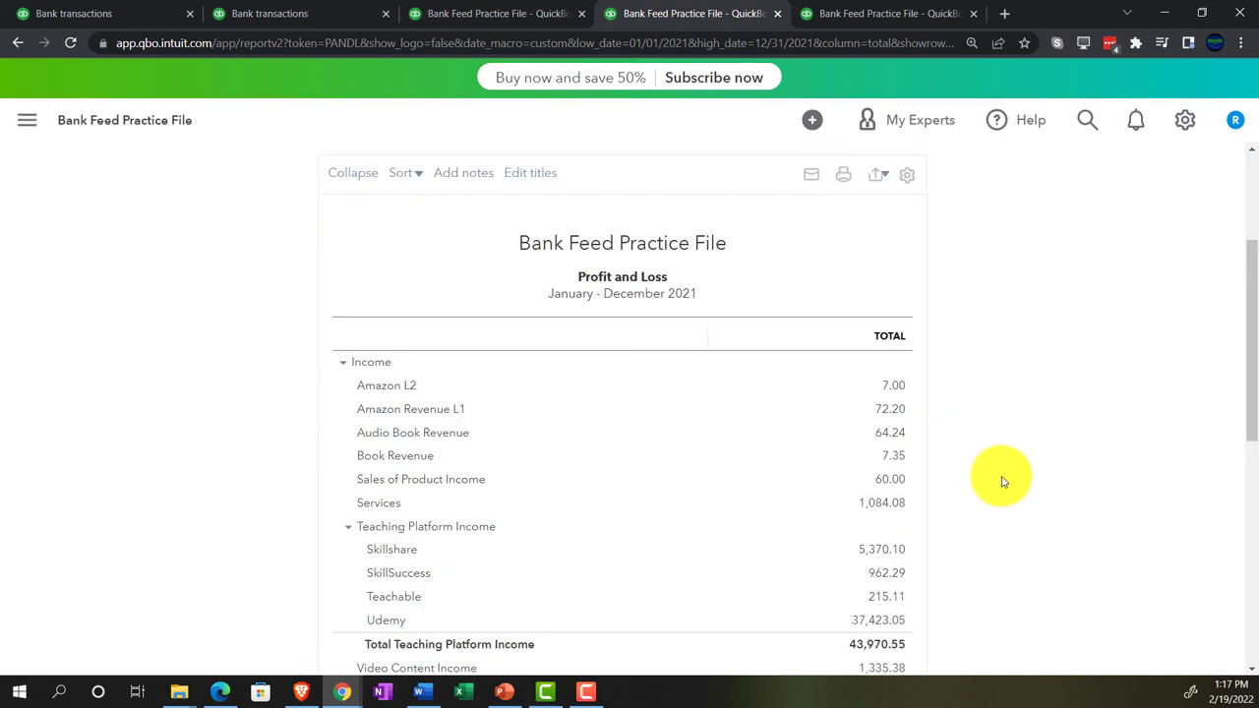
key(ctrl+plus)
key(ctrl+plus)
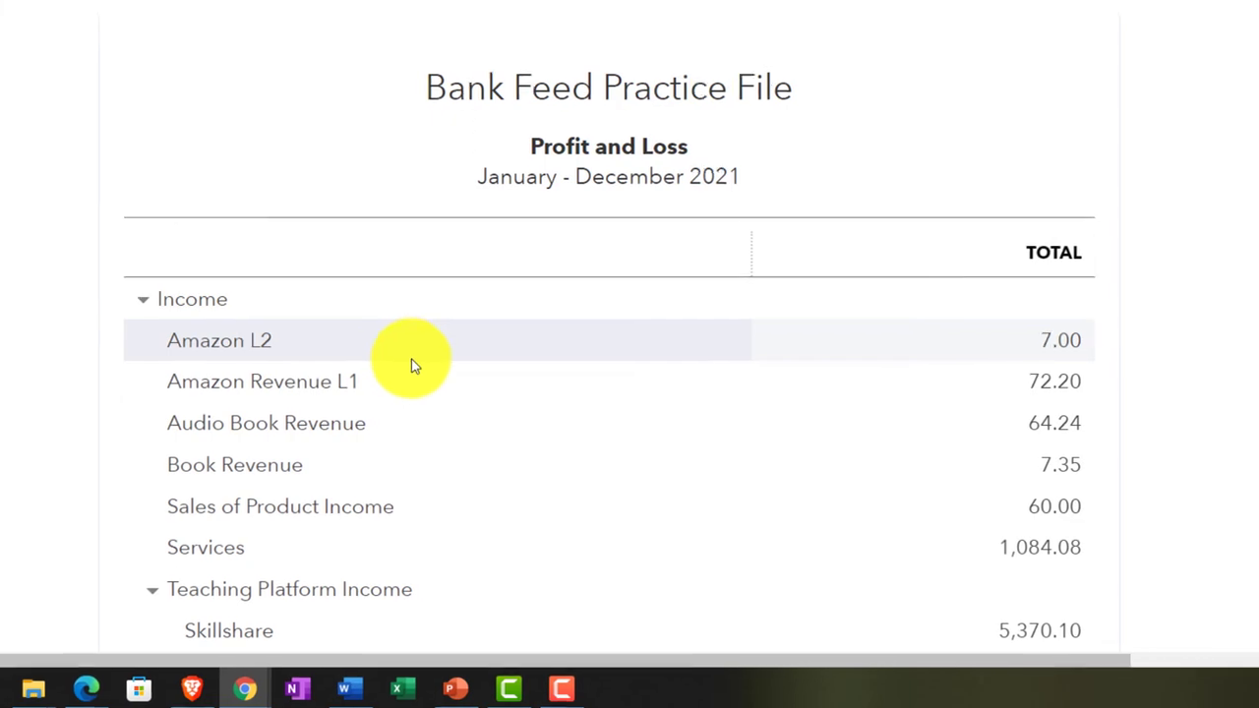
Refresh the 2021 Profit and Loss by Class report and check the income section for class L2.
click(1054, 31)
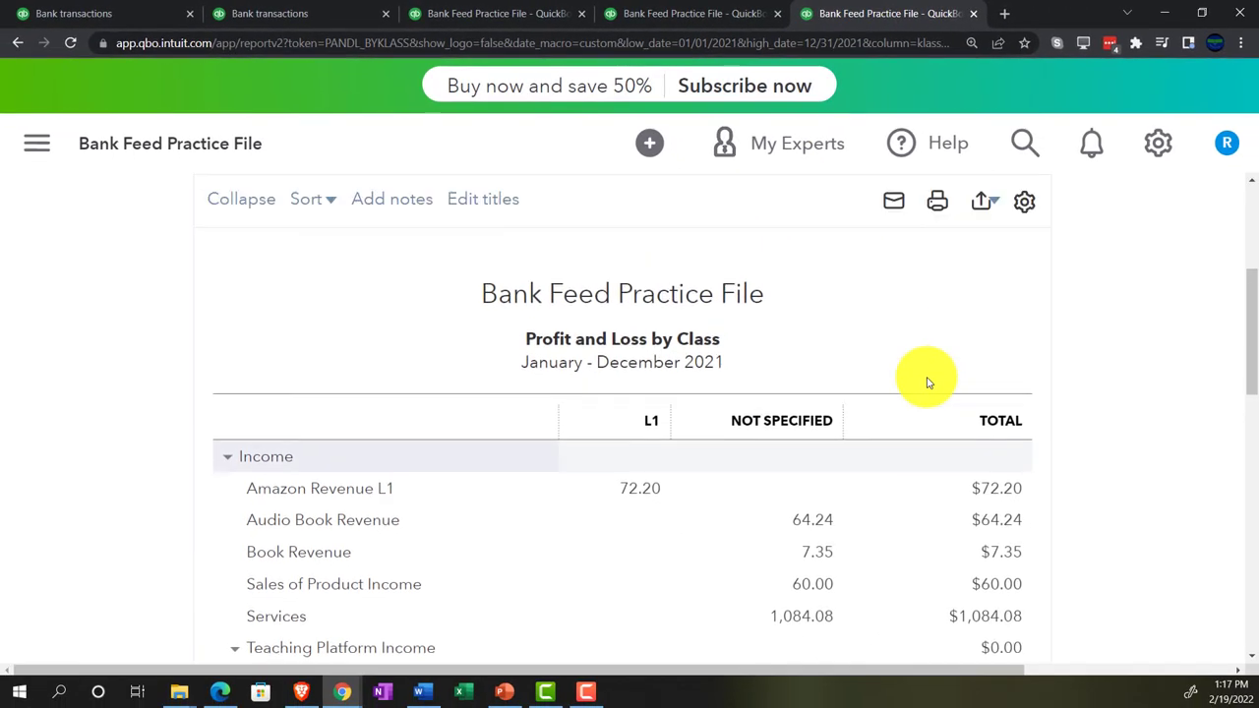
scroll(927, 382, up, 2)
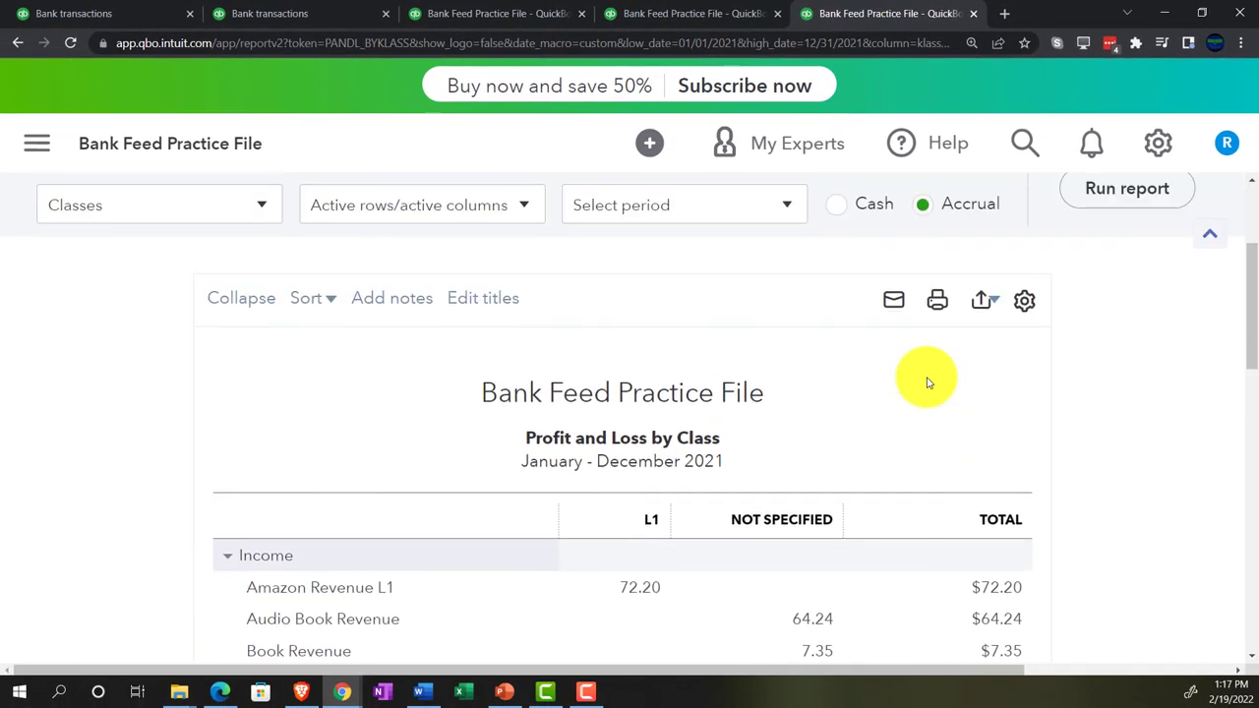
scroll(1071, 539, down, 5)
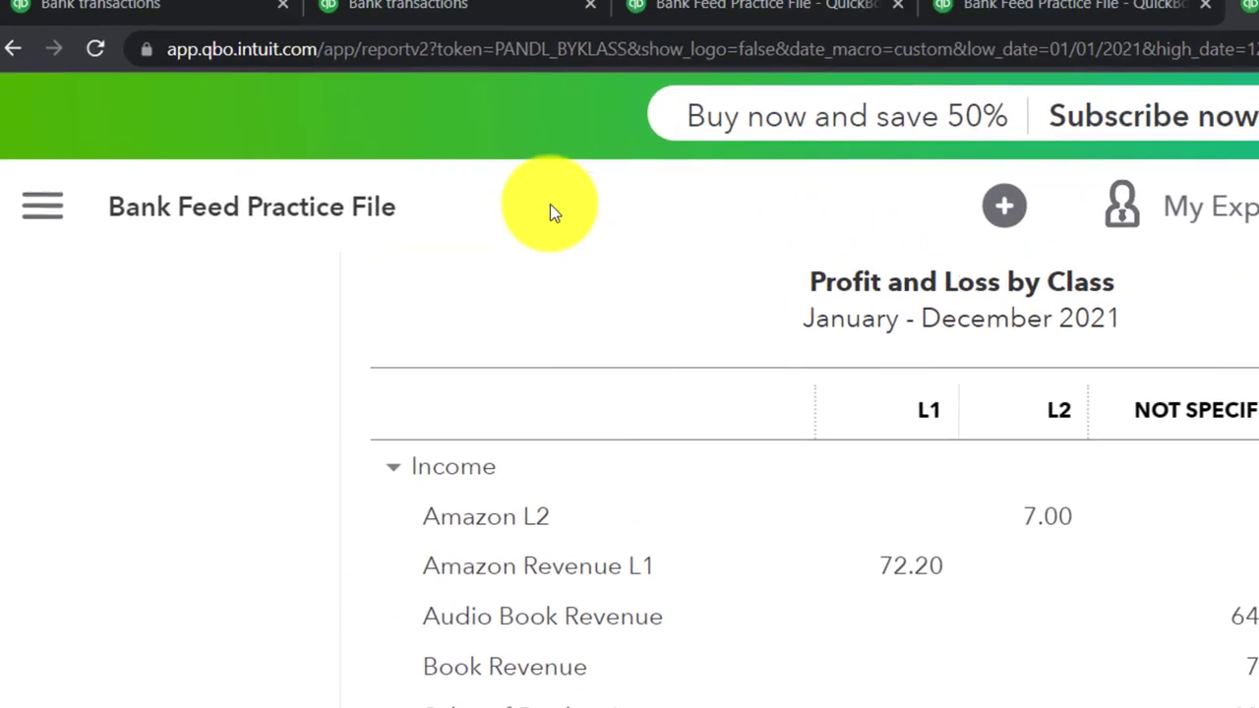
Return to the bank transactions awaiting review and reduce the page zoom to 100%.
click(31, 2)
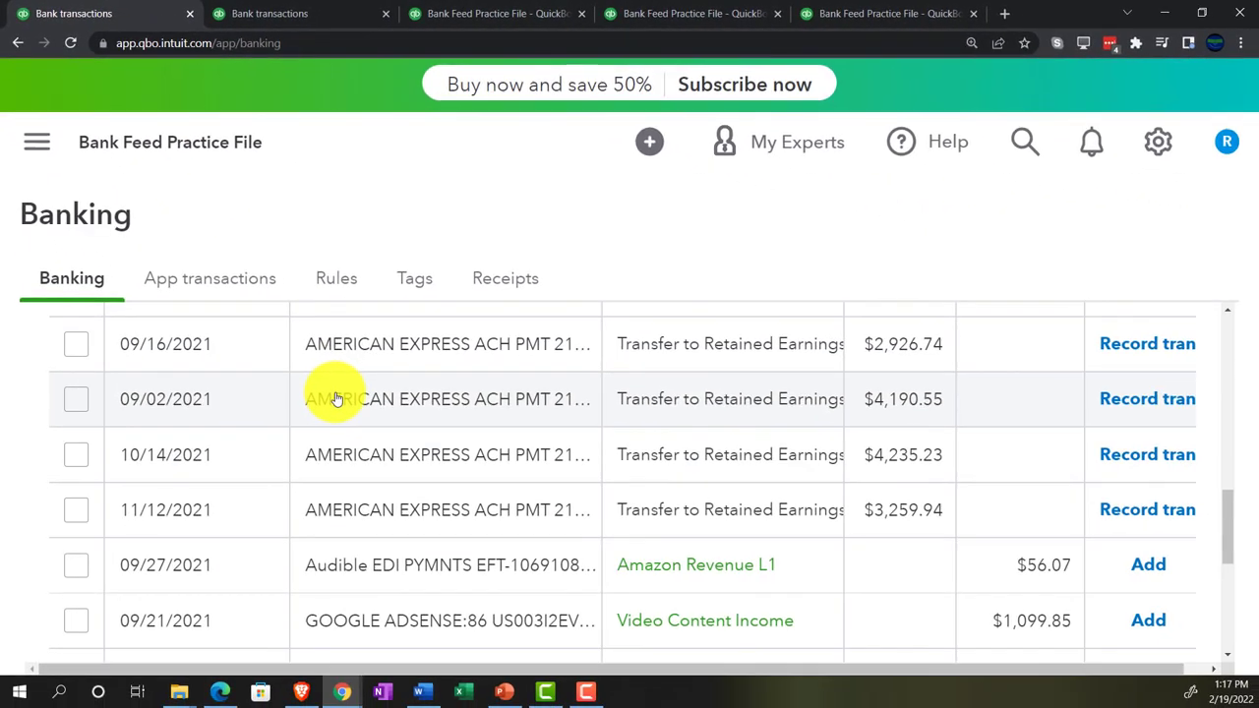
key(ctrl+minus)
key(ctrl+minus)
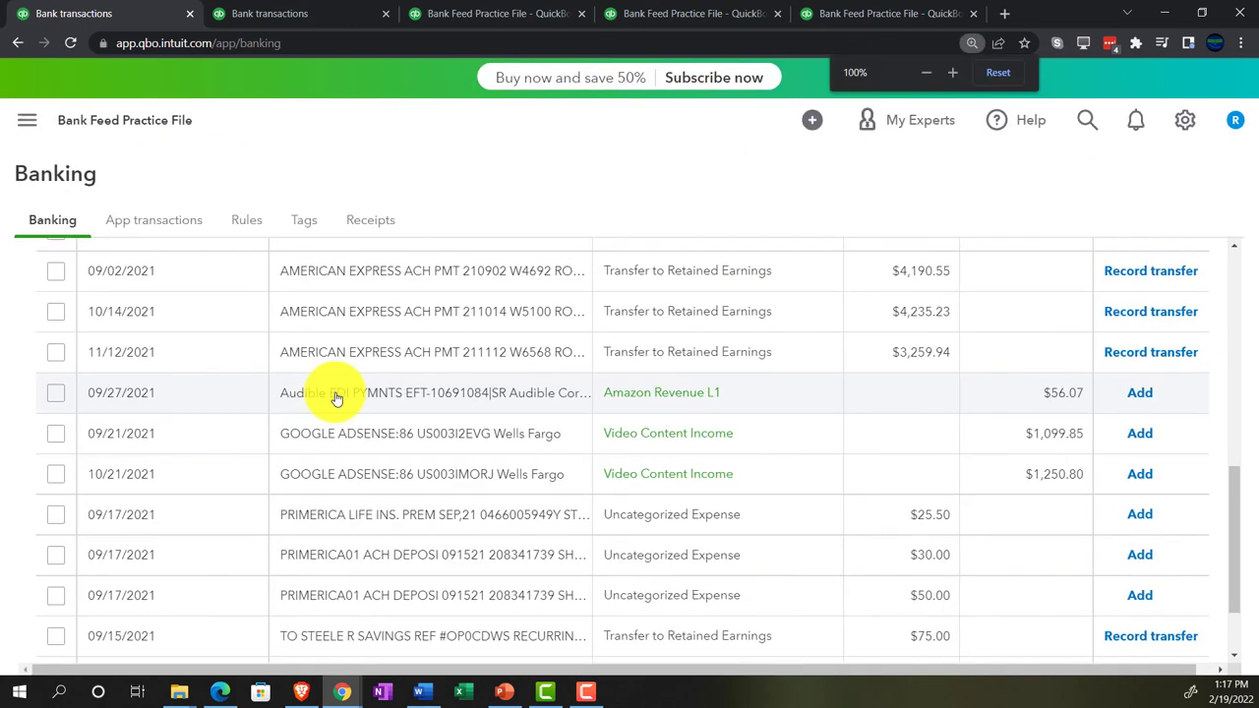